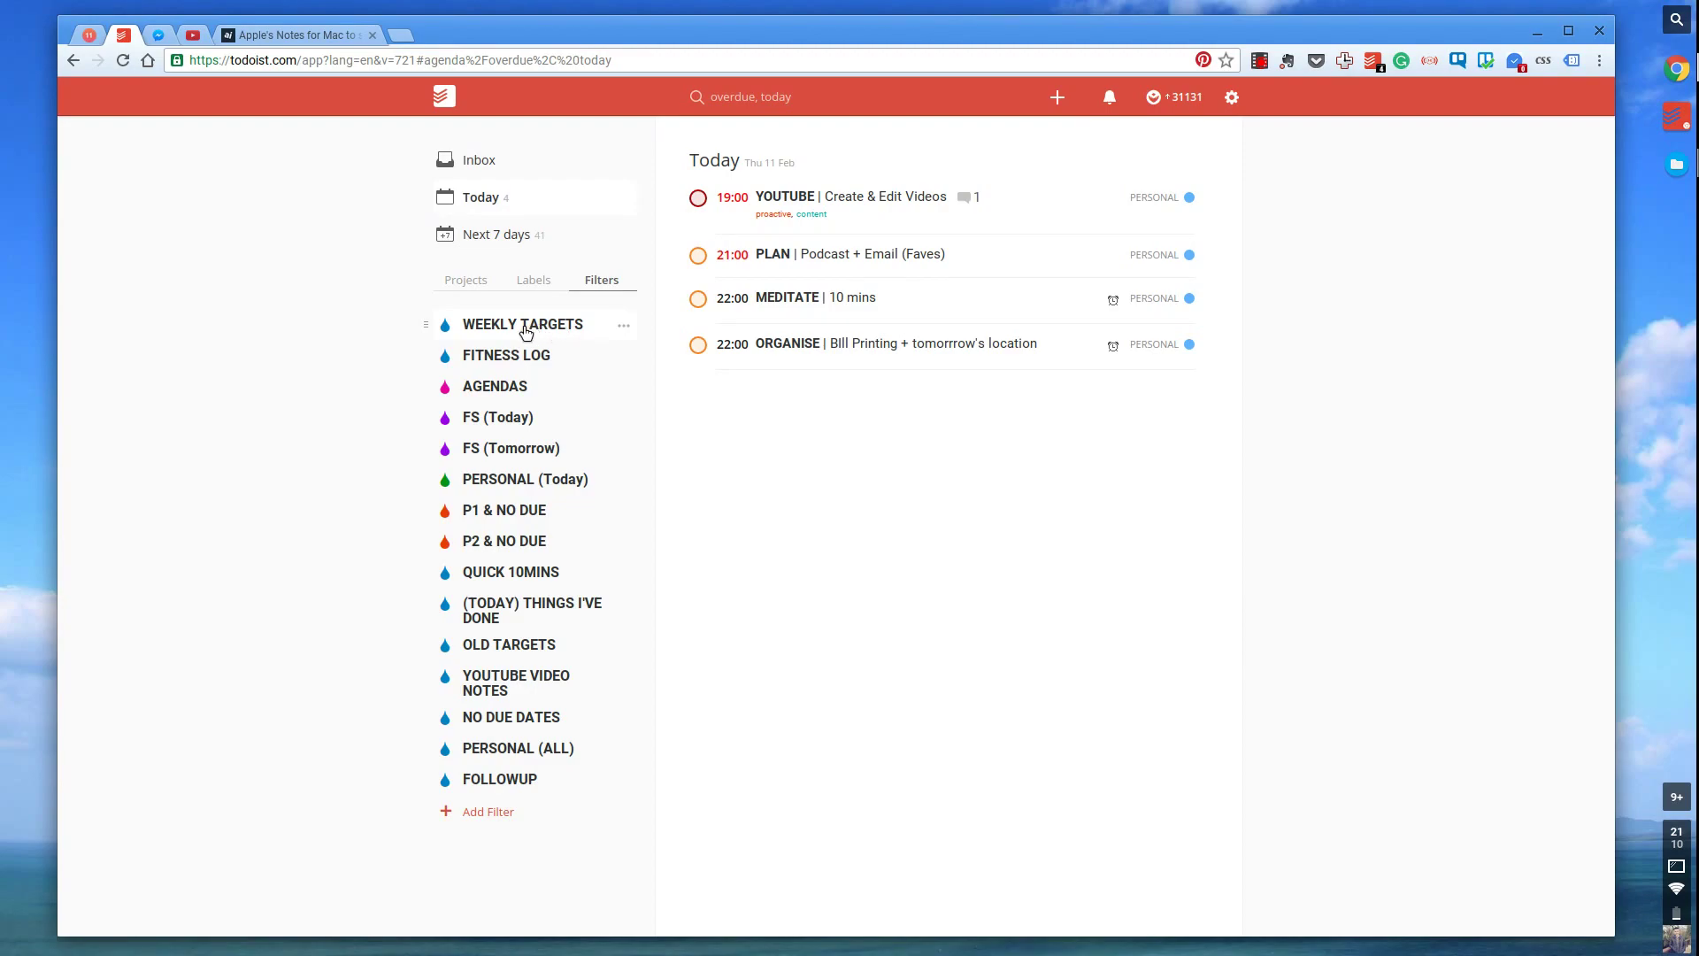
Open the WEEKLY TARGETS filter to list 2016 NOTES, FEB MONTH 1 NOTES and FEB WEEK 2 NOTES
click(476, 292)
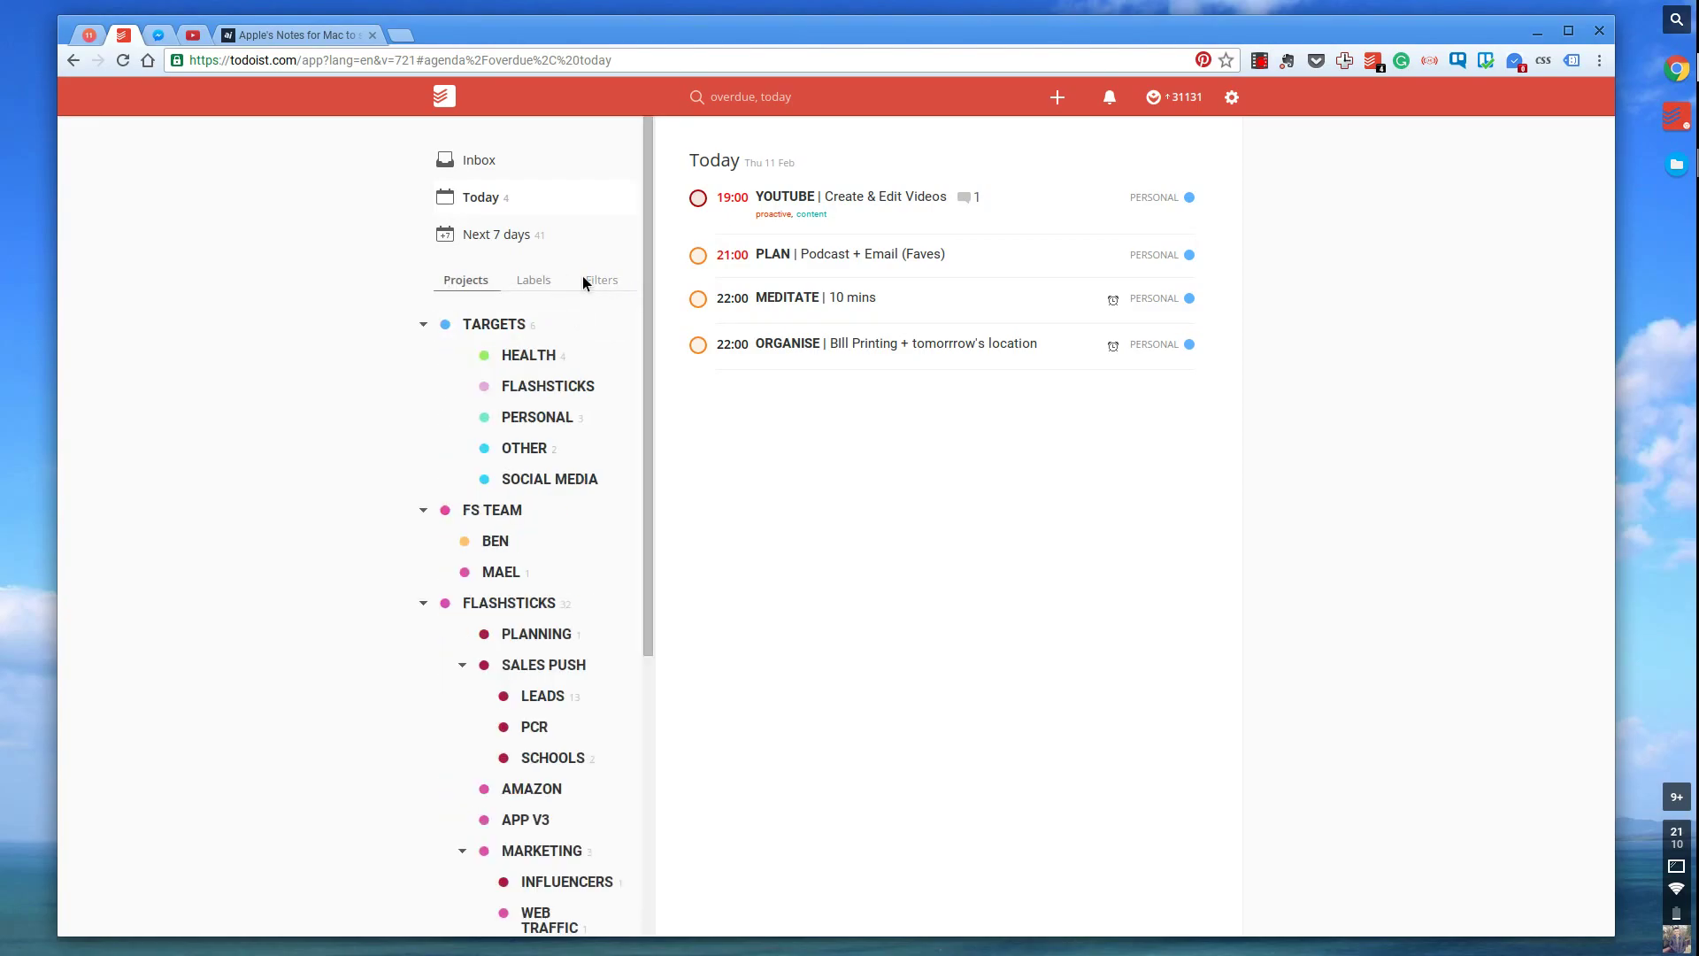
click(607, 291)
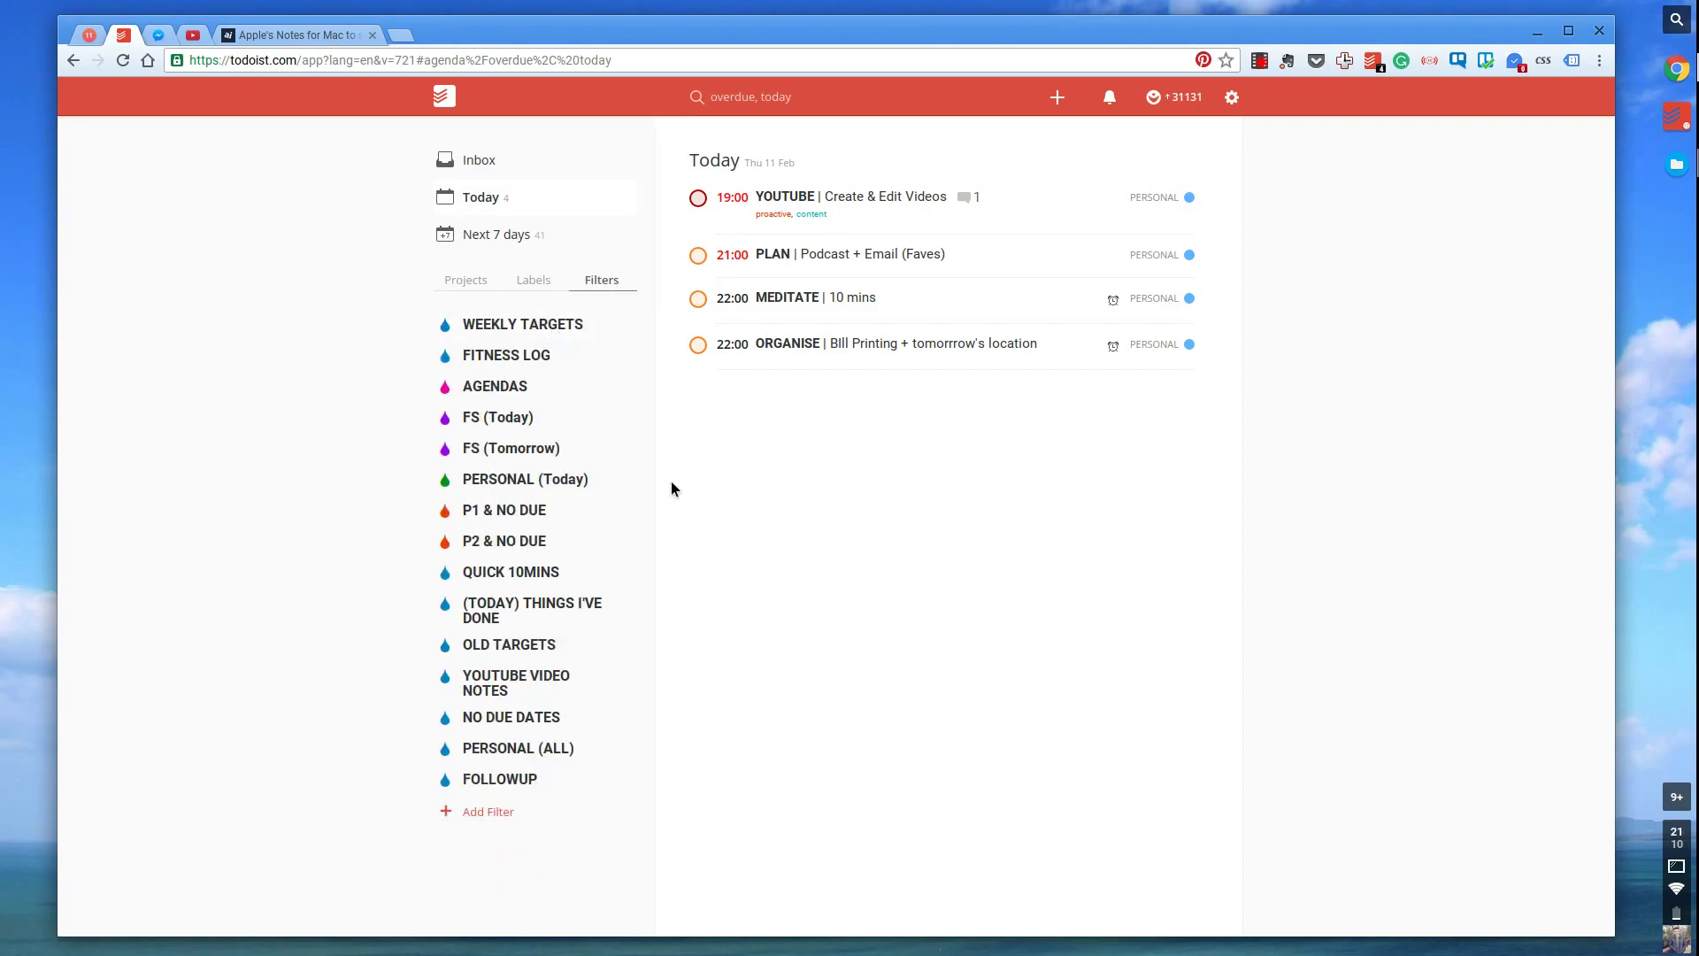
click(532, 325)
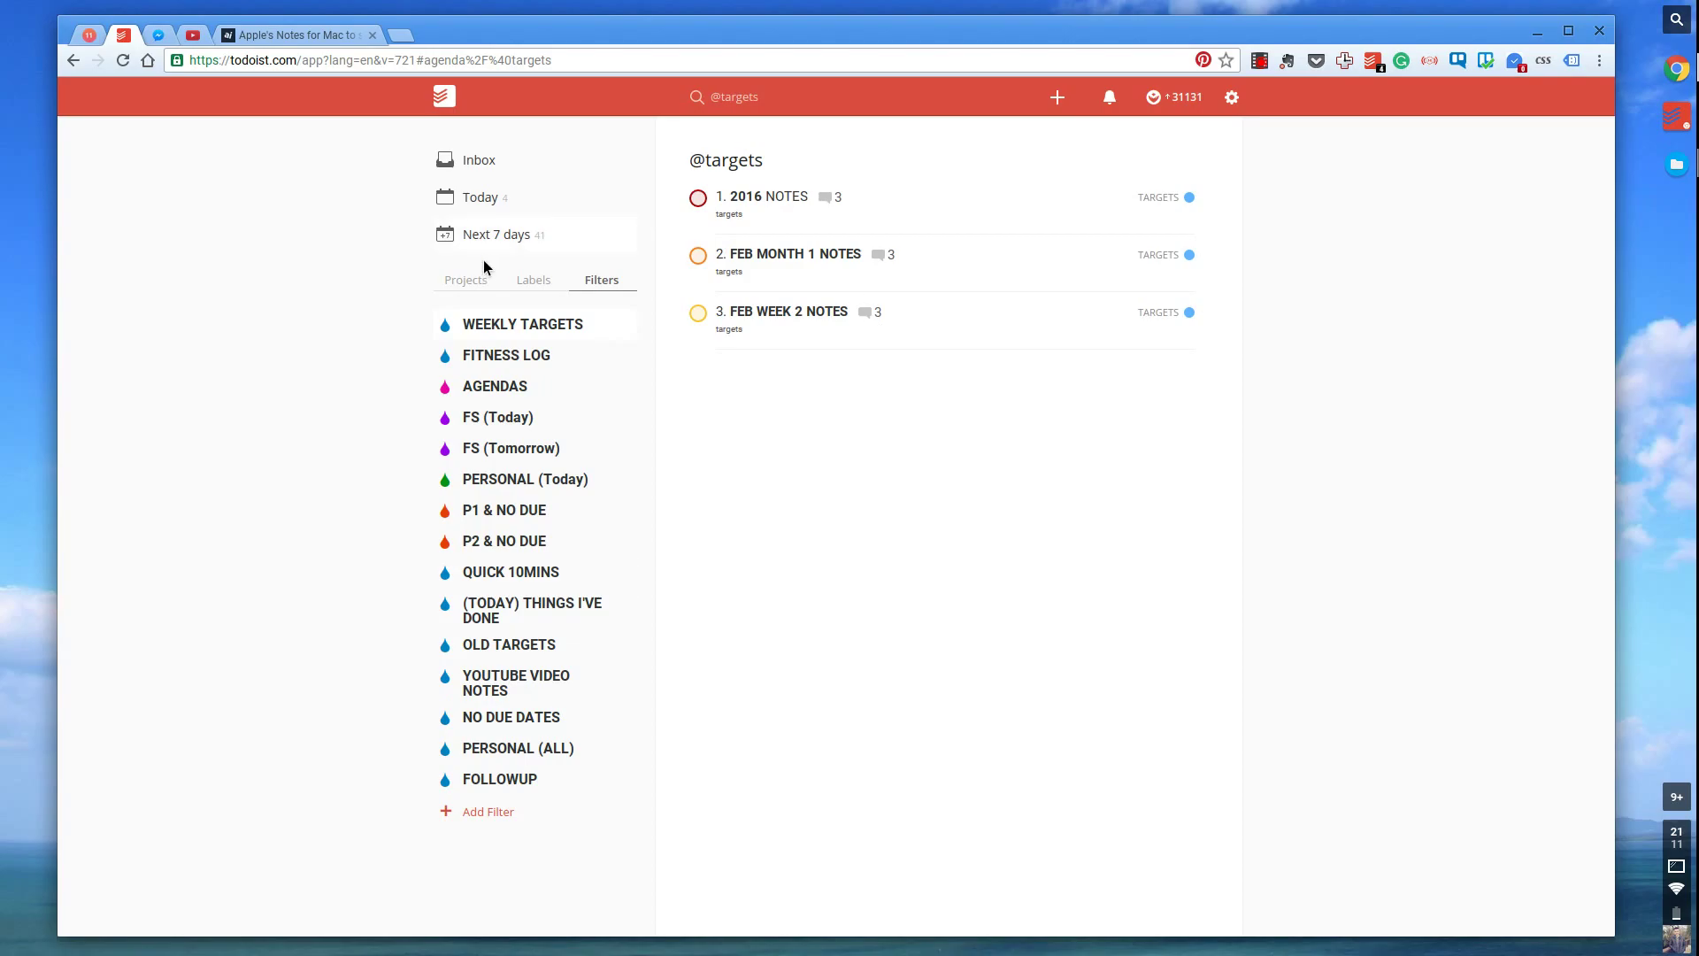
click(466, 279)
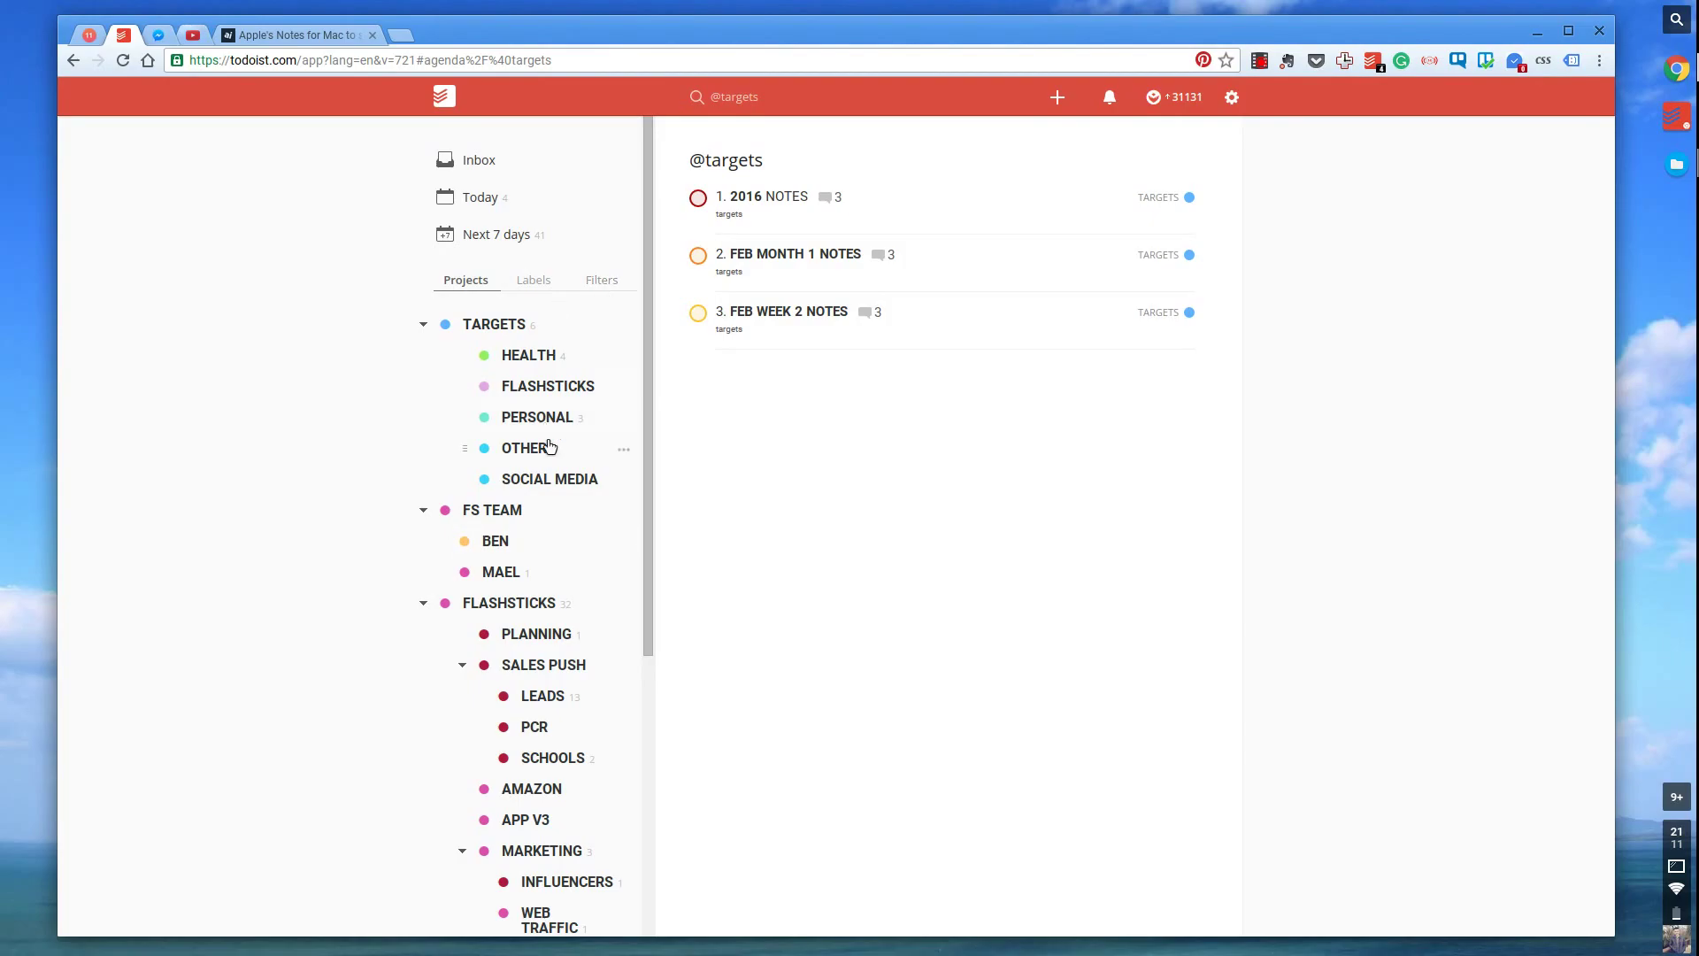
scroll(523, 453, down, 3)
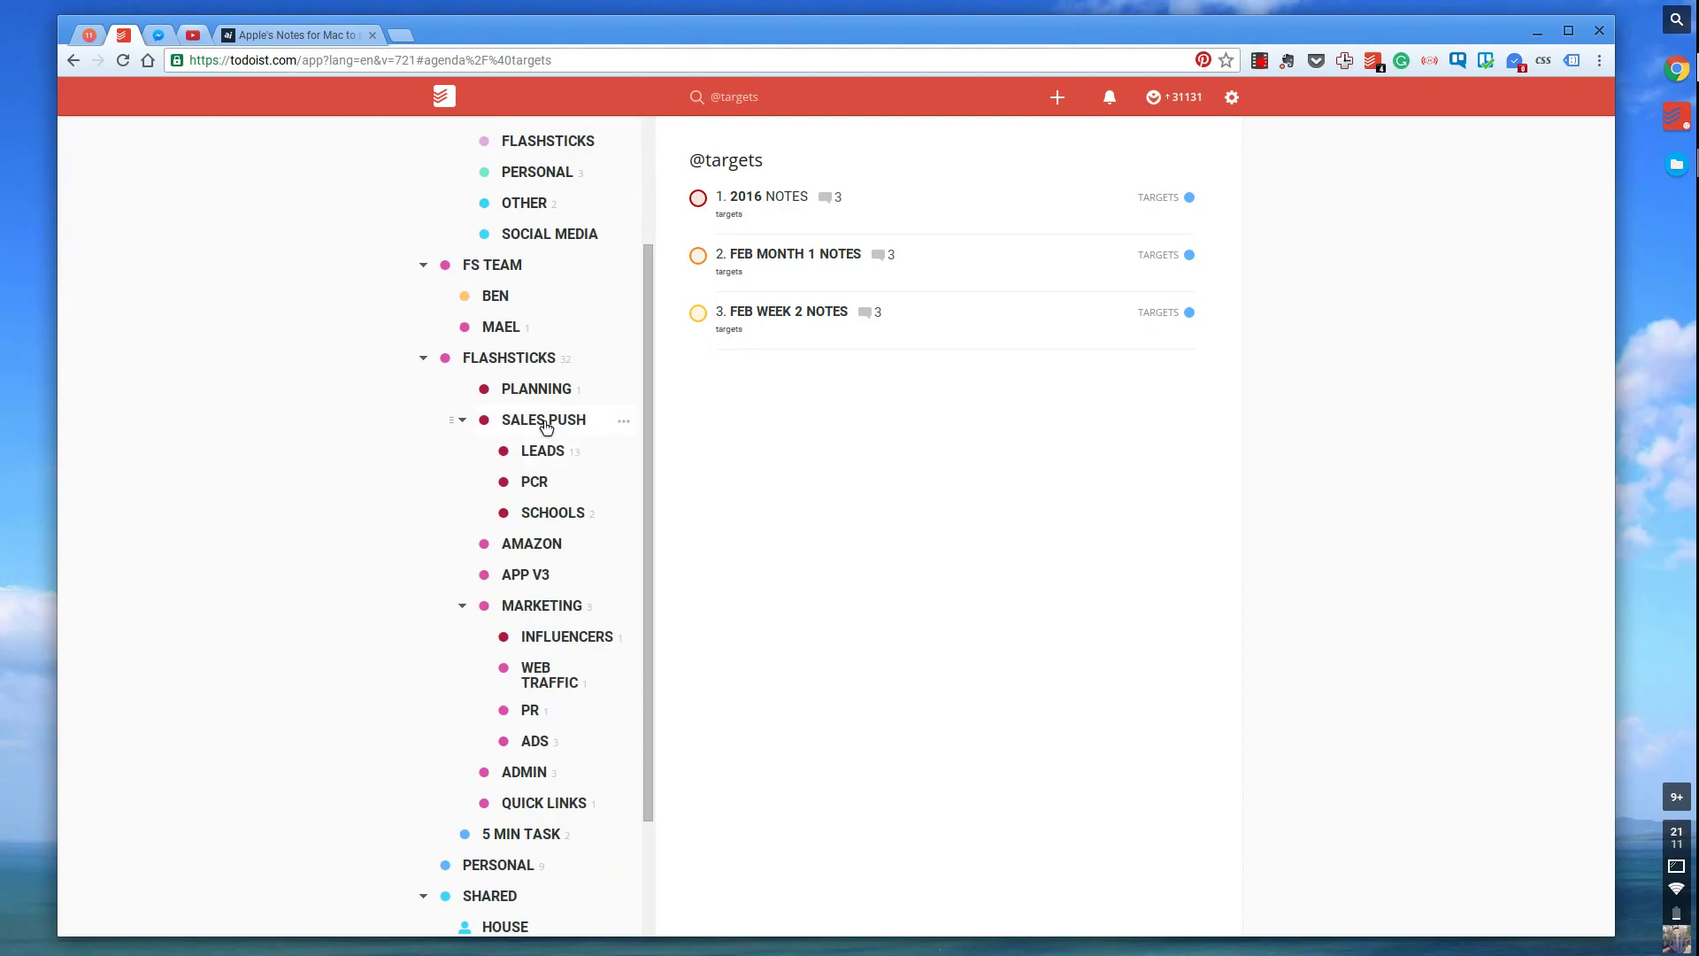
scroll(545, 427, up, 3)
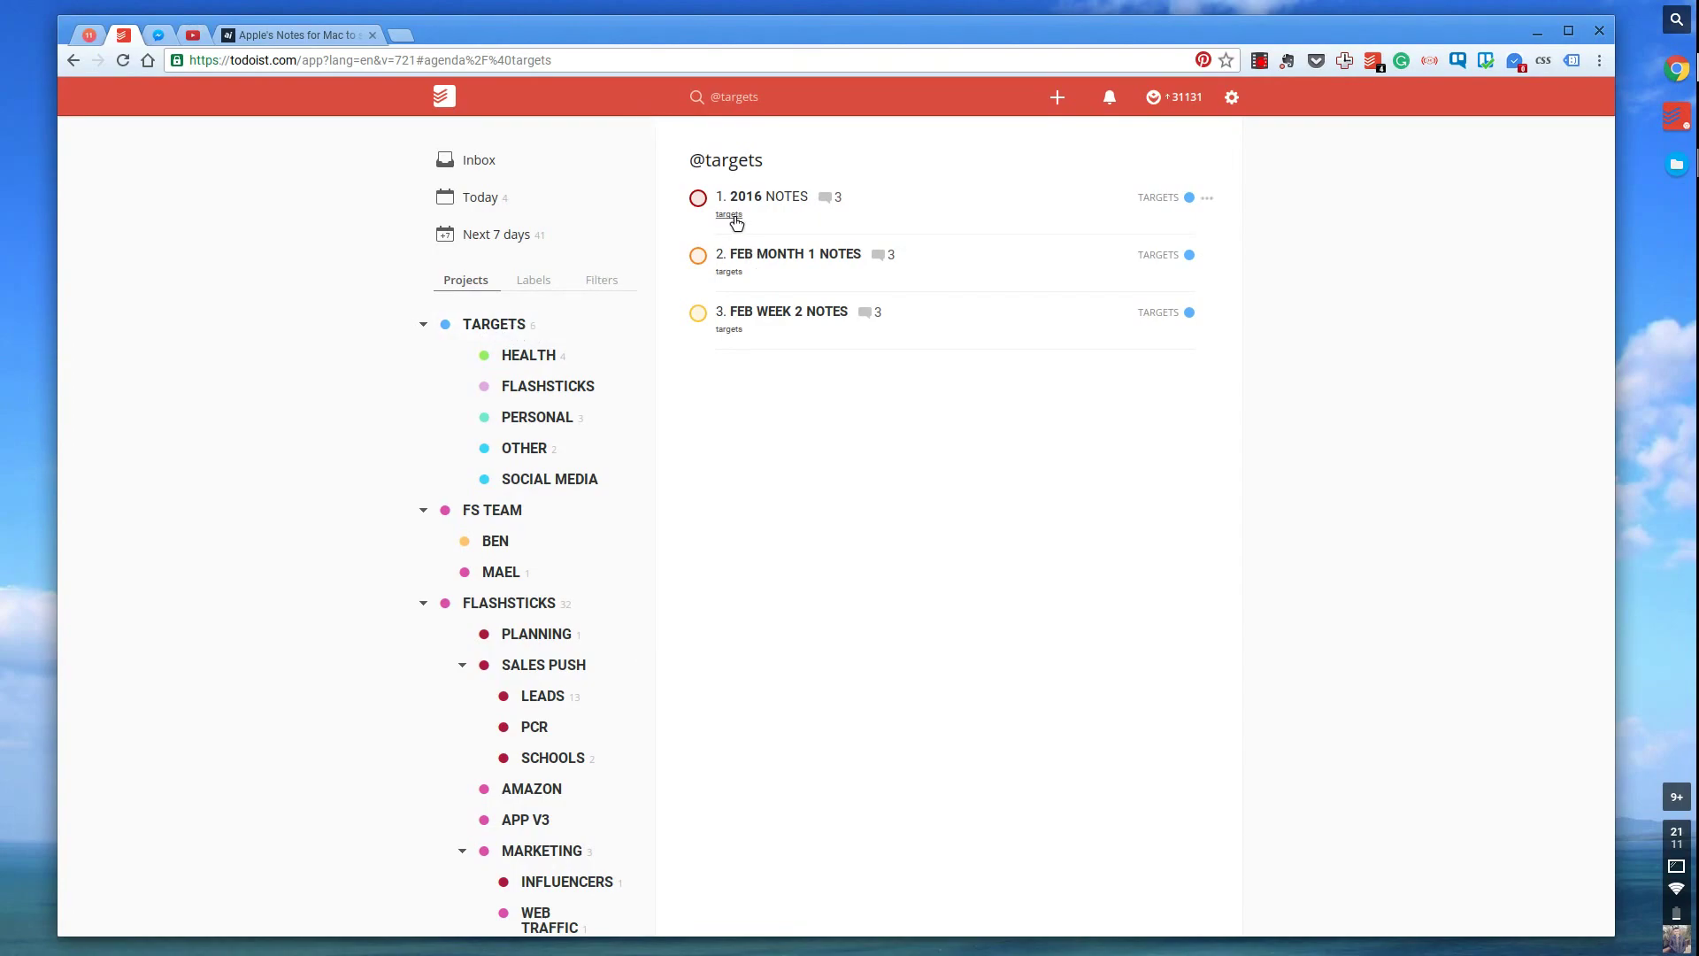
click(559, 291)
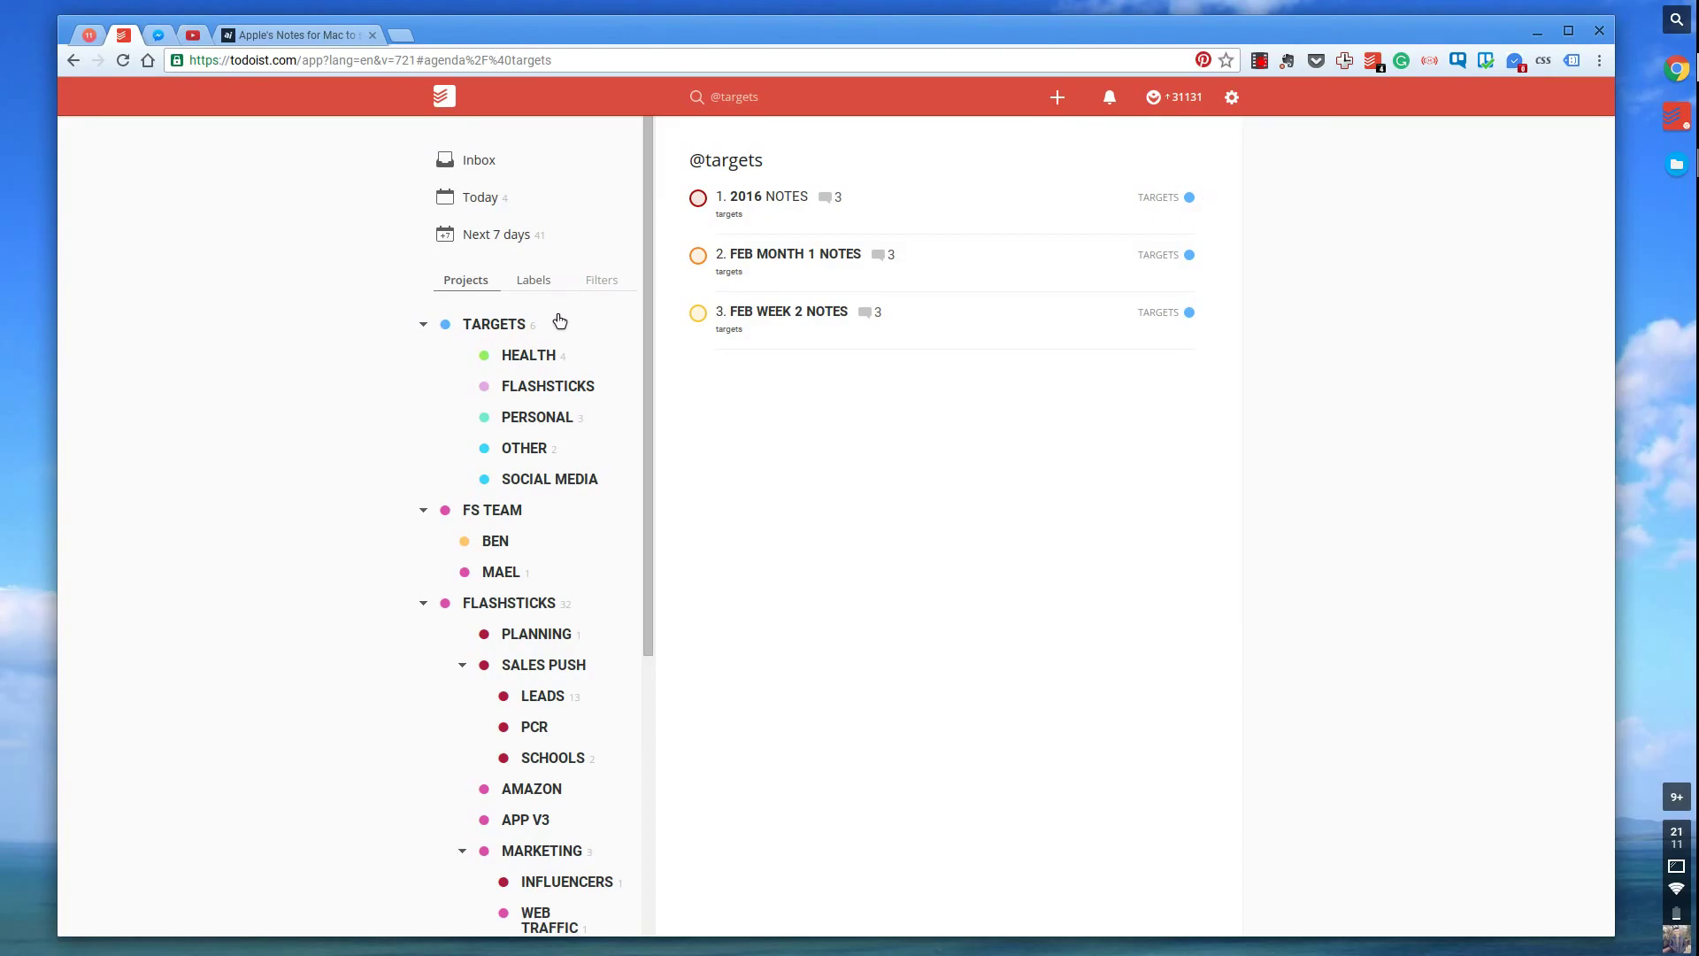
scroll(560, 420, down, 5)
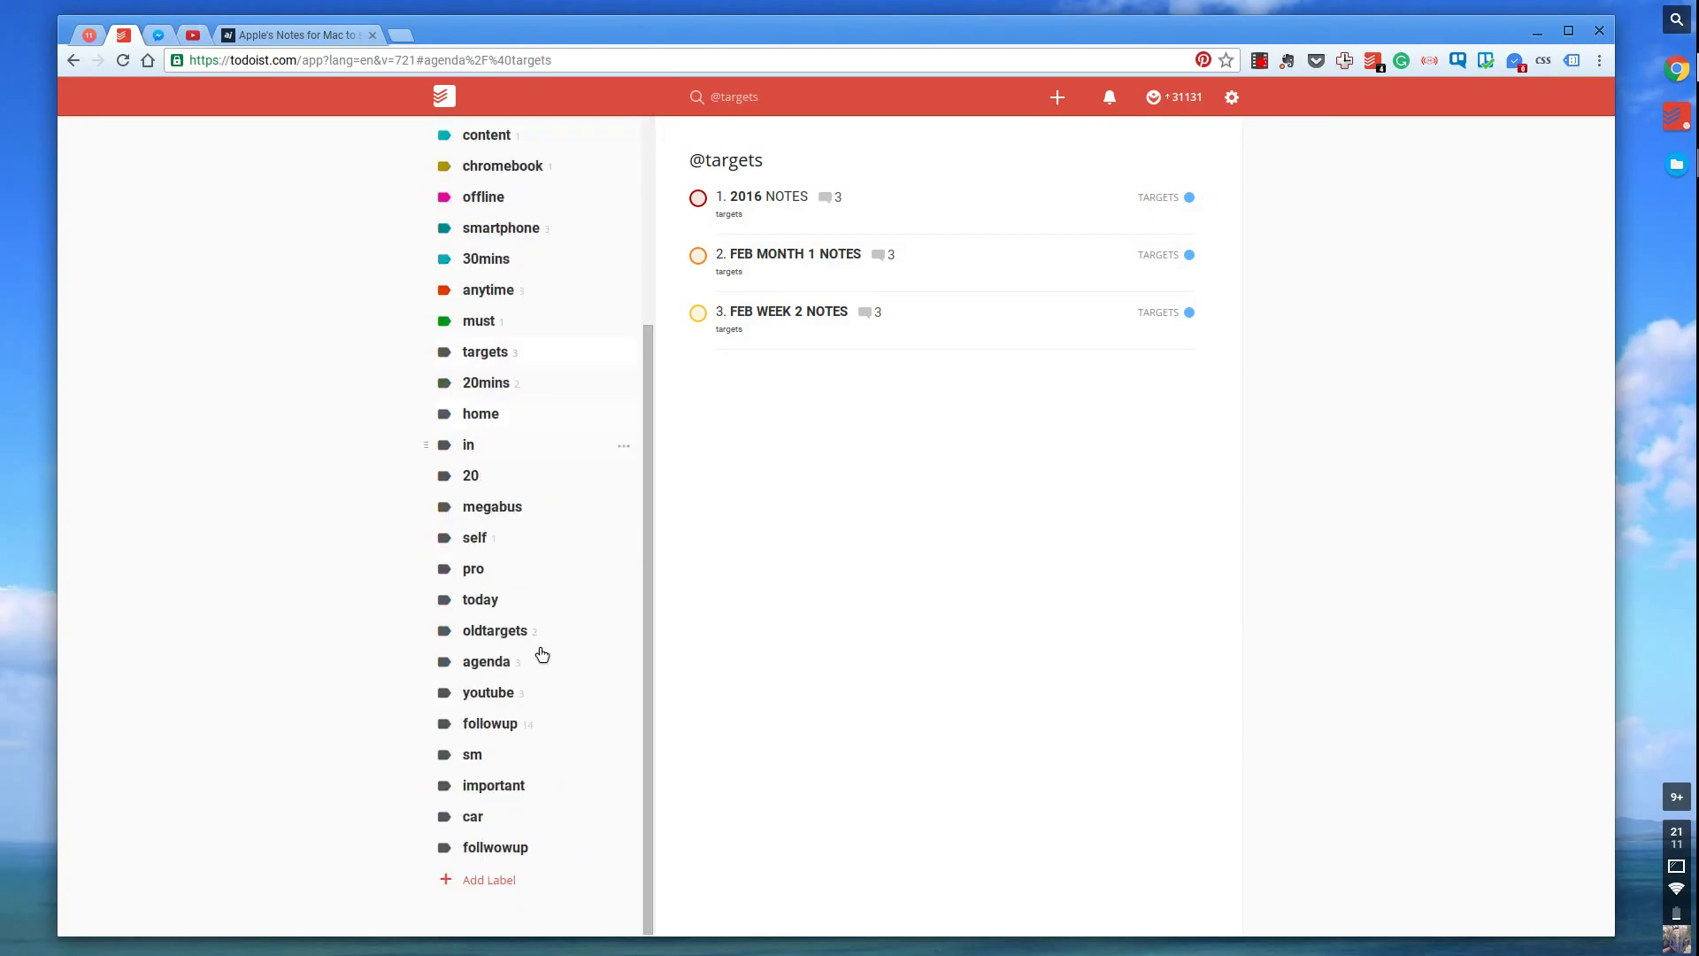
scroll(543, 683, up, 5)
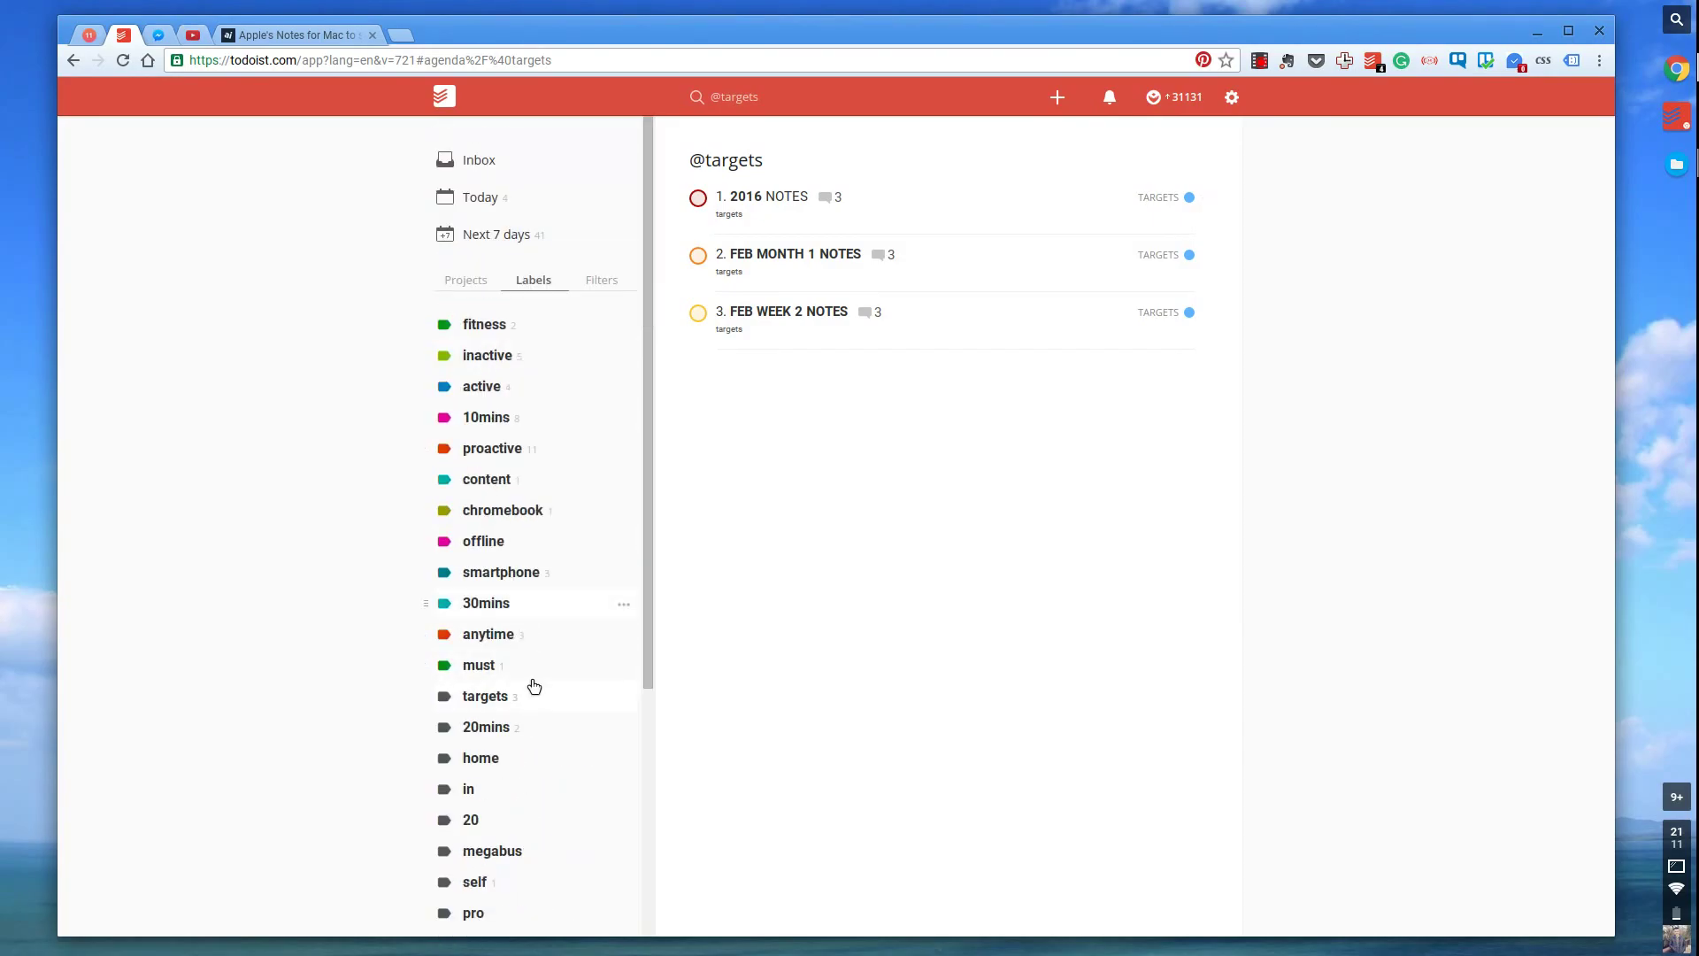
scroll(534, 759, down, 1)
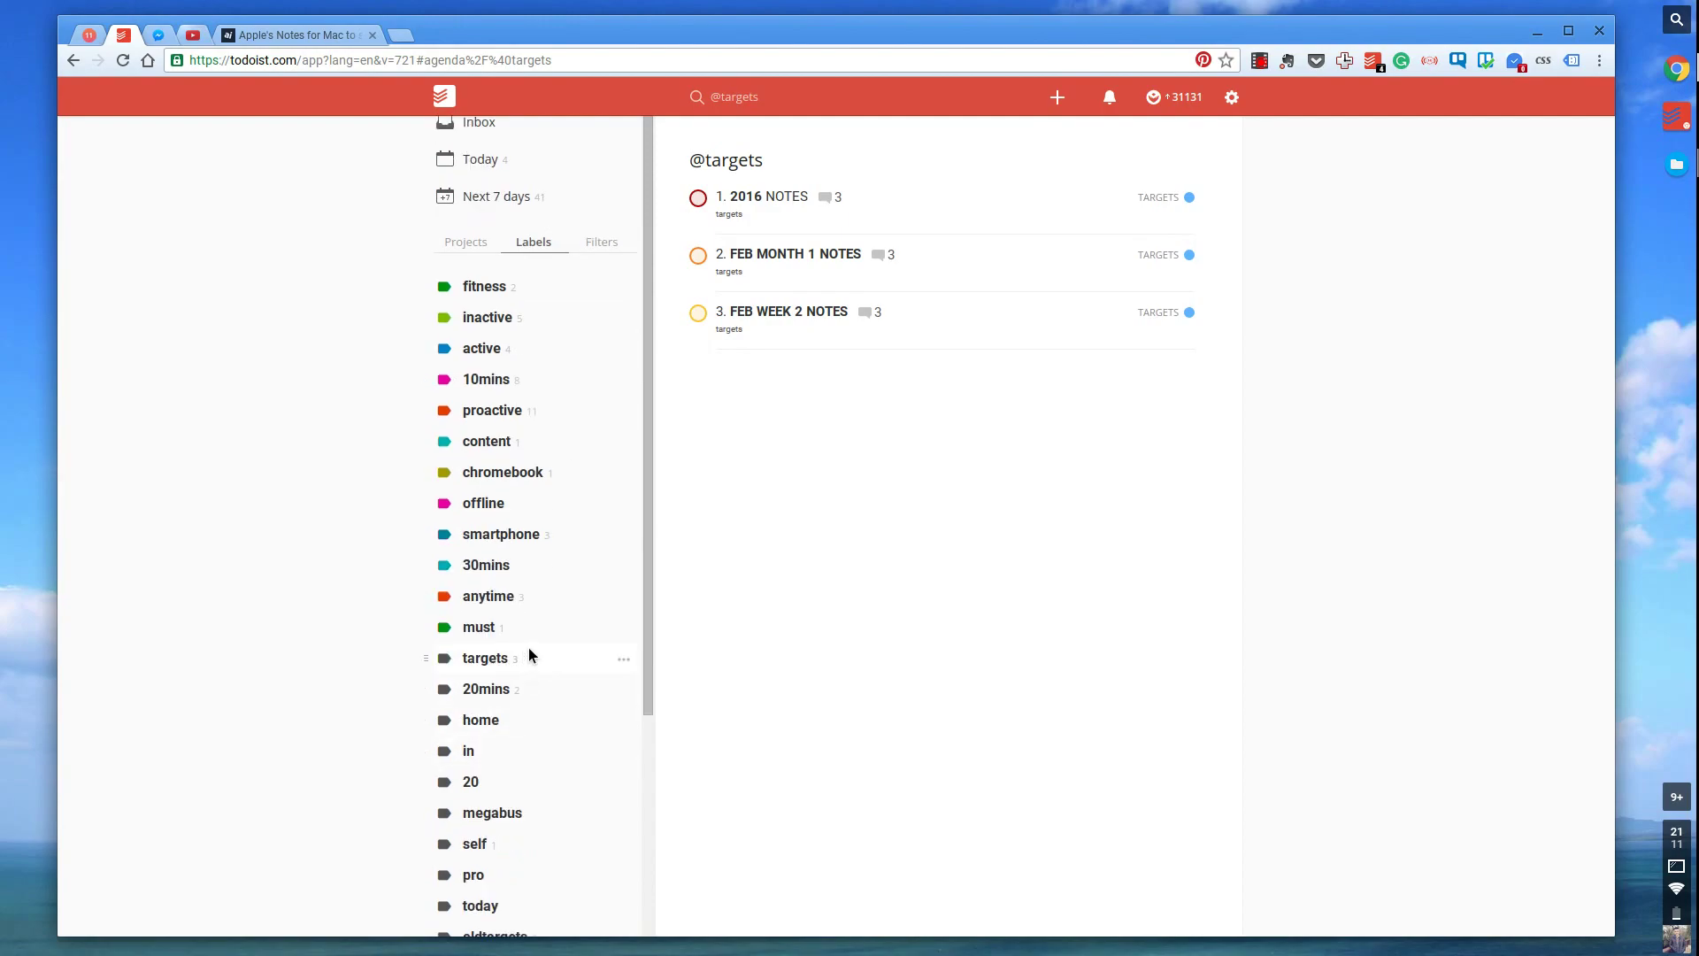
scroll(541, 652, up, 1)
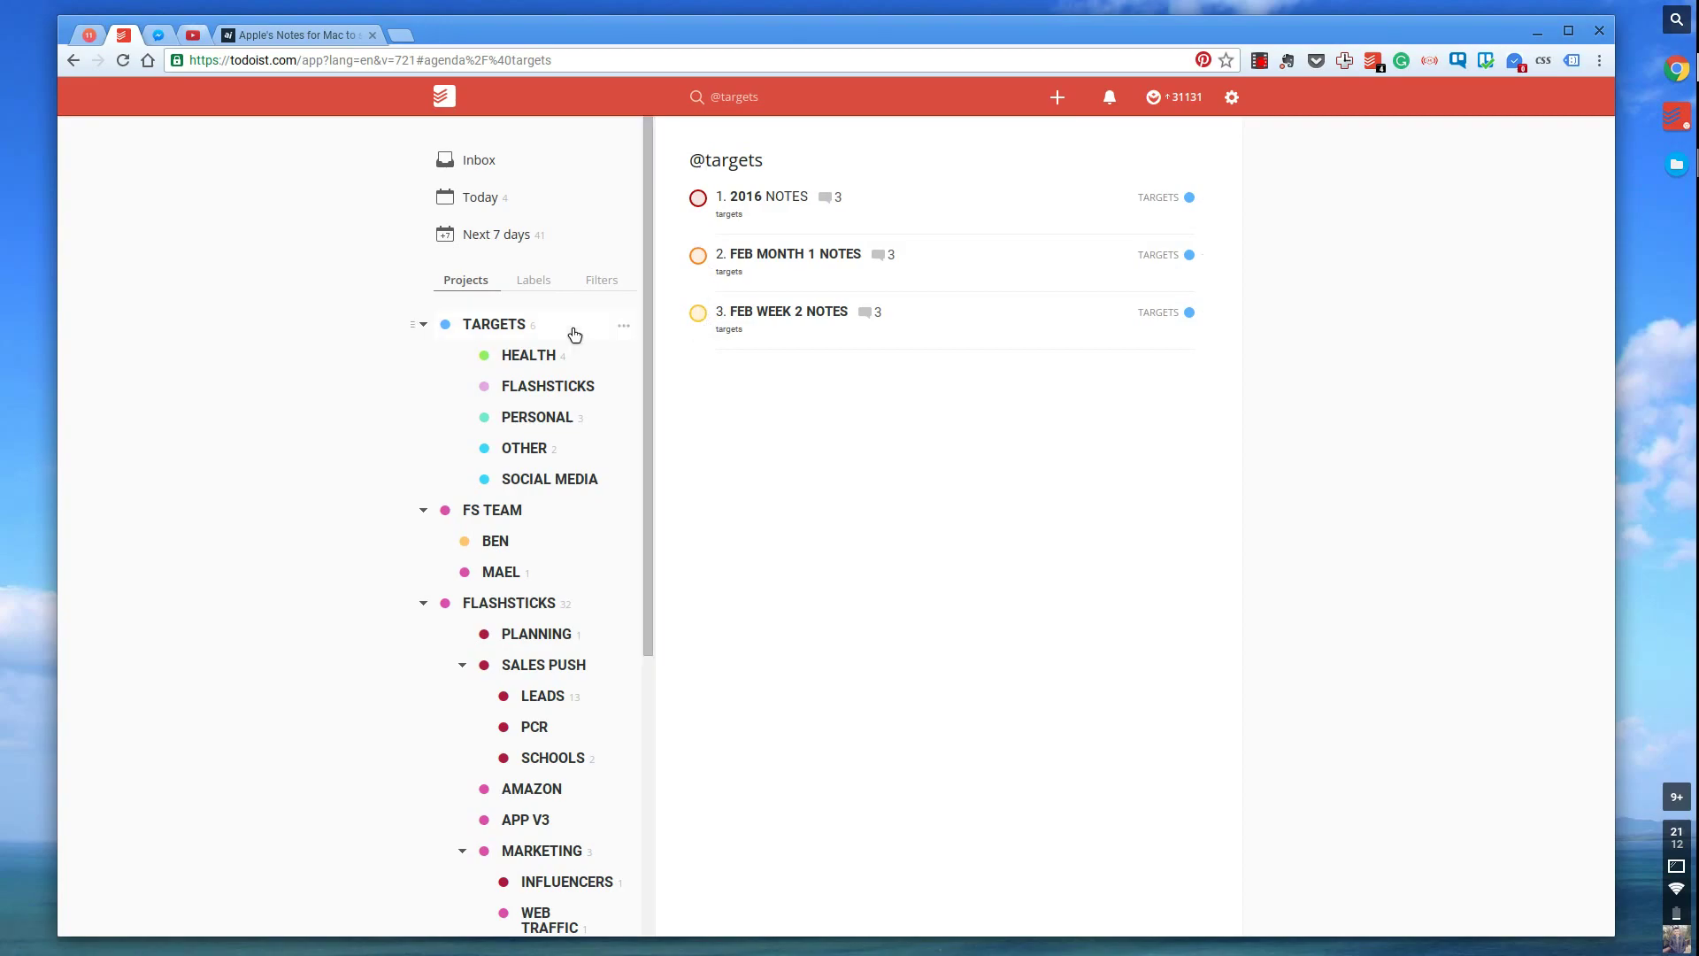
click(602, 281)
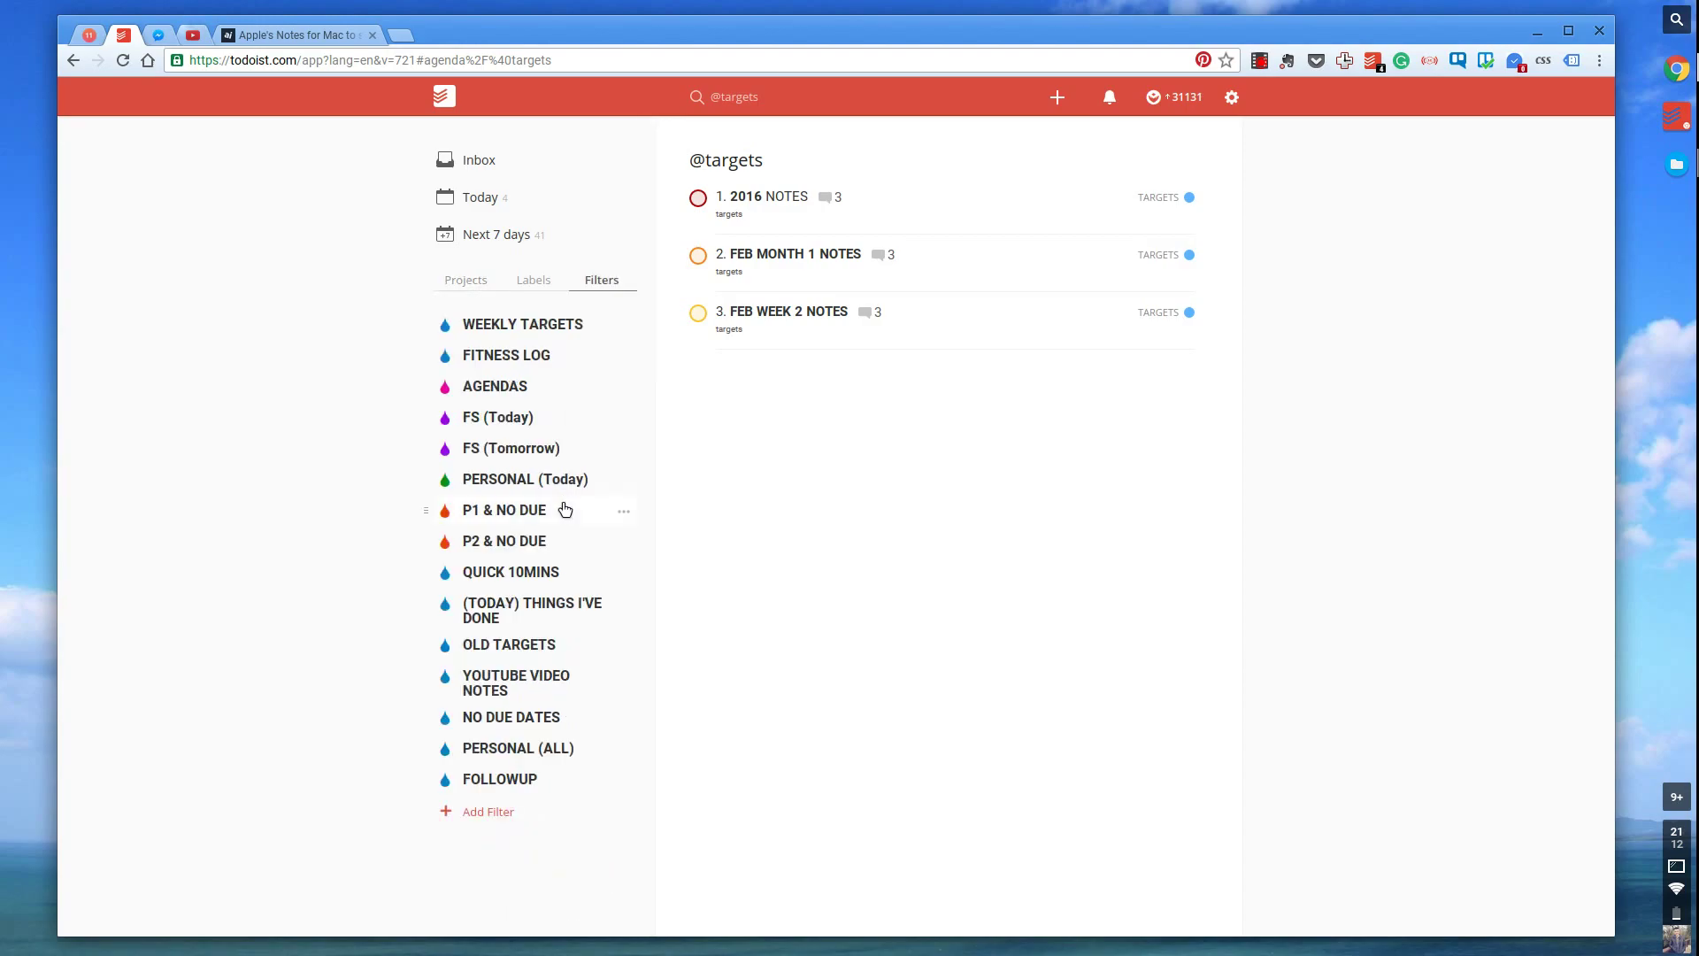
click(495, 811)
text(WEEKLY TARGETS)
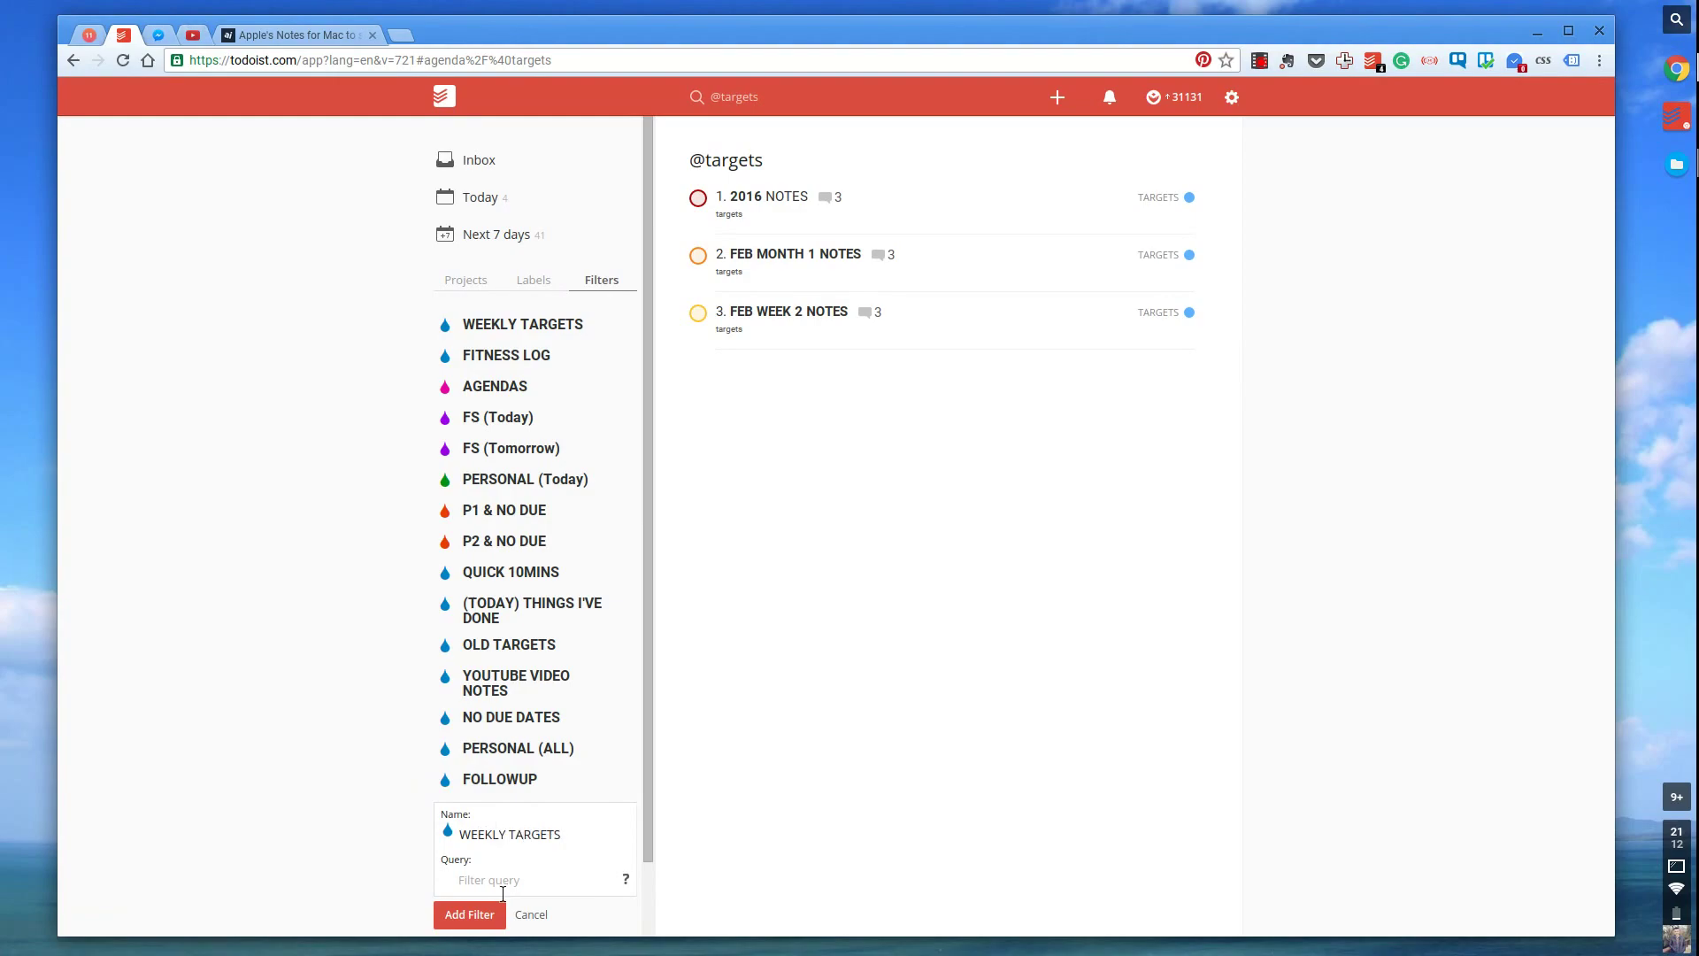
click(461, 880)
text(@targets)
key(Return)
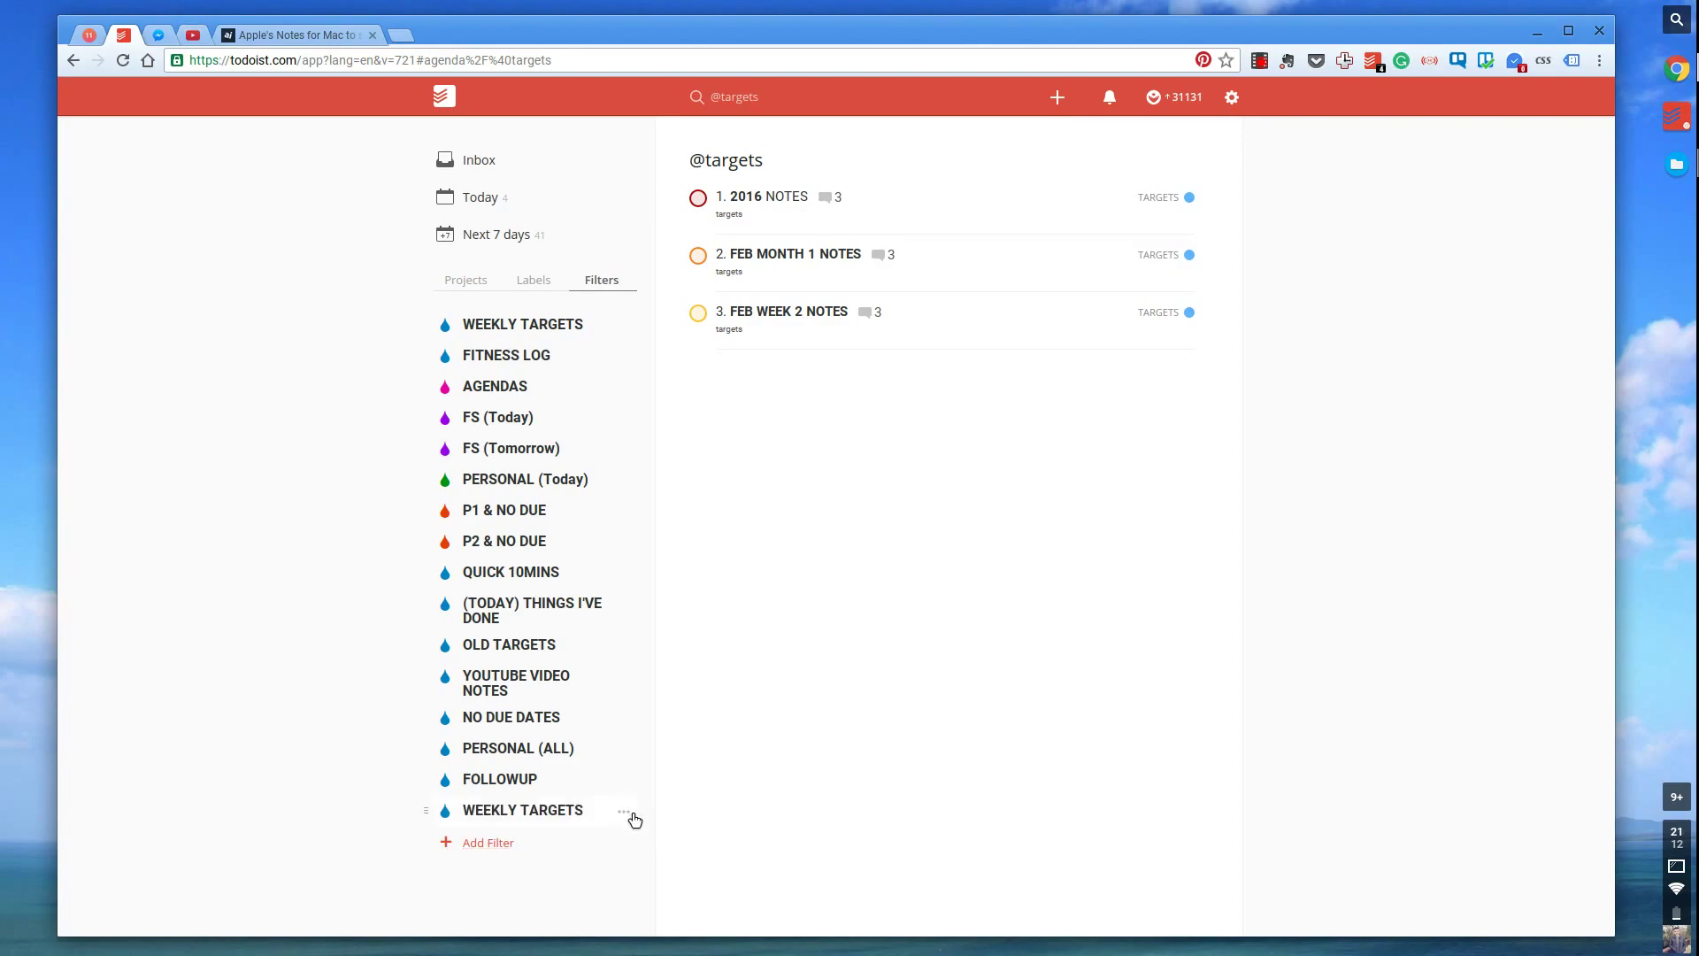
click(624, 812)
click(641, 837)
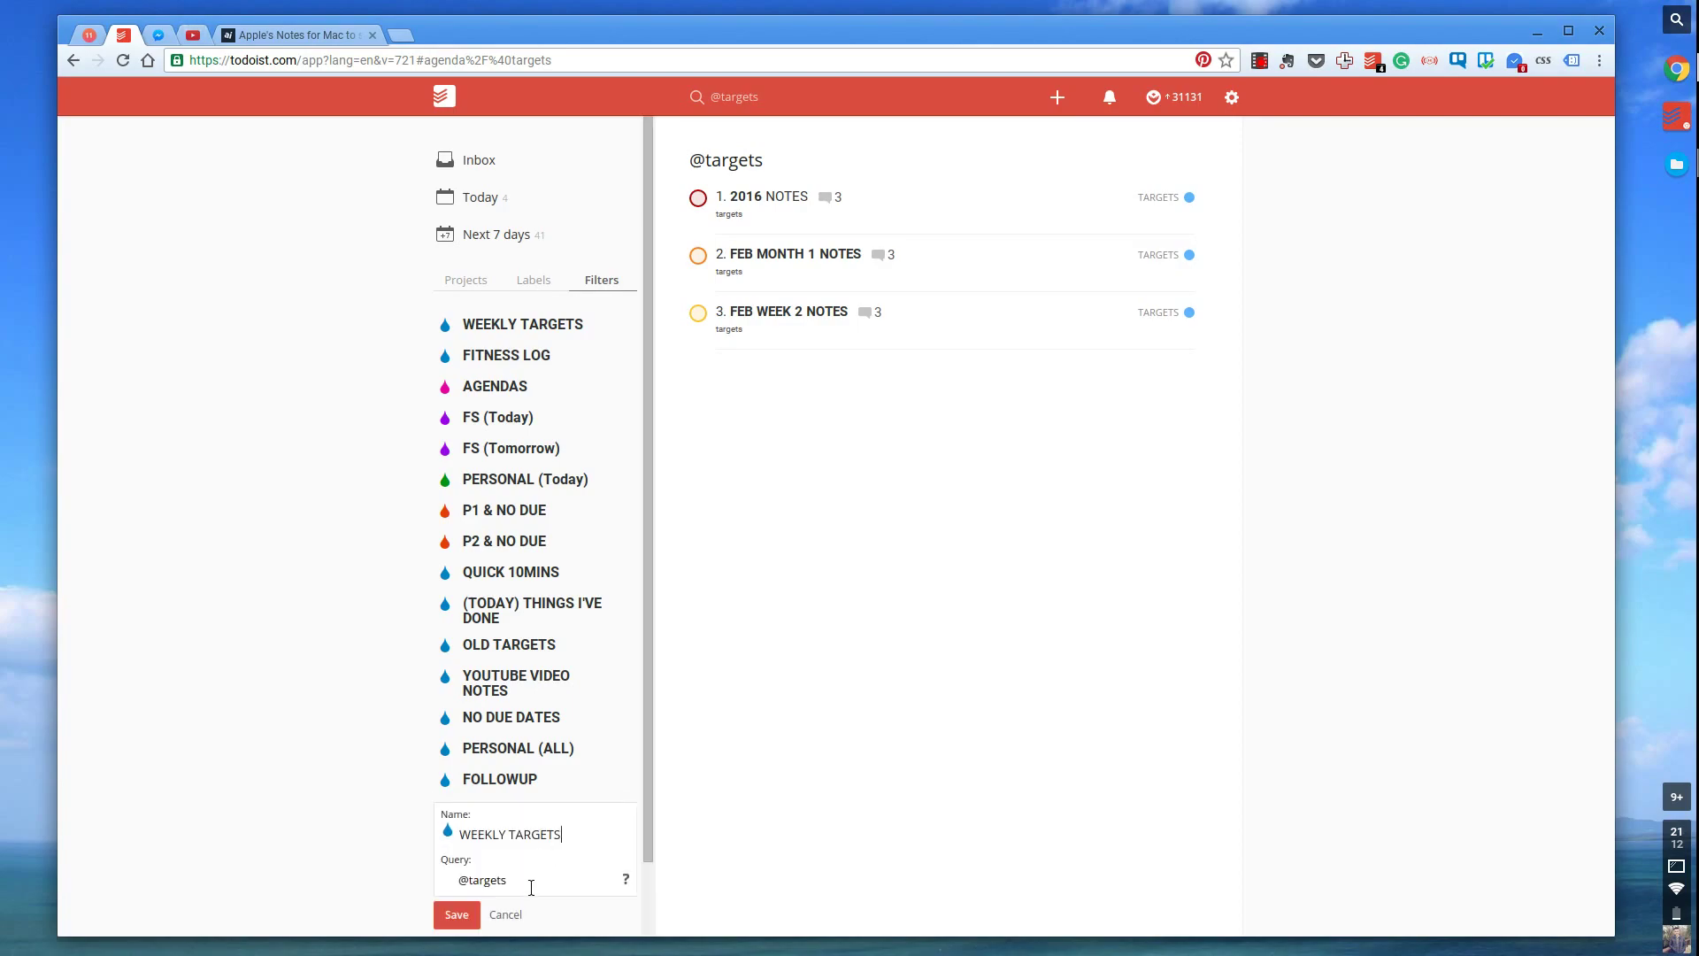
text(2)
key(Return)
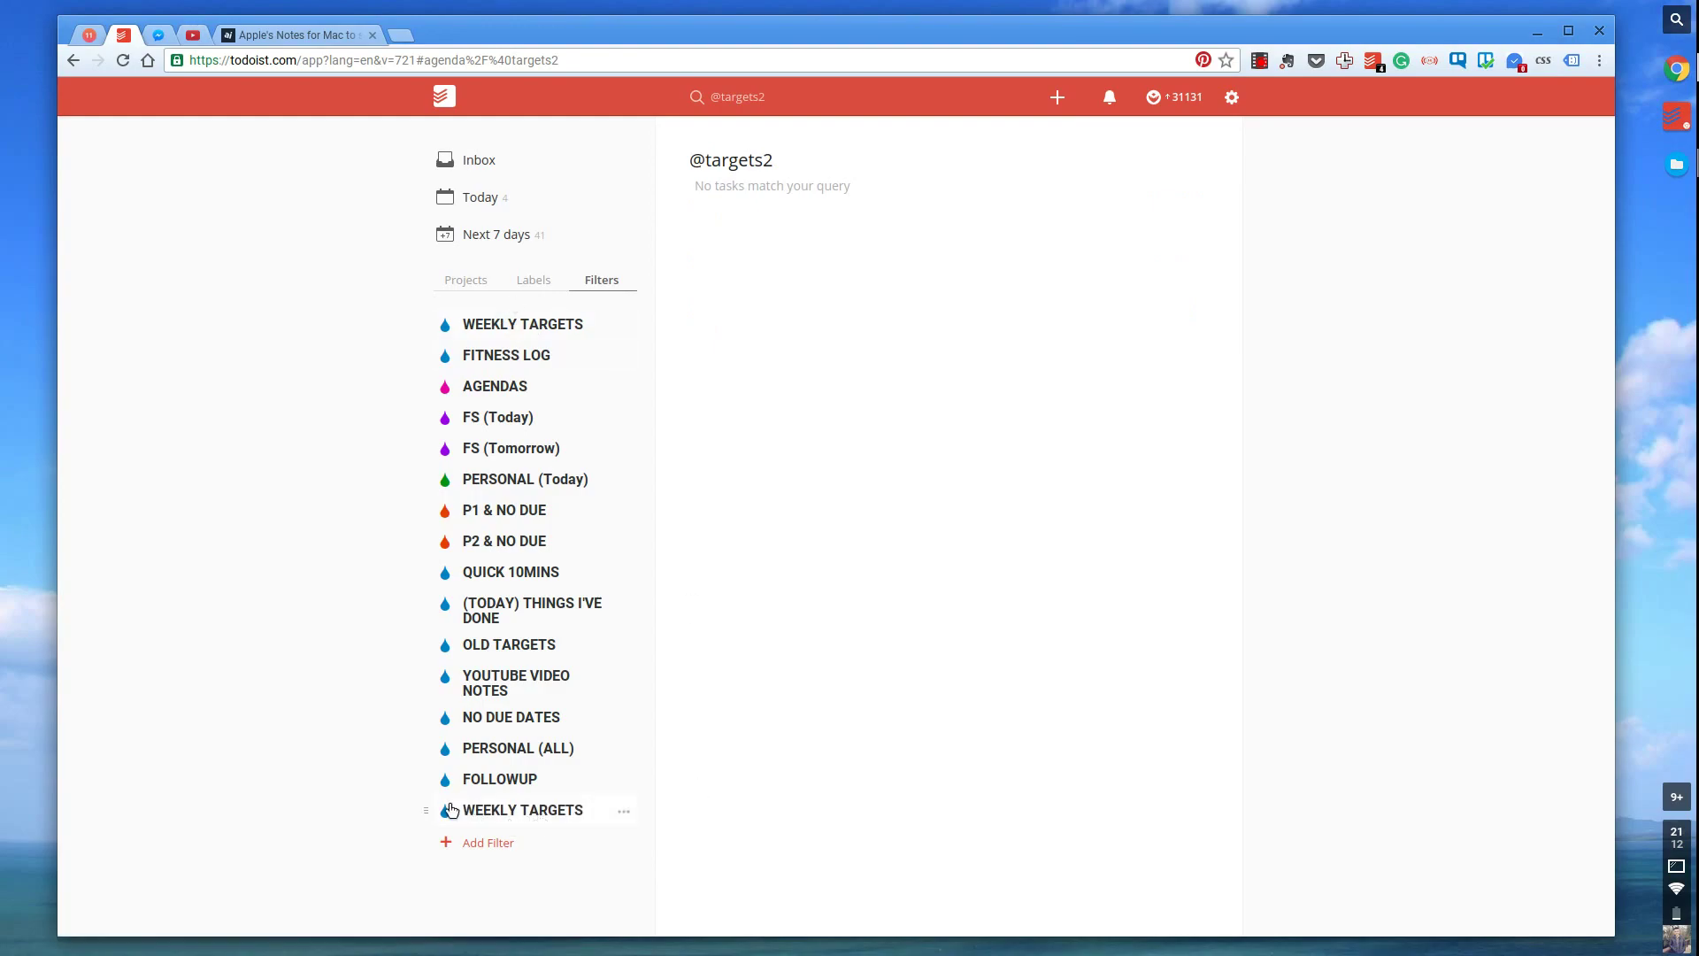
Colour the new WEEKLY TARGETS filter magenta and move it just below AGENDAS
click(624, 812)
click(657, 836)
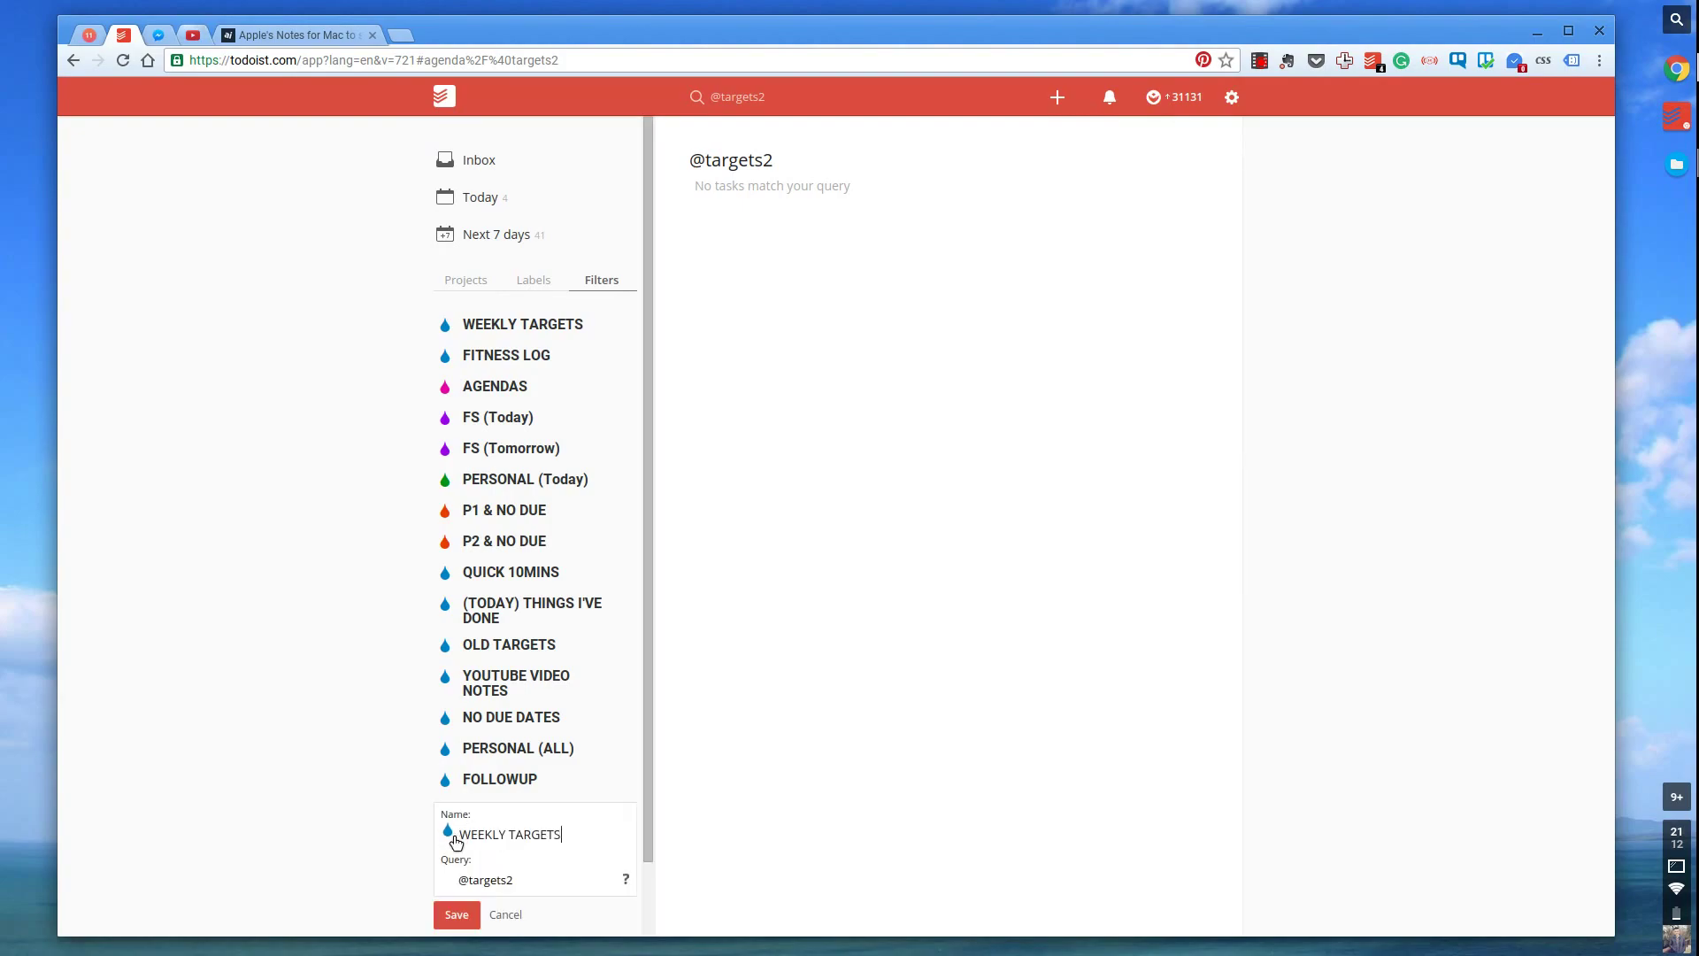
click(448, 832)
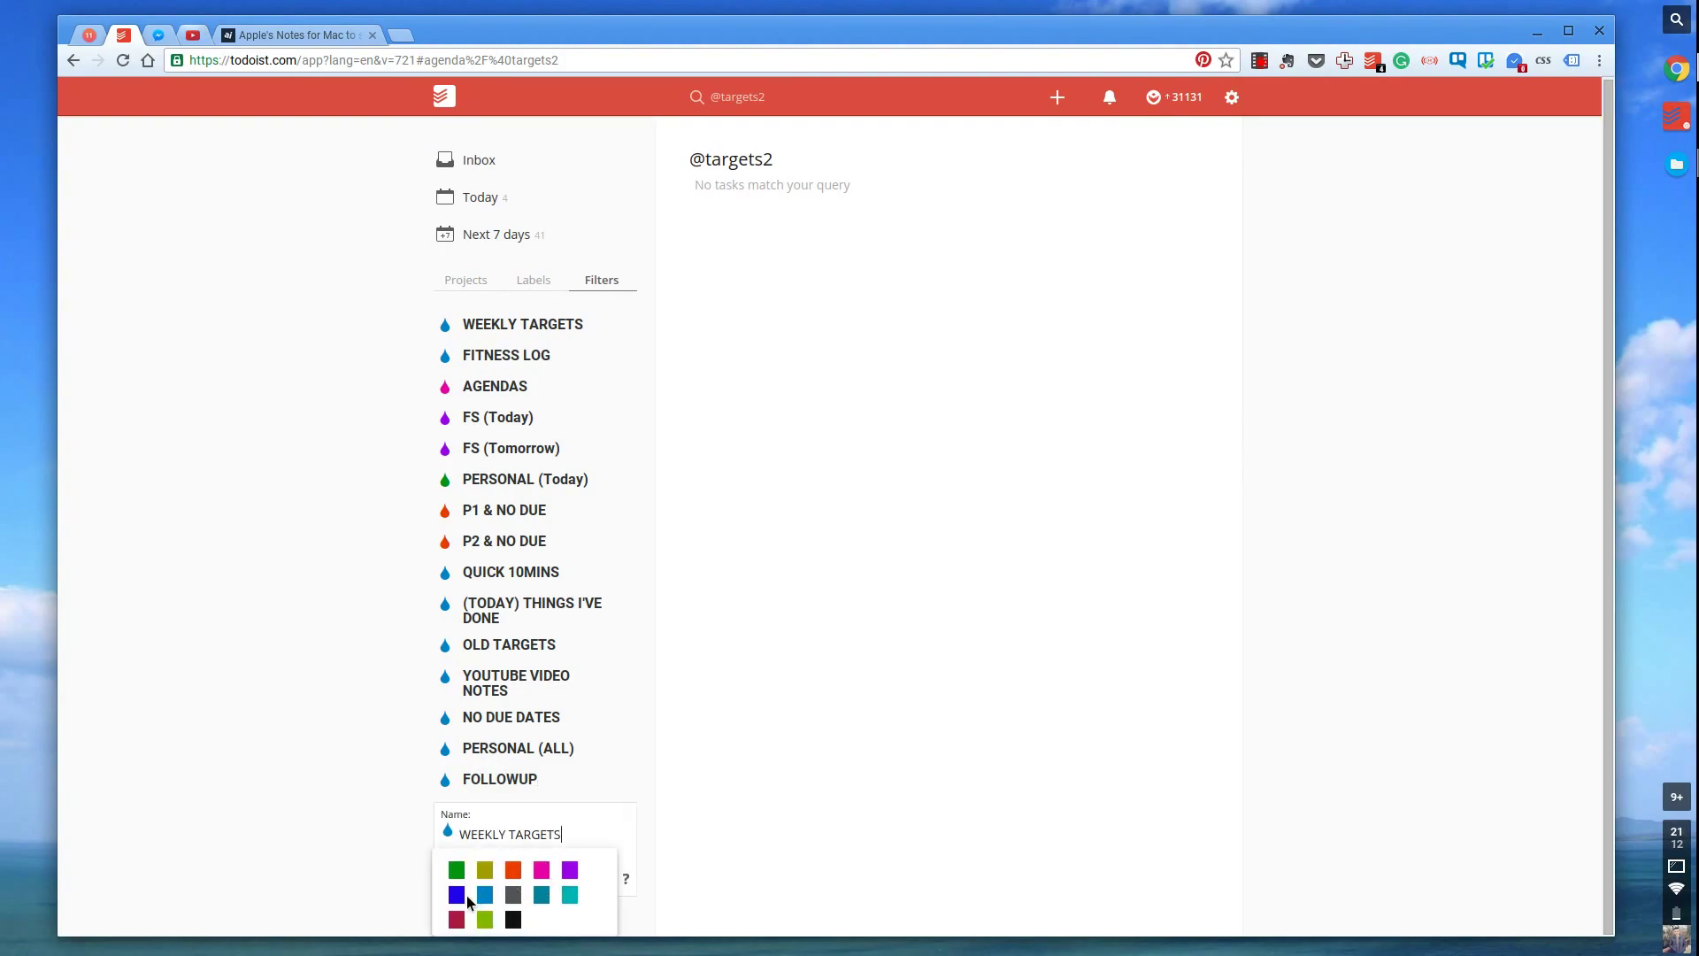
click(542, 871)
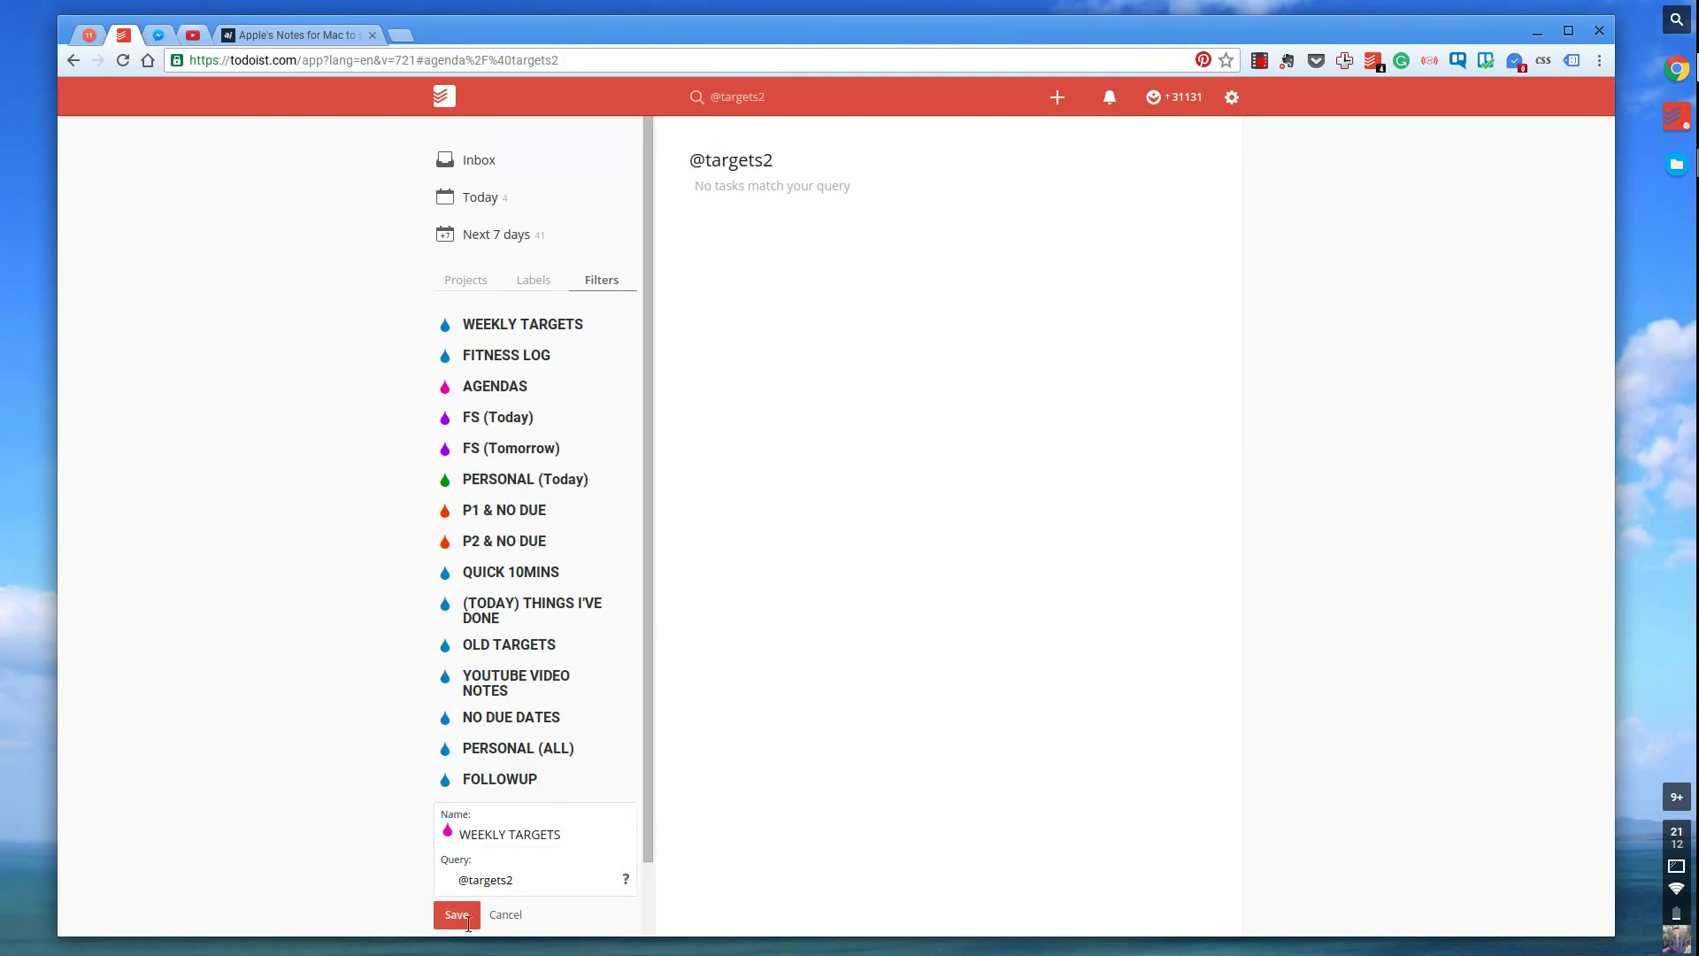
key(Return)
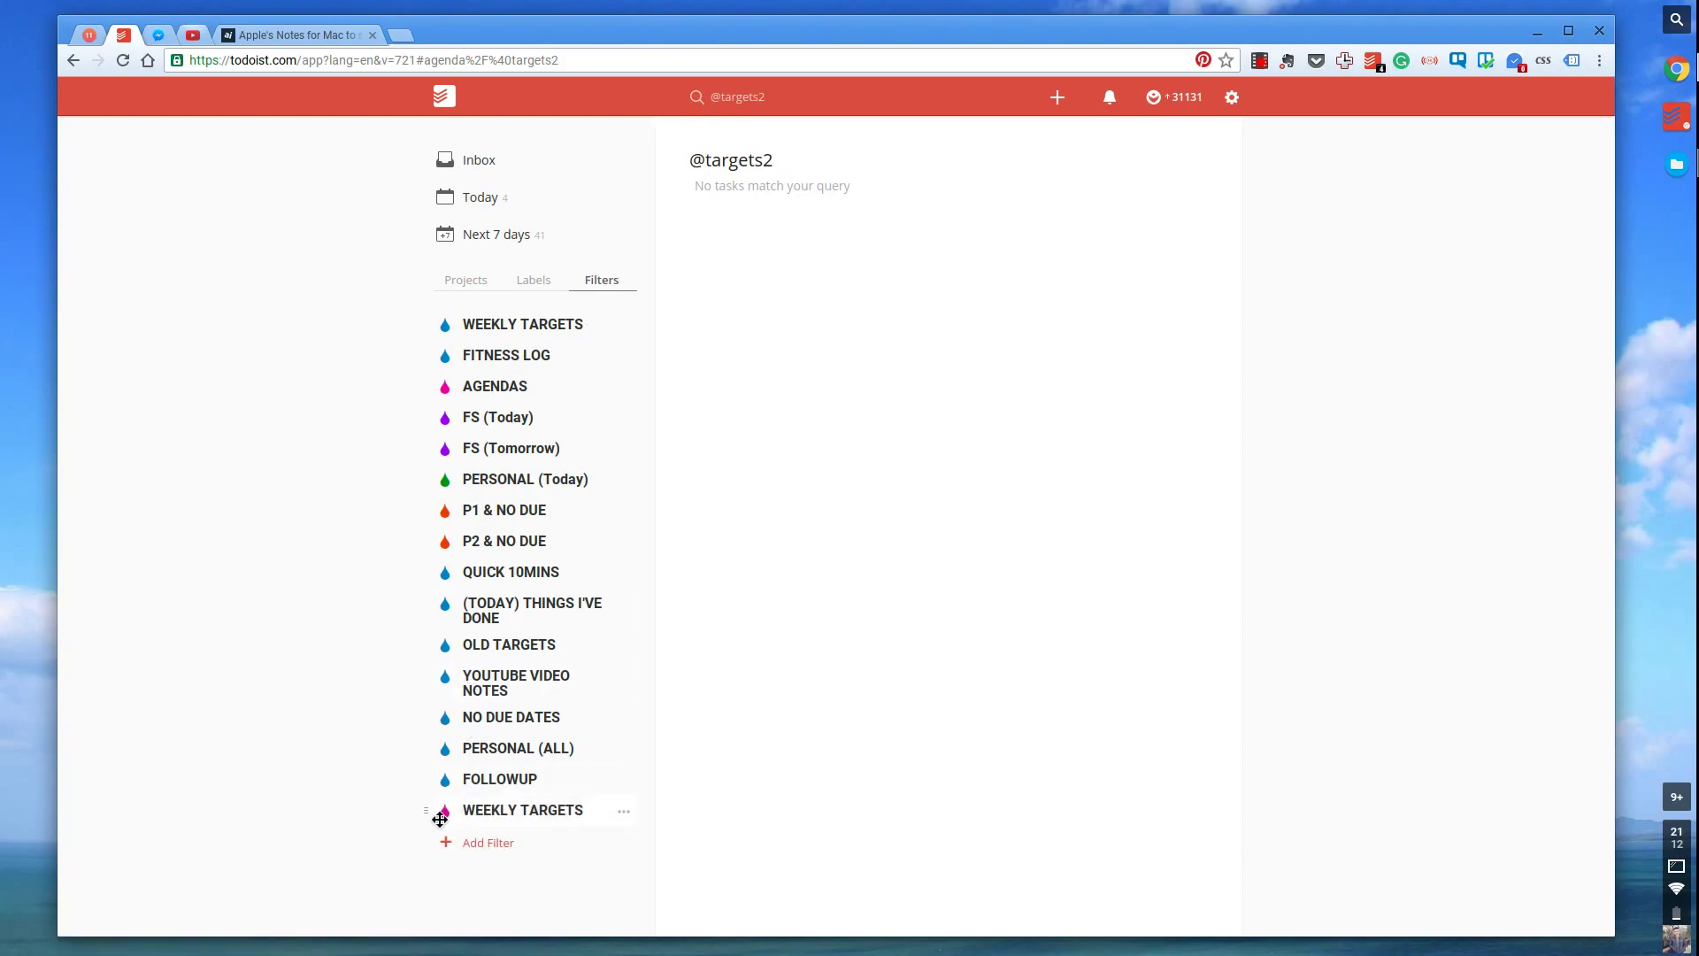
mouse_move(502, 413)
mouse_down()
mouse_move(482, 336)
mouse_move(503, 390)
mouse_up()
Create a new project named TARGET 2
click(462, 290)
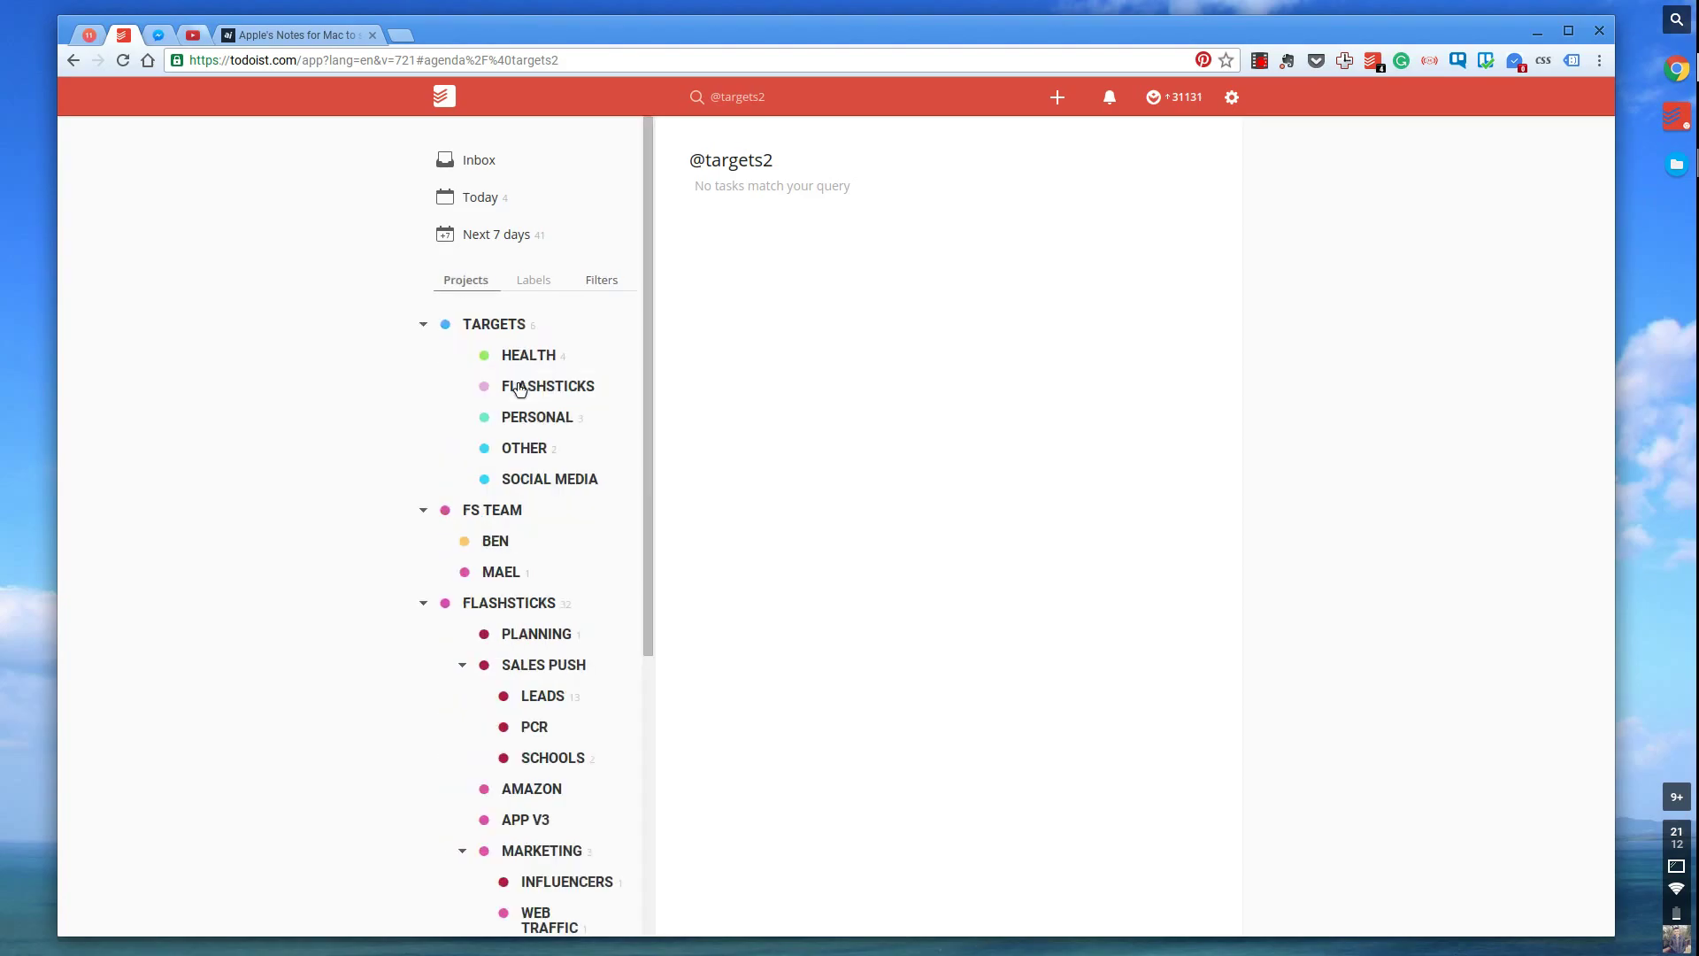
scroll(516, 583, down, 5)
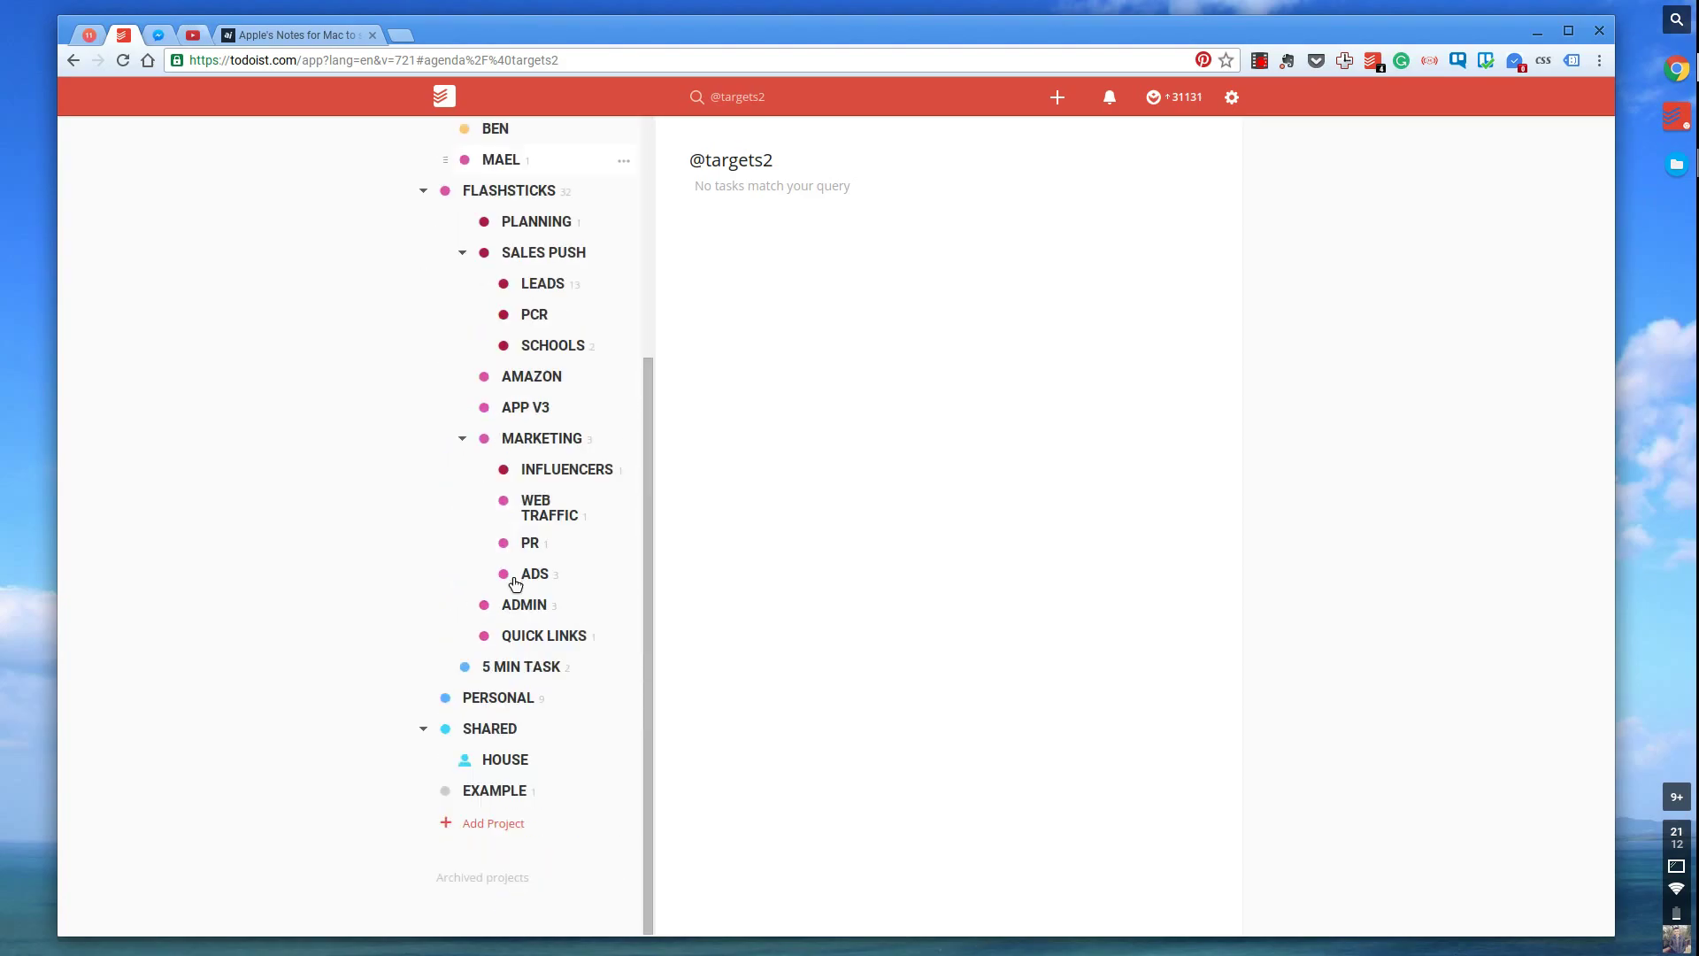
click(518, 824)
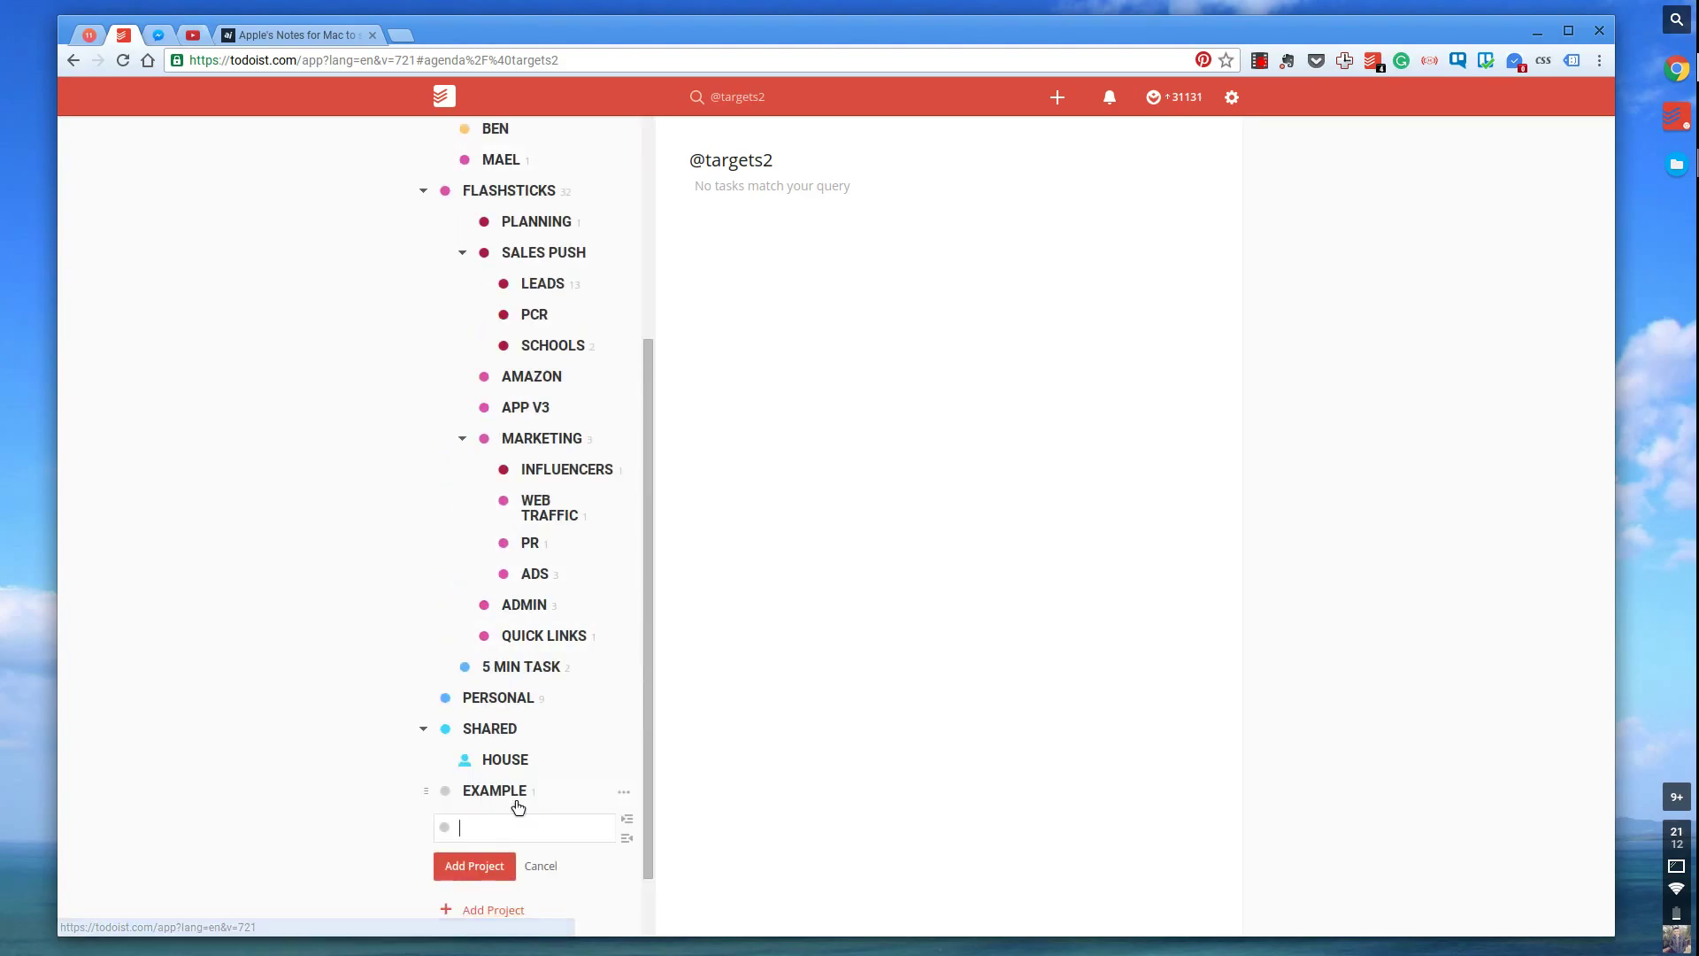
text(TARGET 2)
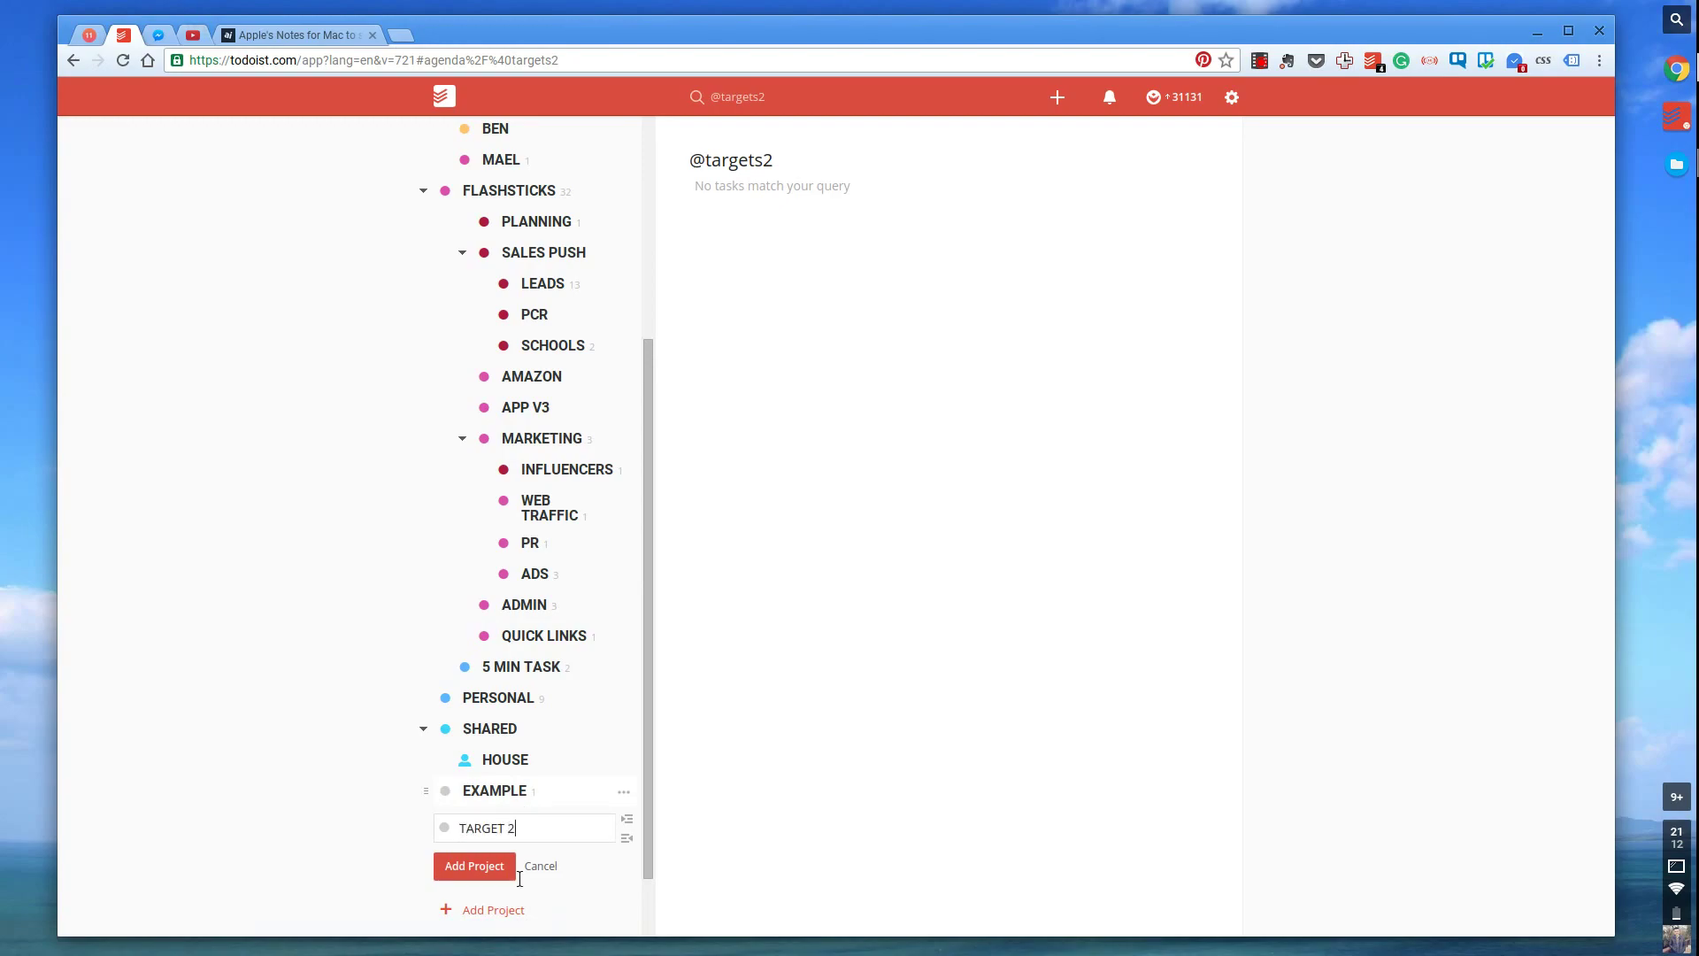
click(475, 865)
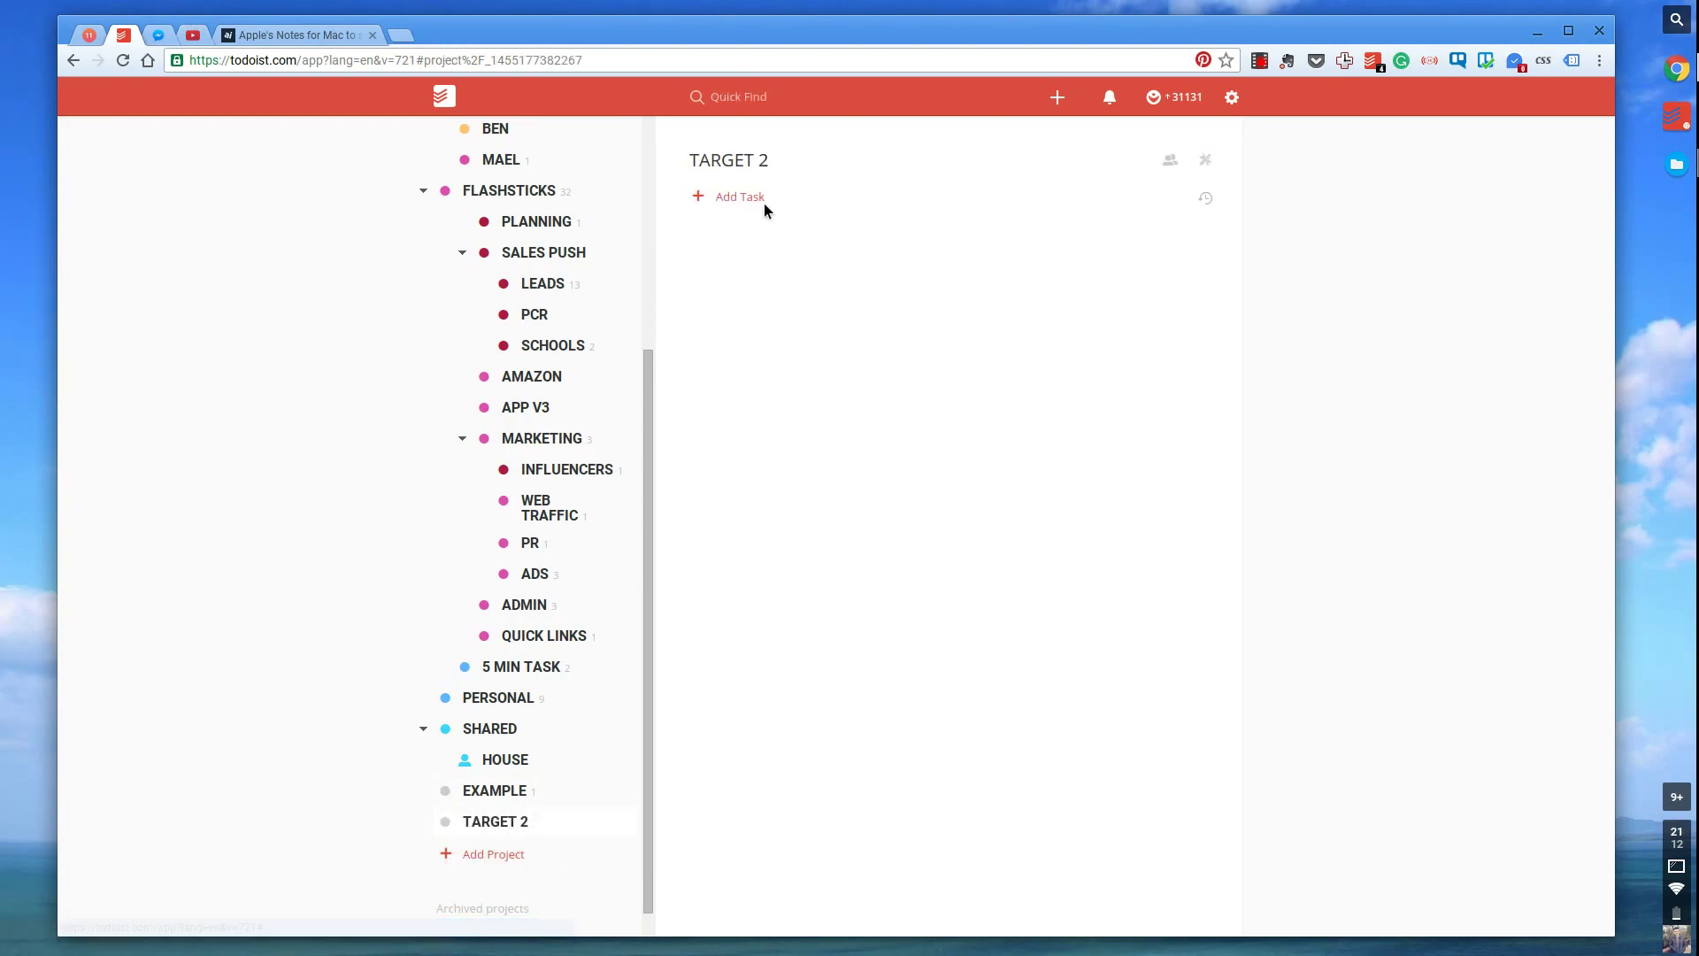
Add the task '1. !!2016 NOTES!!' to TARGET 2 at priority 1
click(718, 200)
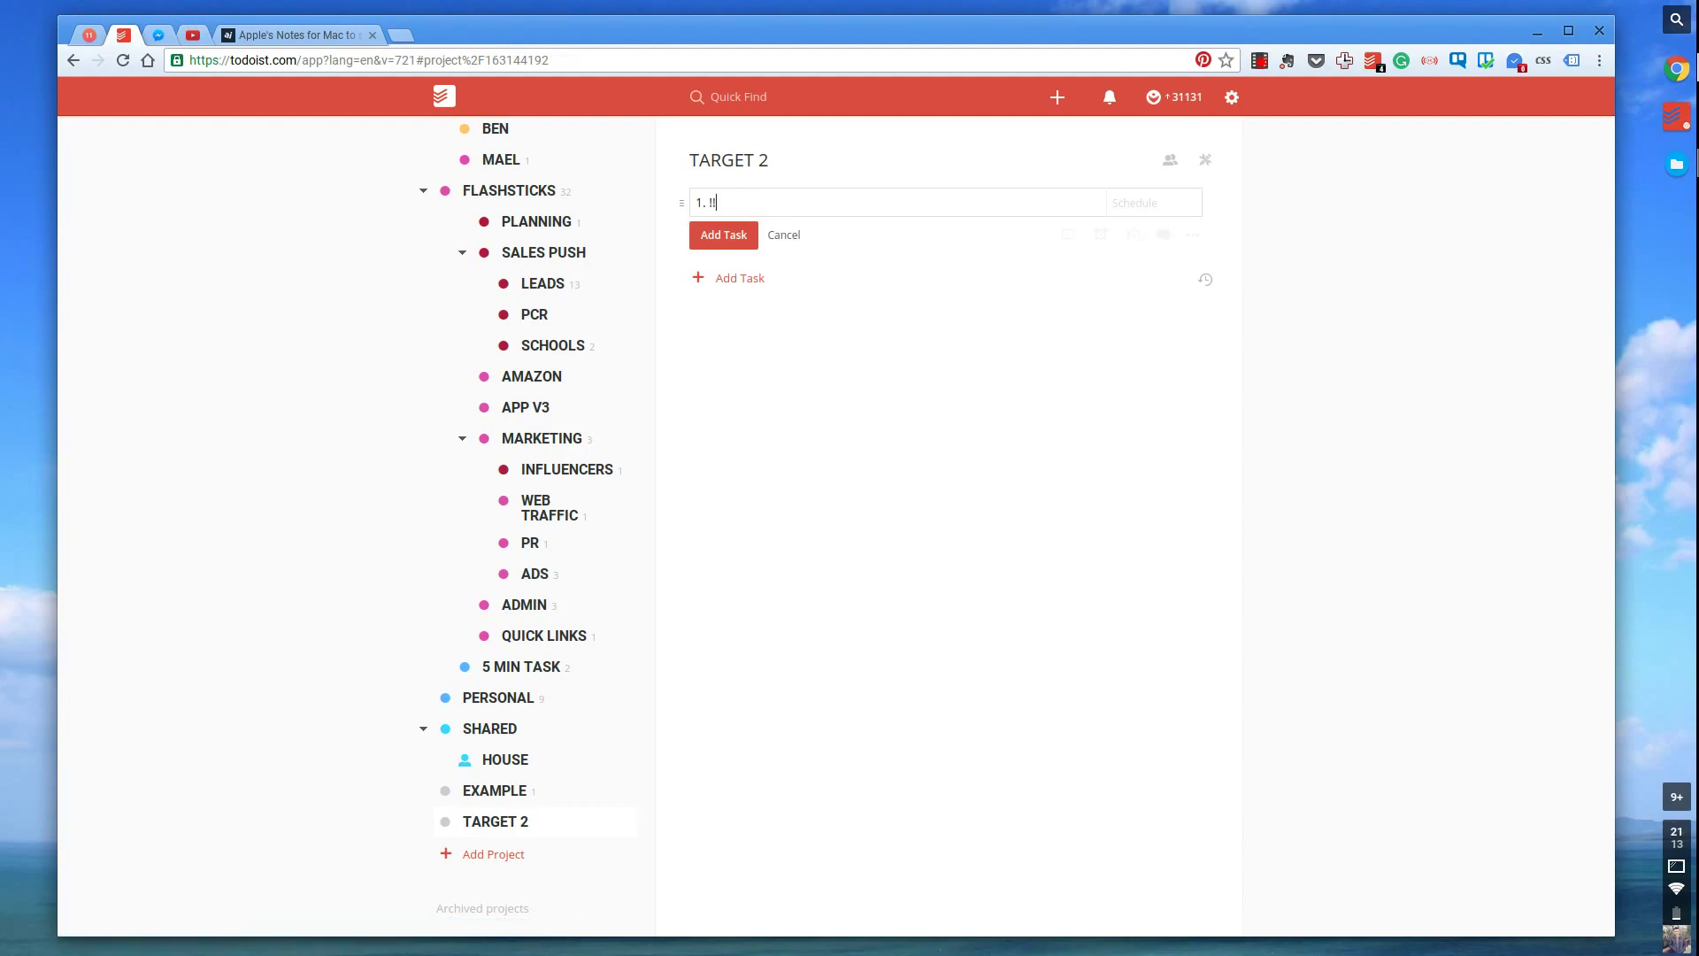
text(1. !!2016 NOTES!!)
click(1141, 238)
click(1153, 293)
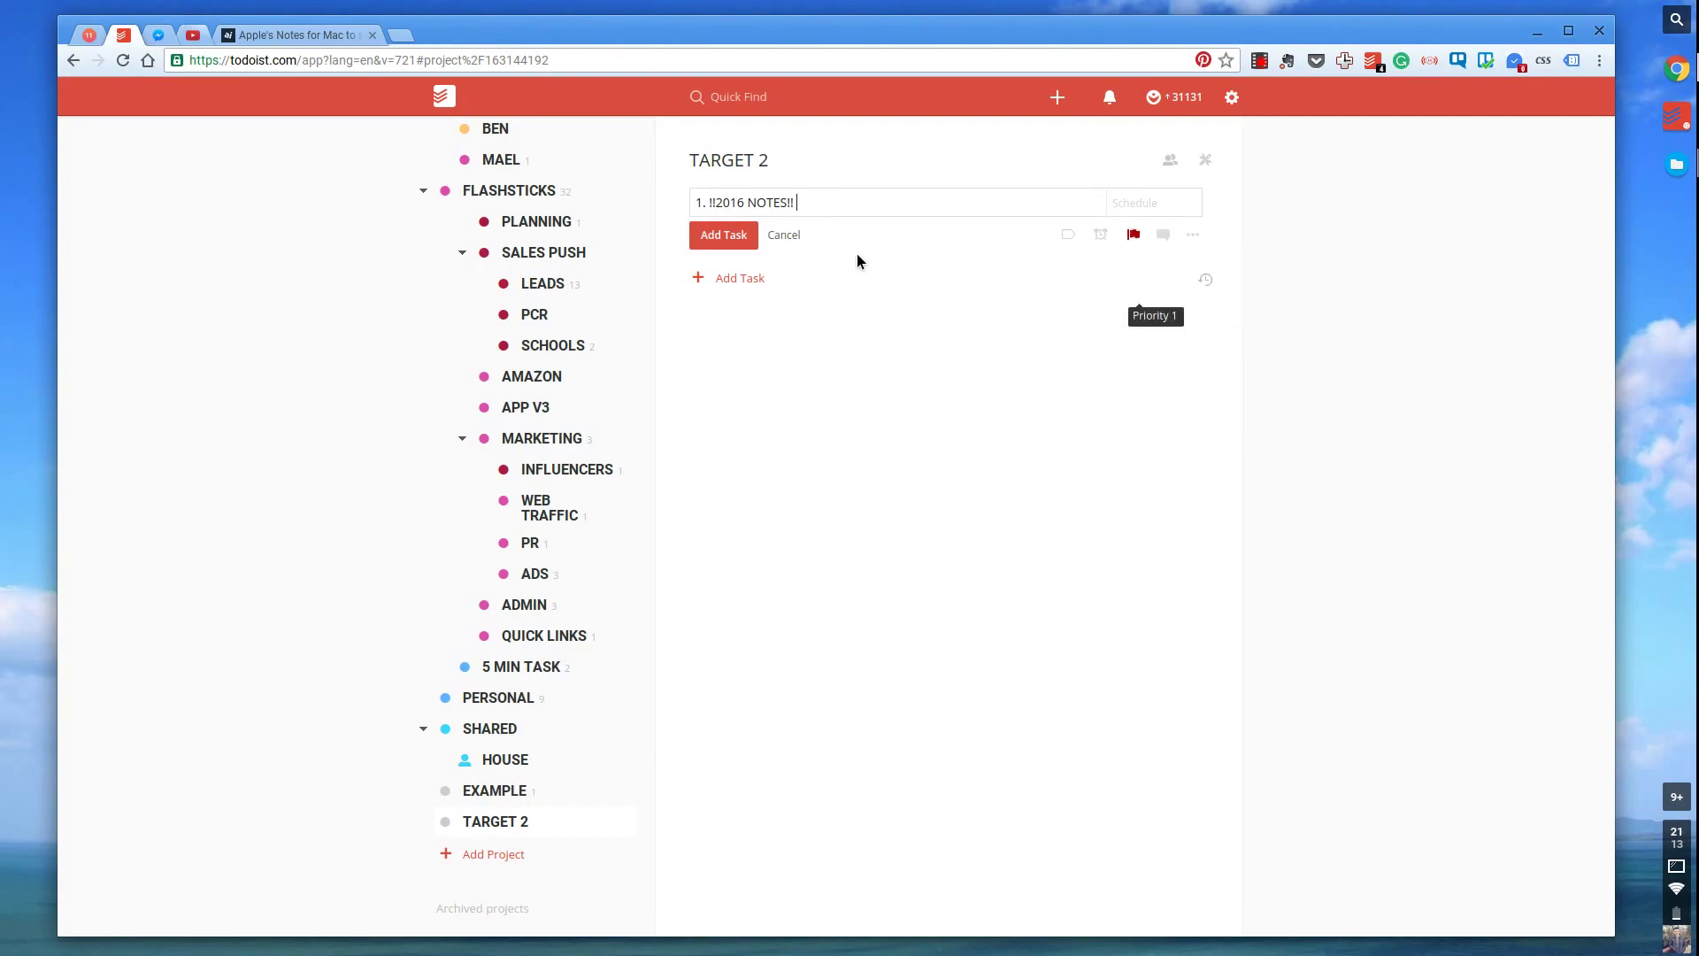
click(750, 243)
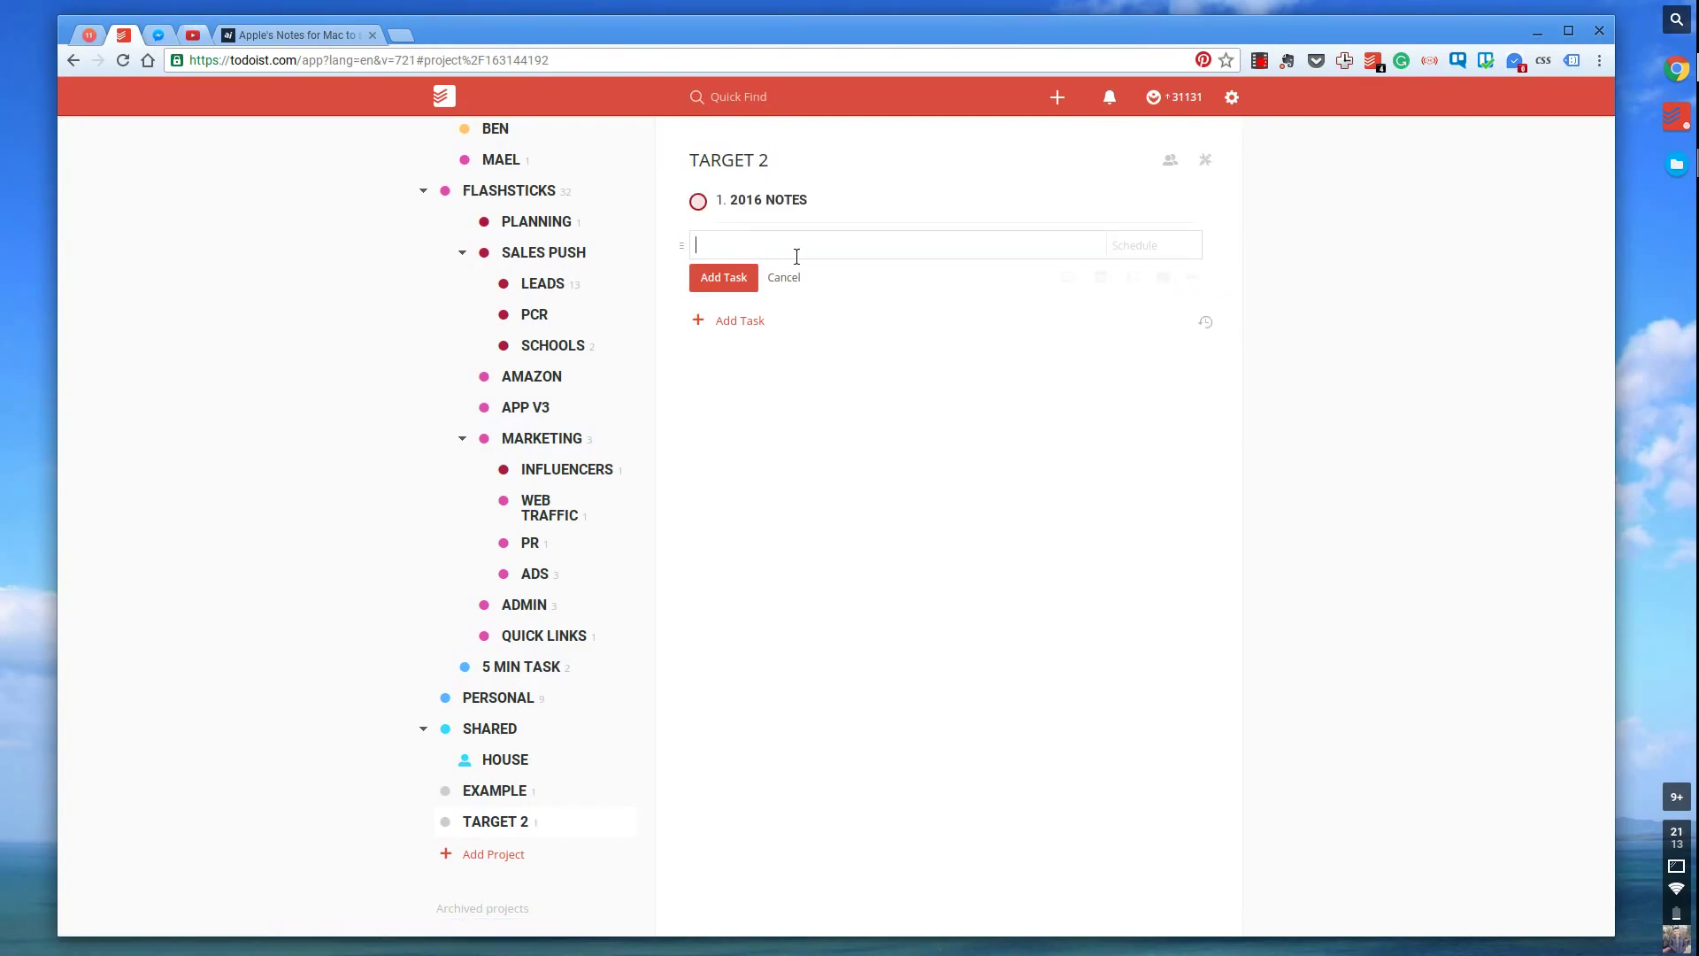
Add the task '2. 2016 FEB NOTES' at priority 2, keeping 2016 FEB from becoming a date
text(2. 2016 FEB NOTES)
click(751, 249)
click(1134, 278)
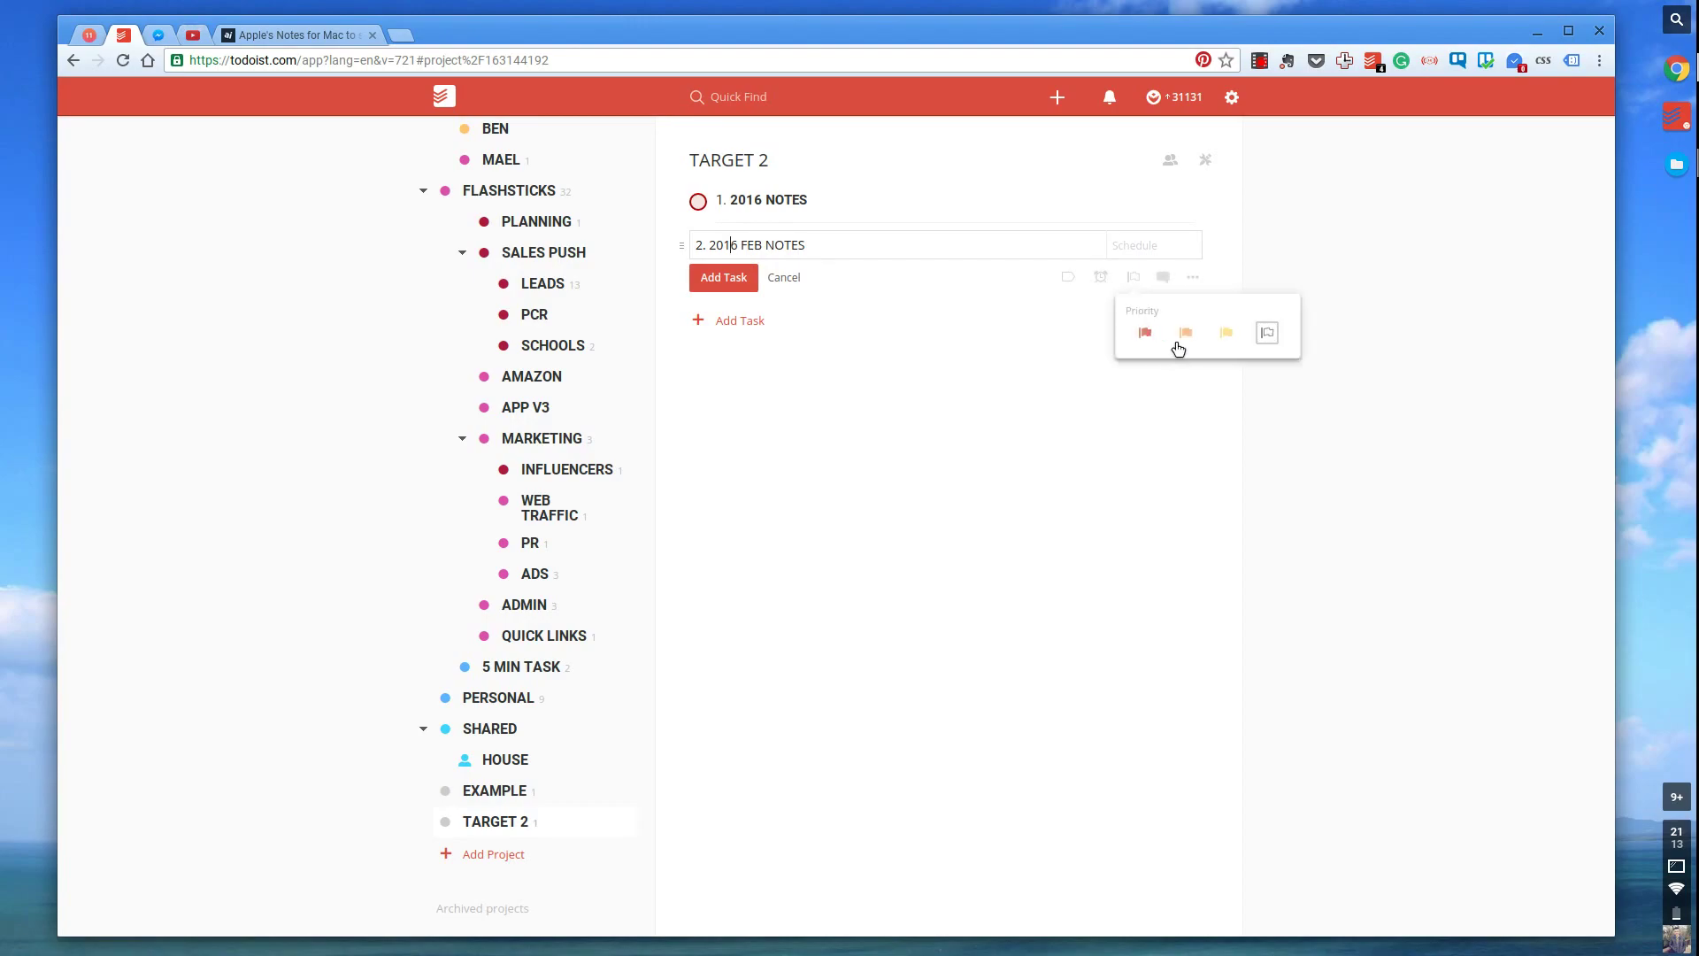
click(1185, 334)
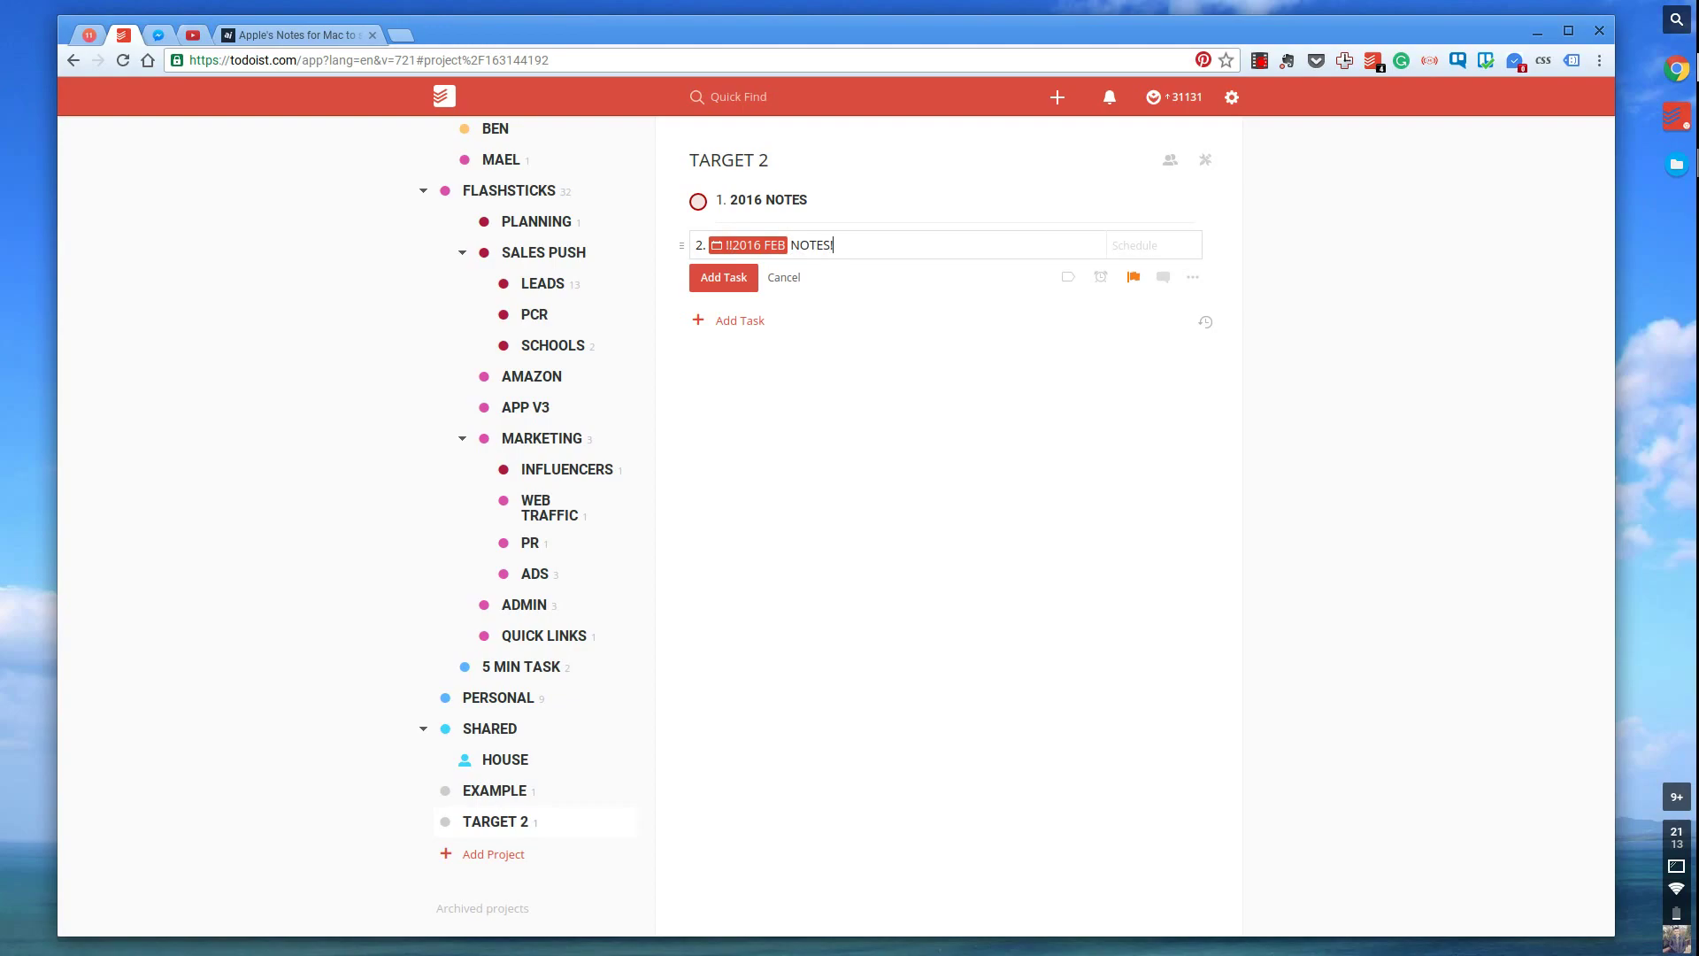
text(!)
click(775, 257)
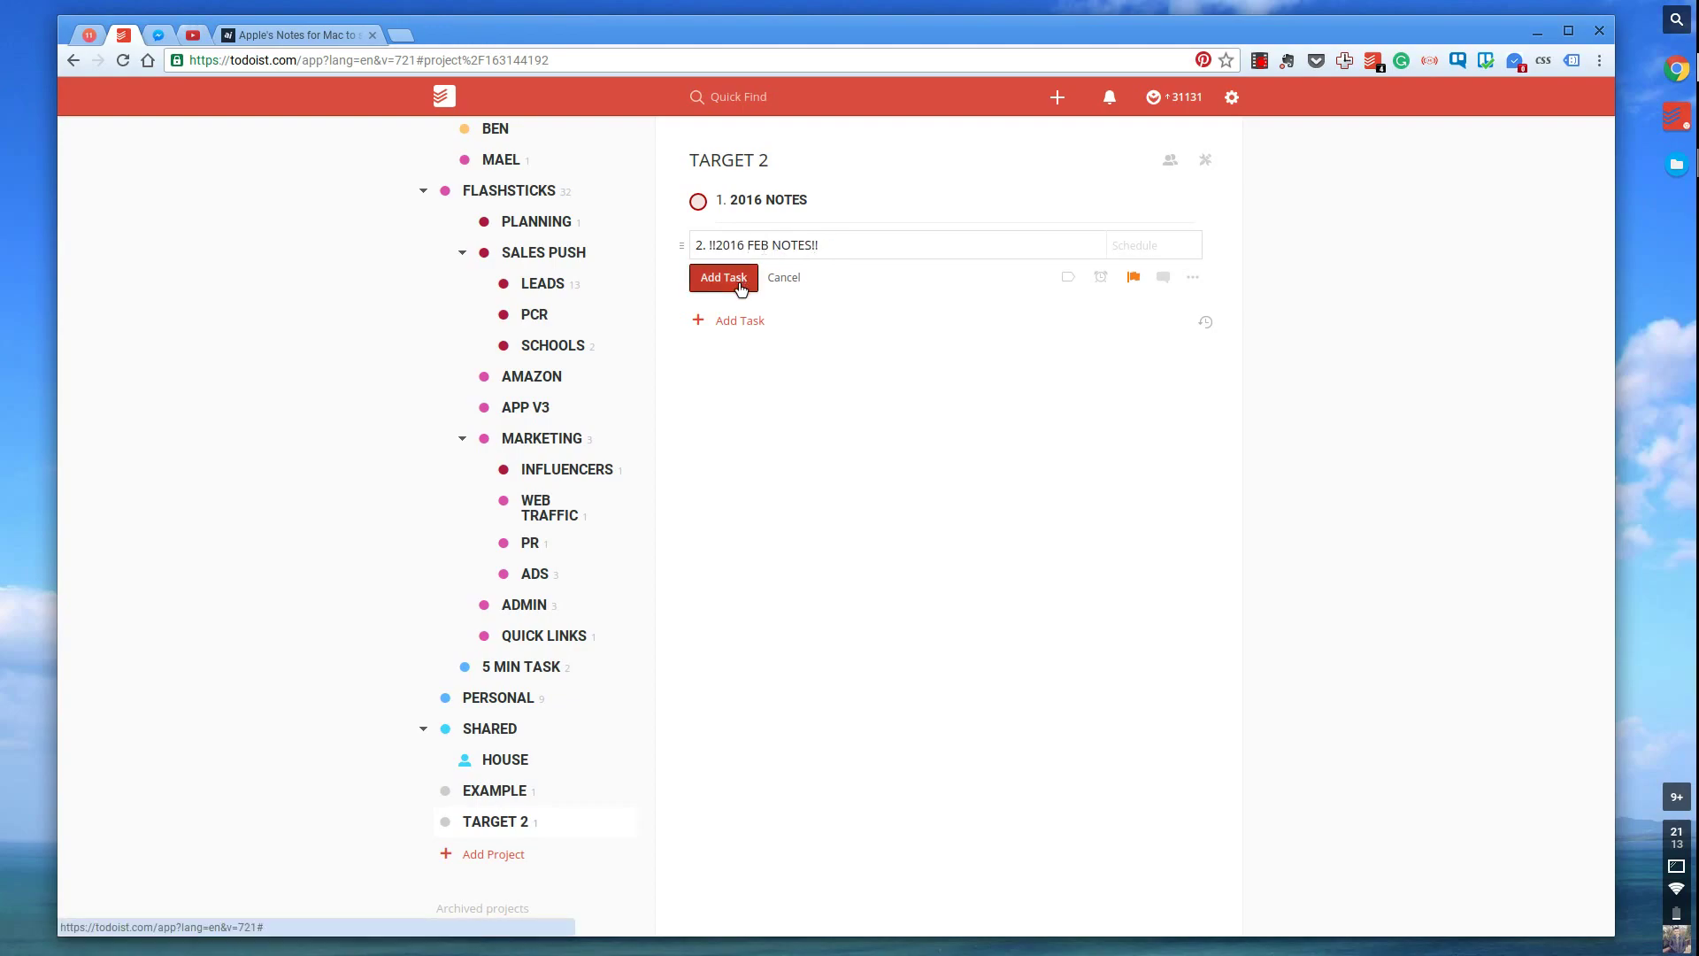
click(742, 281)
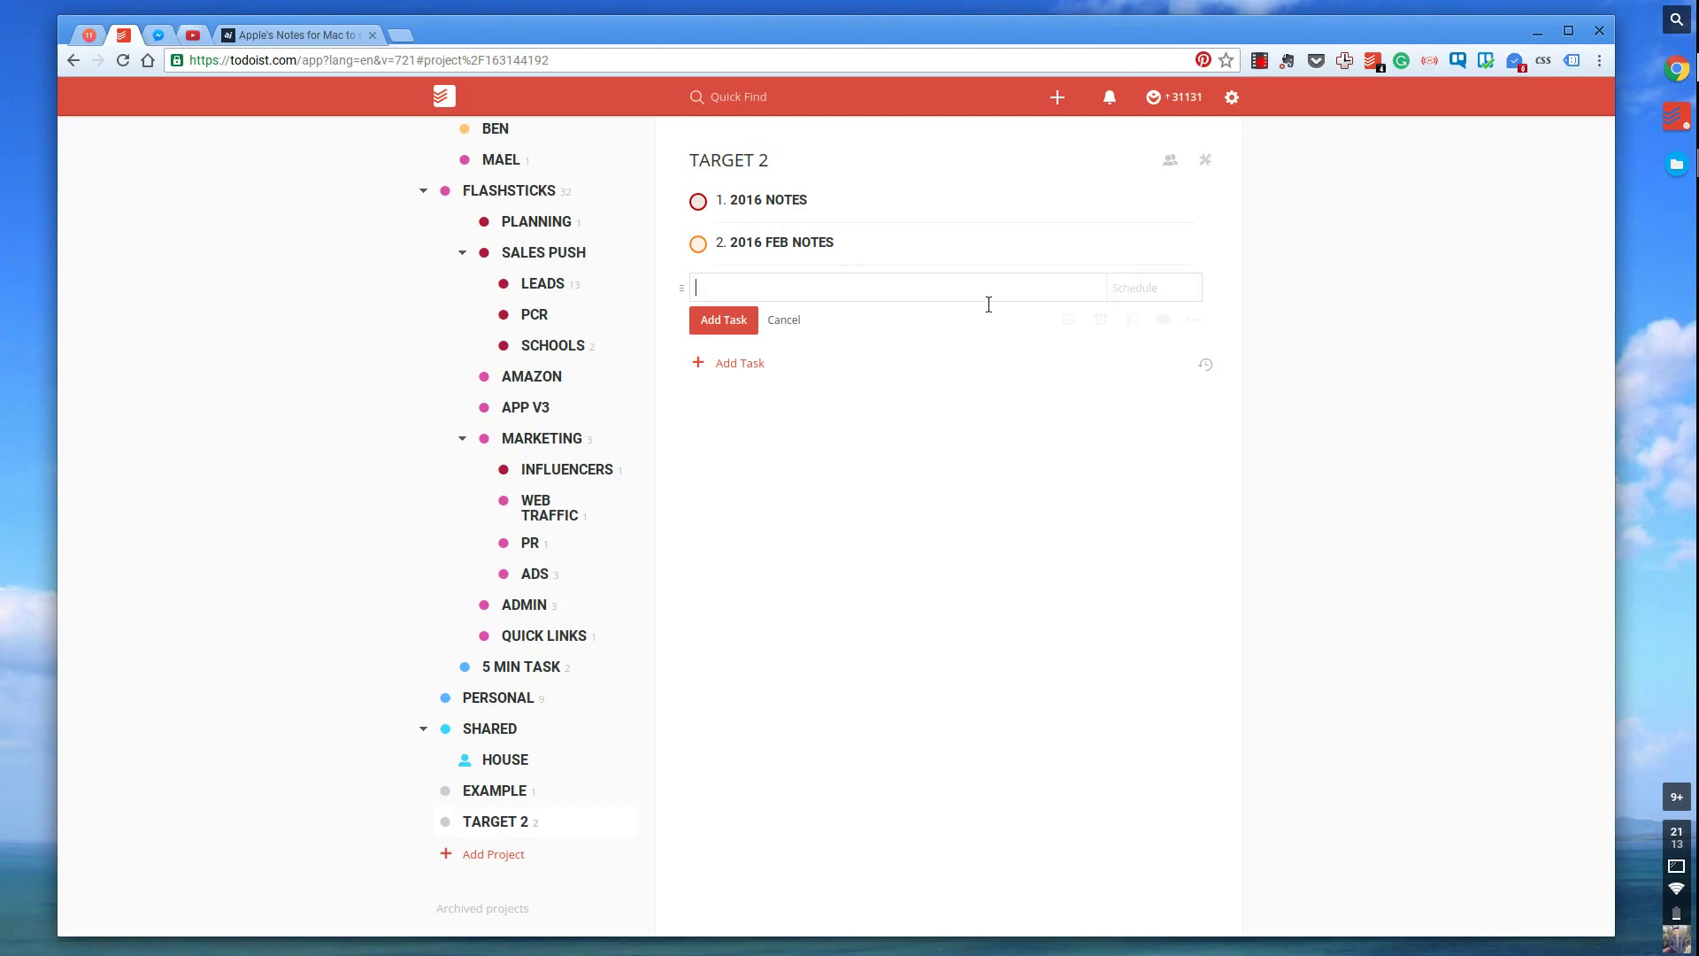
Add the task '3. 2016 FEB WEEK 2 NOTES' at priority 3, without date parsing
text(3. FEW)
key(BackSpace)
key(BackSpace)
key(BackSpace)
text(2016 FEB WEEK 2)
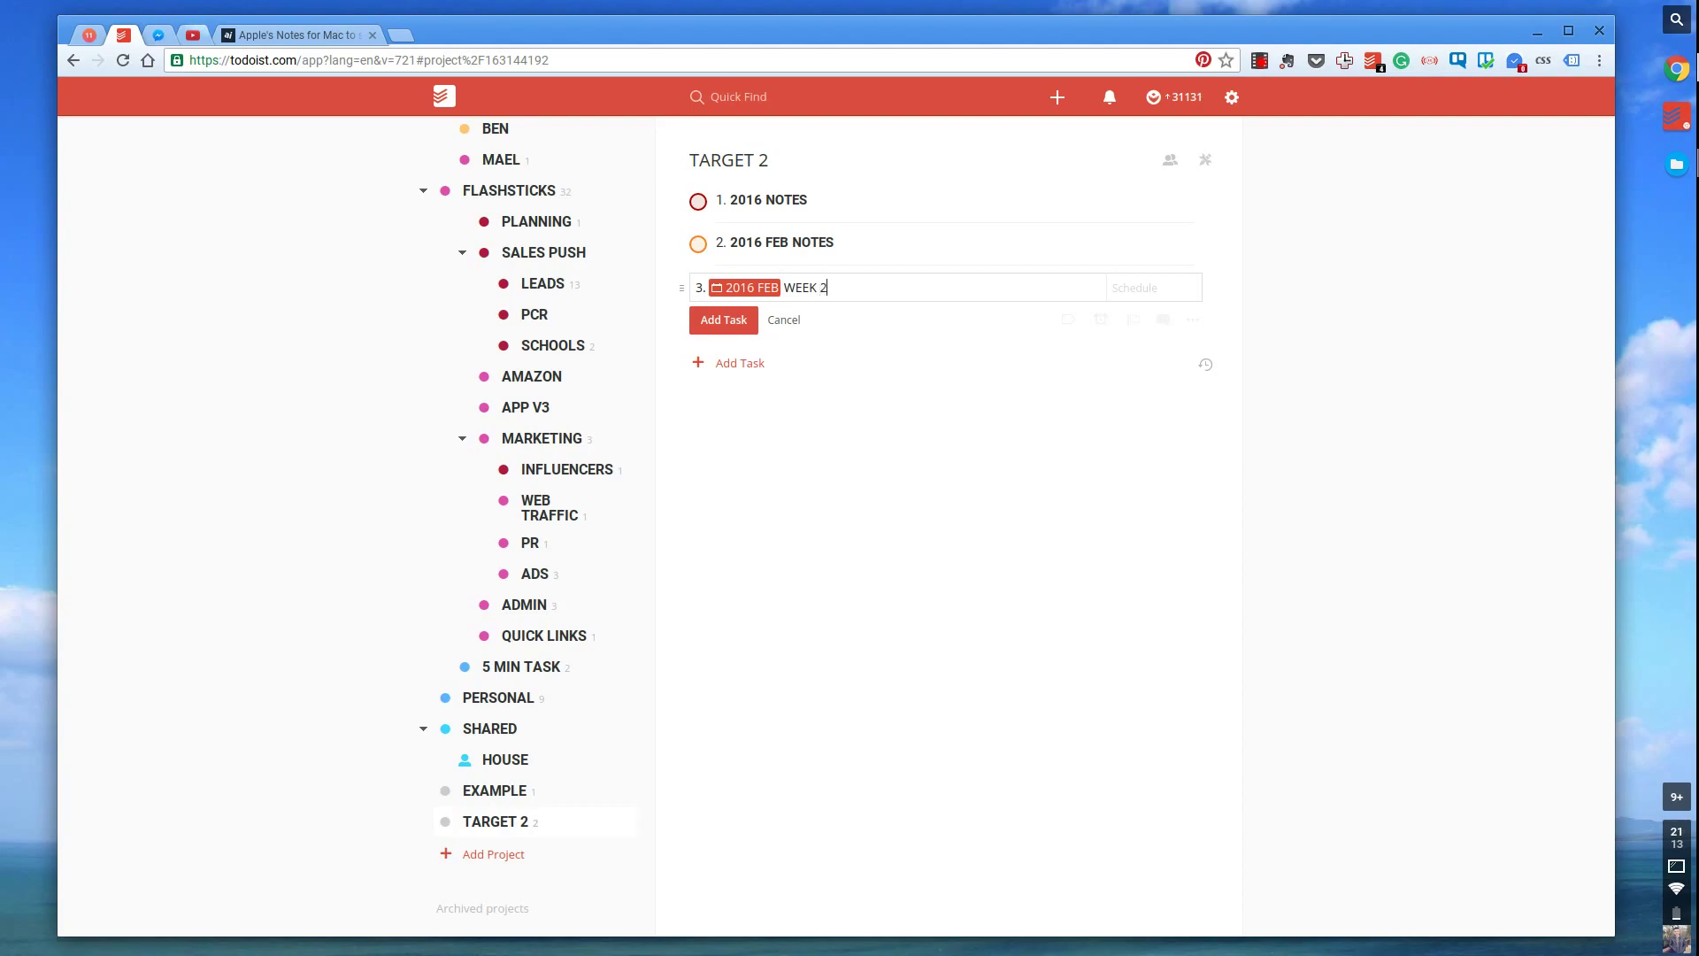
text( NOTES)
click(720, 294)
text(!")
key(BackSpace)
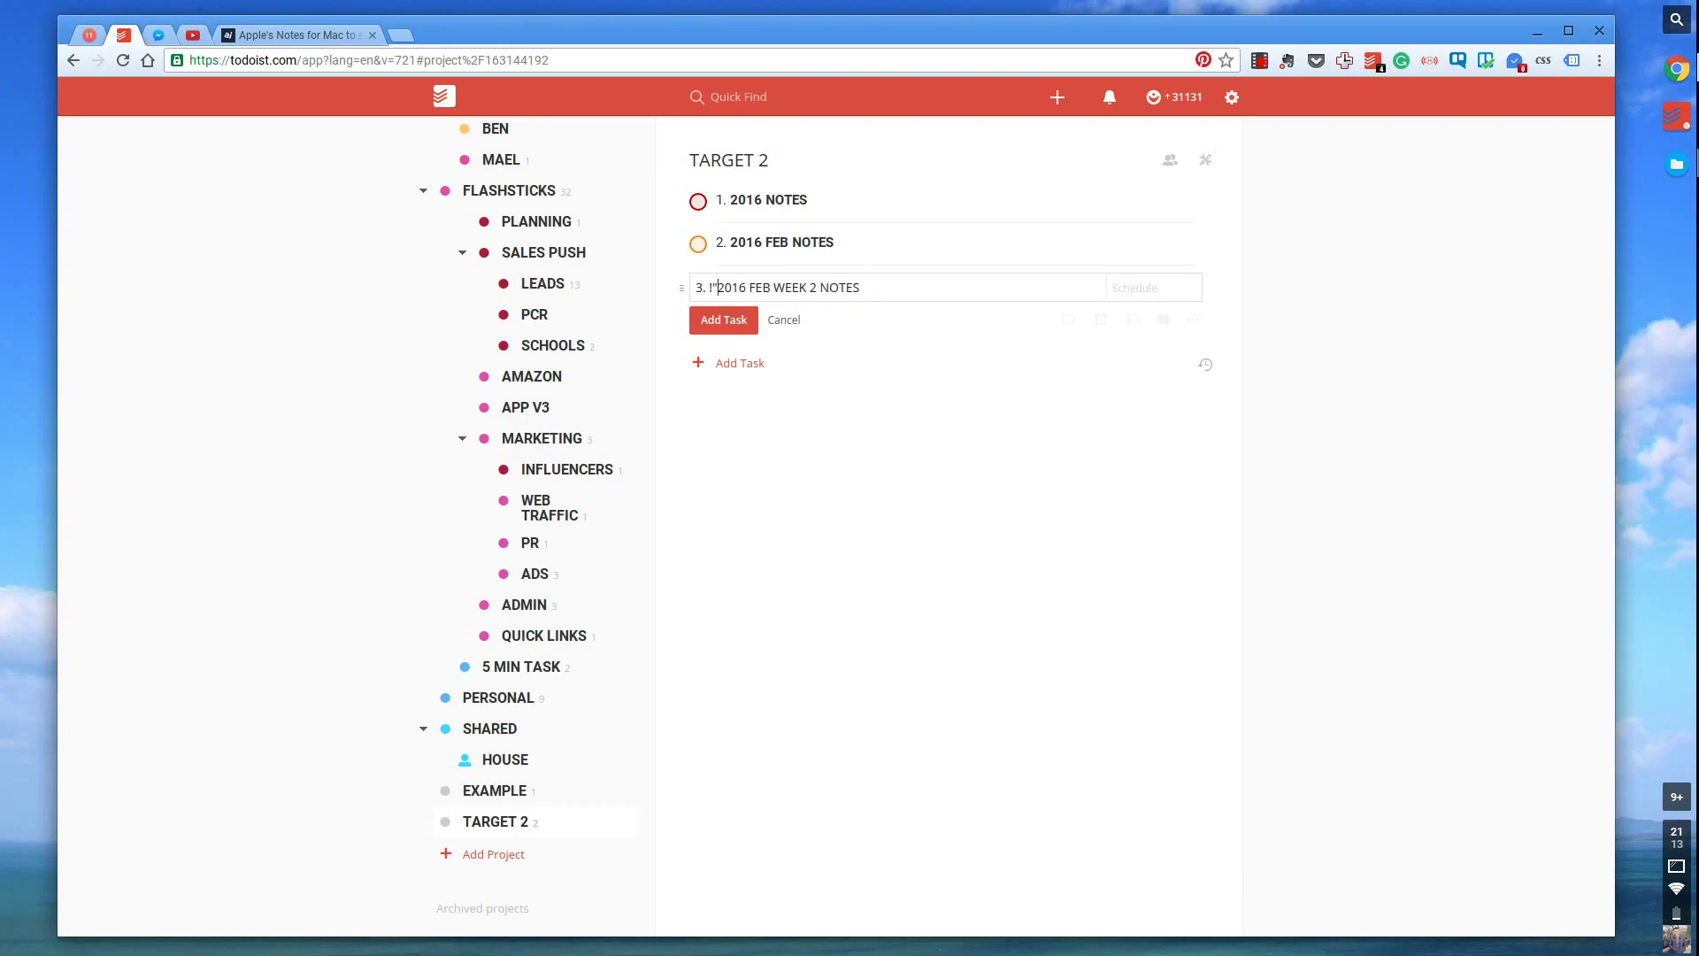
click(800, 299)
text(!)
click(1133, 319)
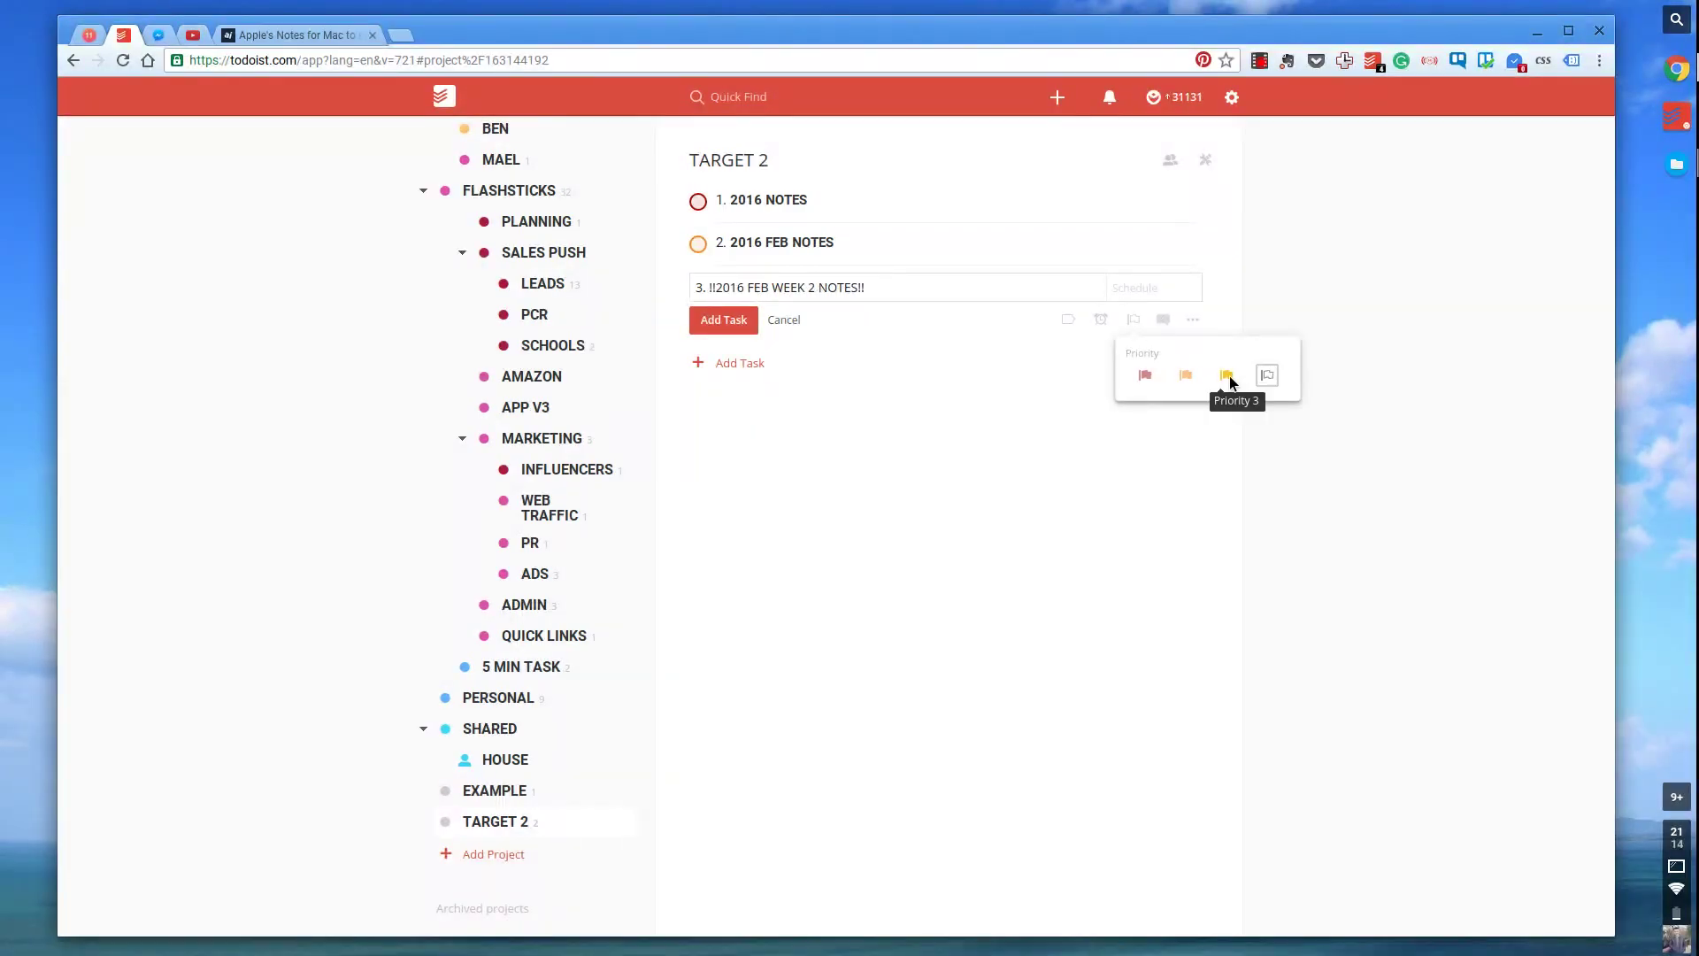
click(1229, 377)
click(752, 329)
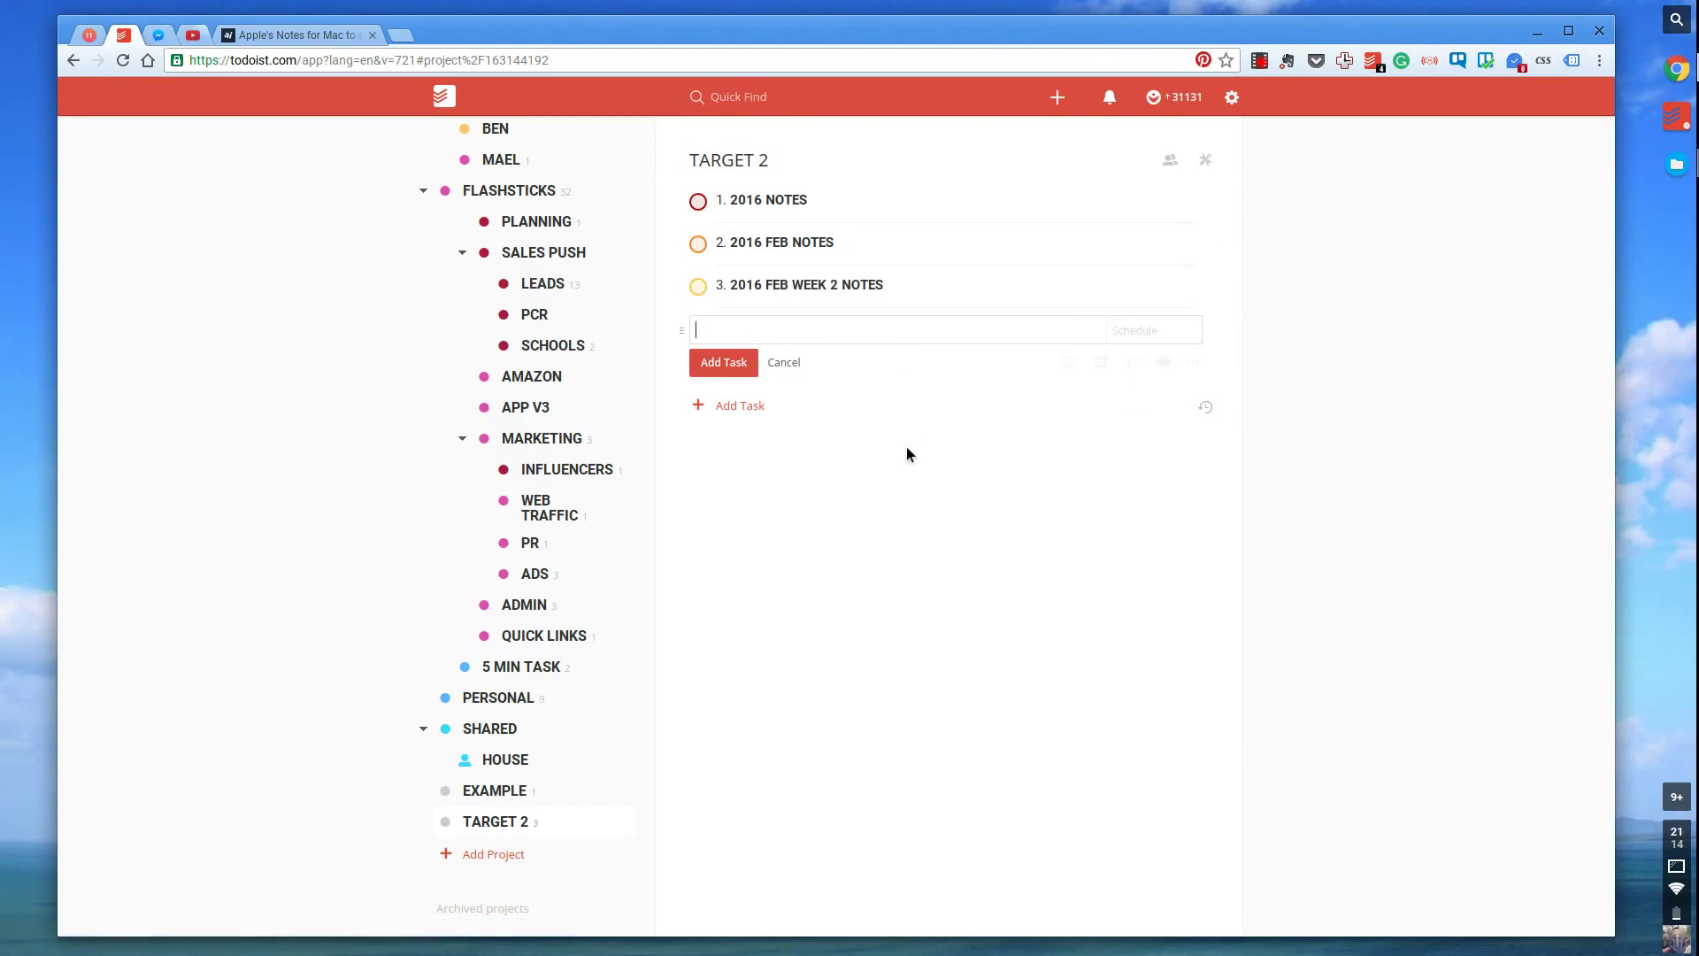
click(787, 363)
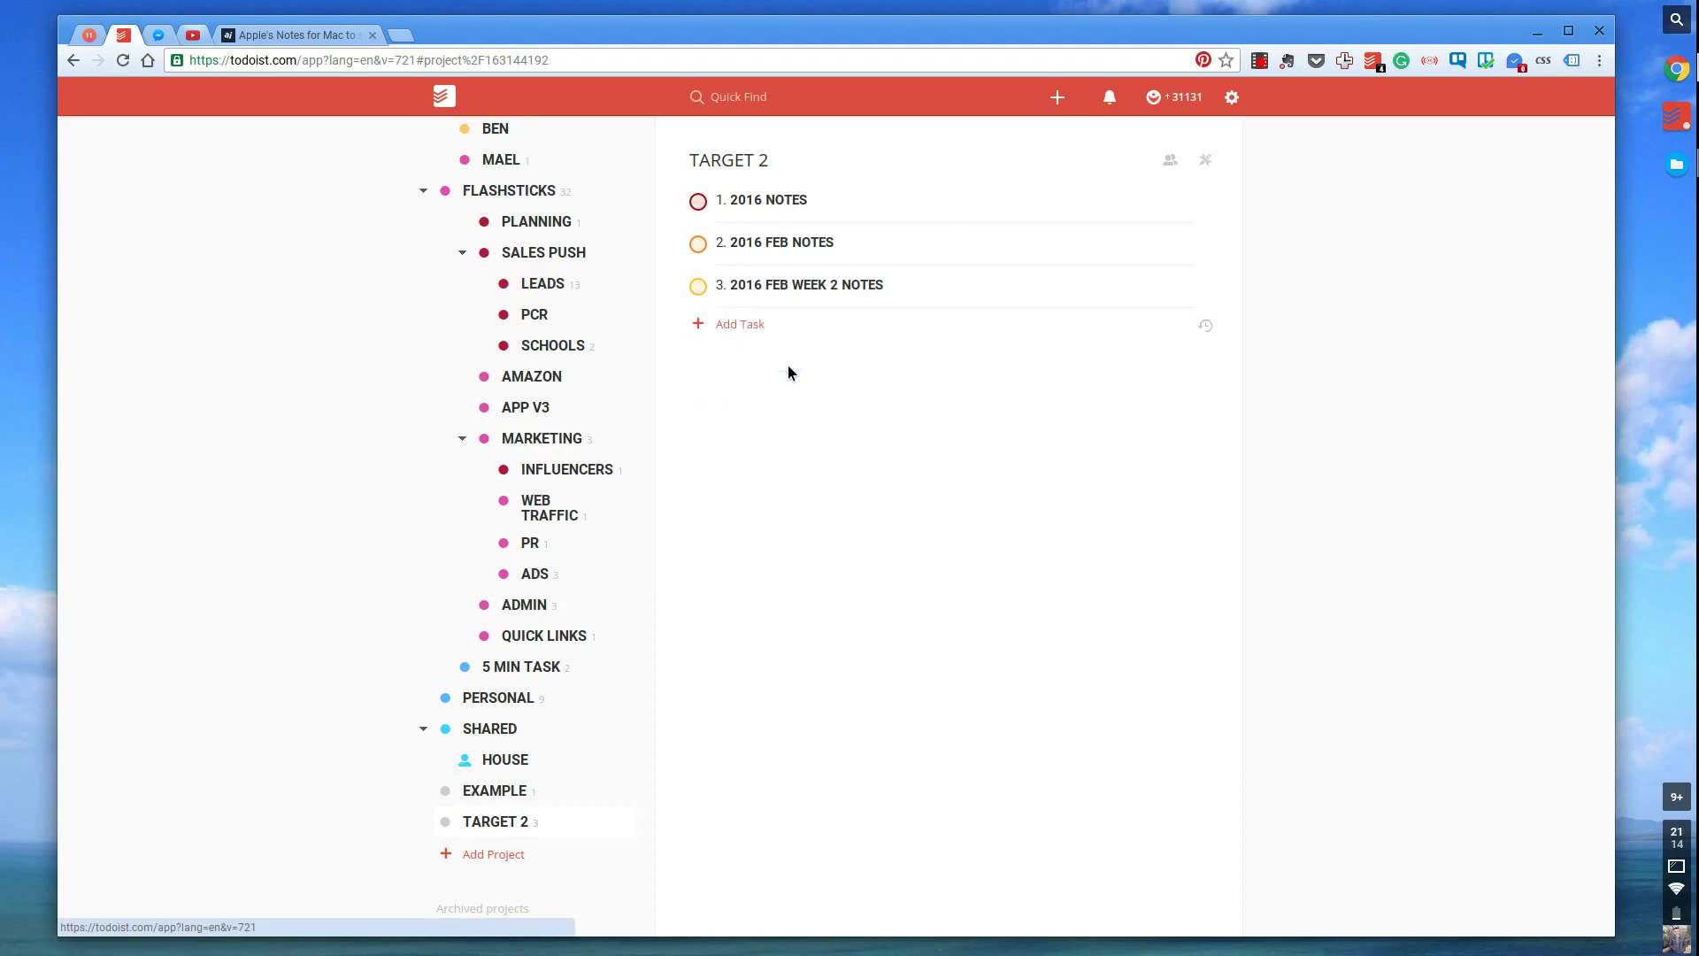
click(903, 211)
text(@tagr)
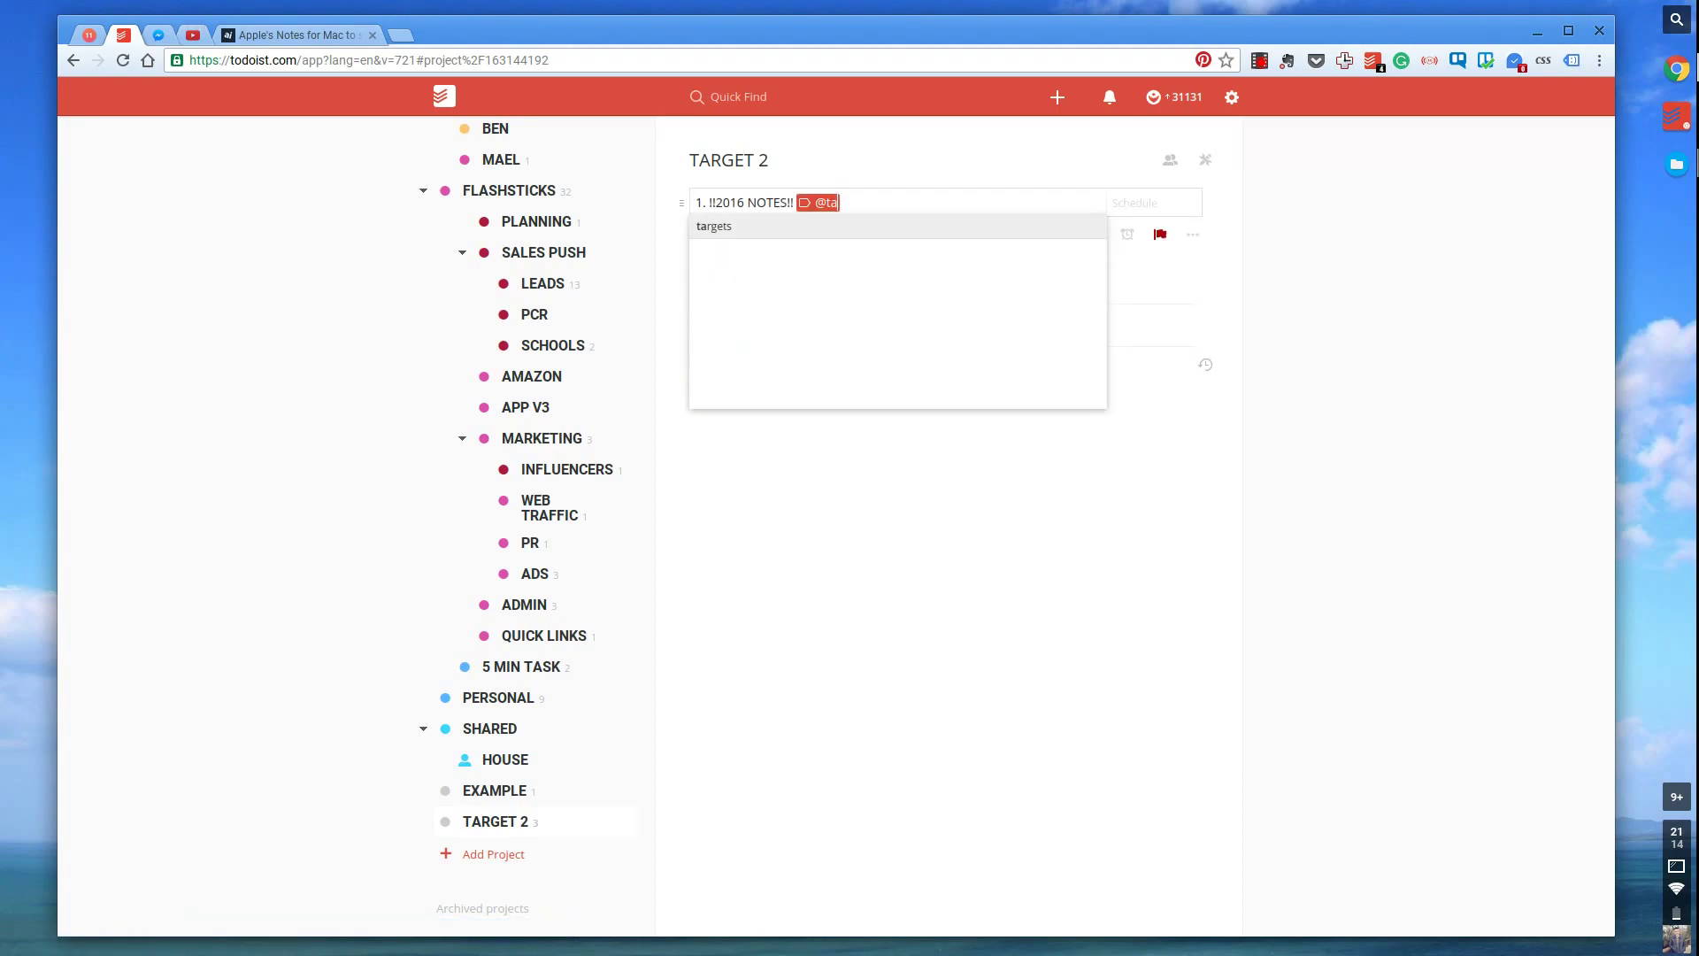
key(BackSpace)
key(BackSpace)
text(rgets2)
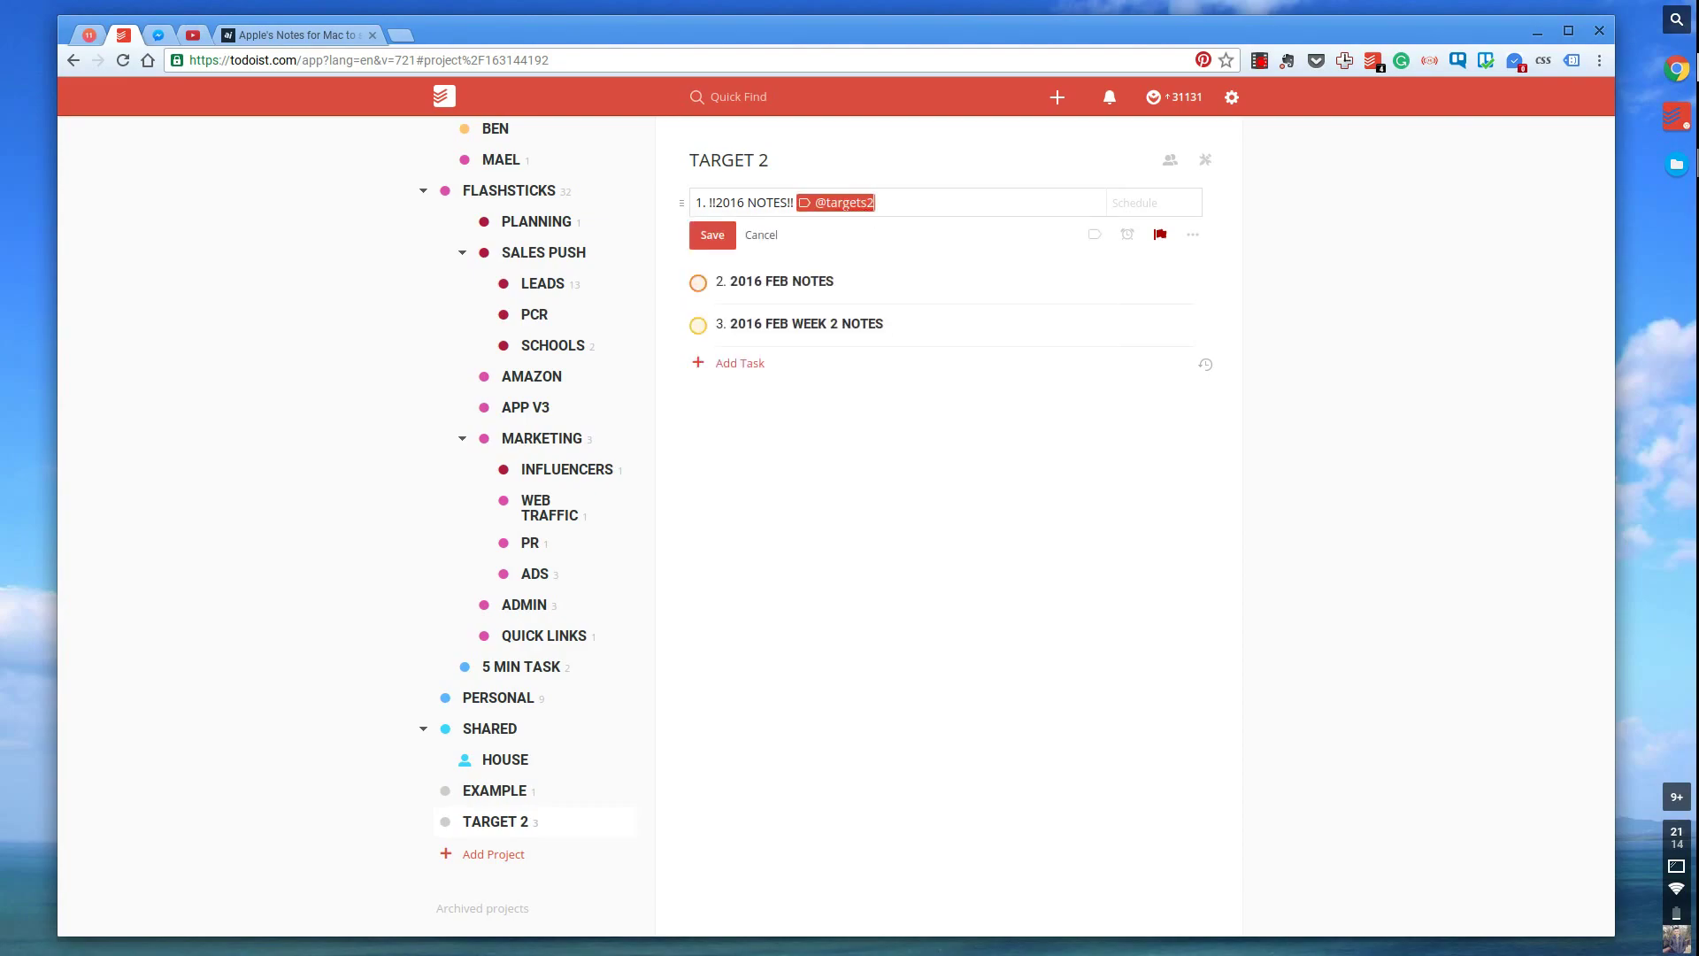
key(Return)
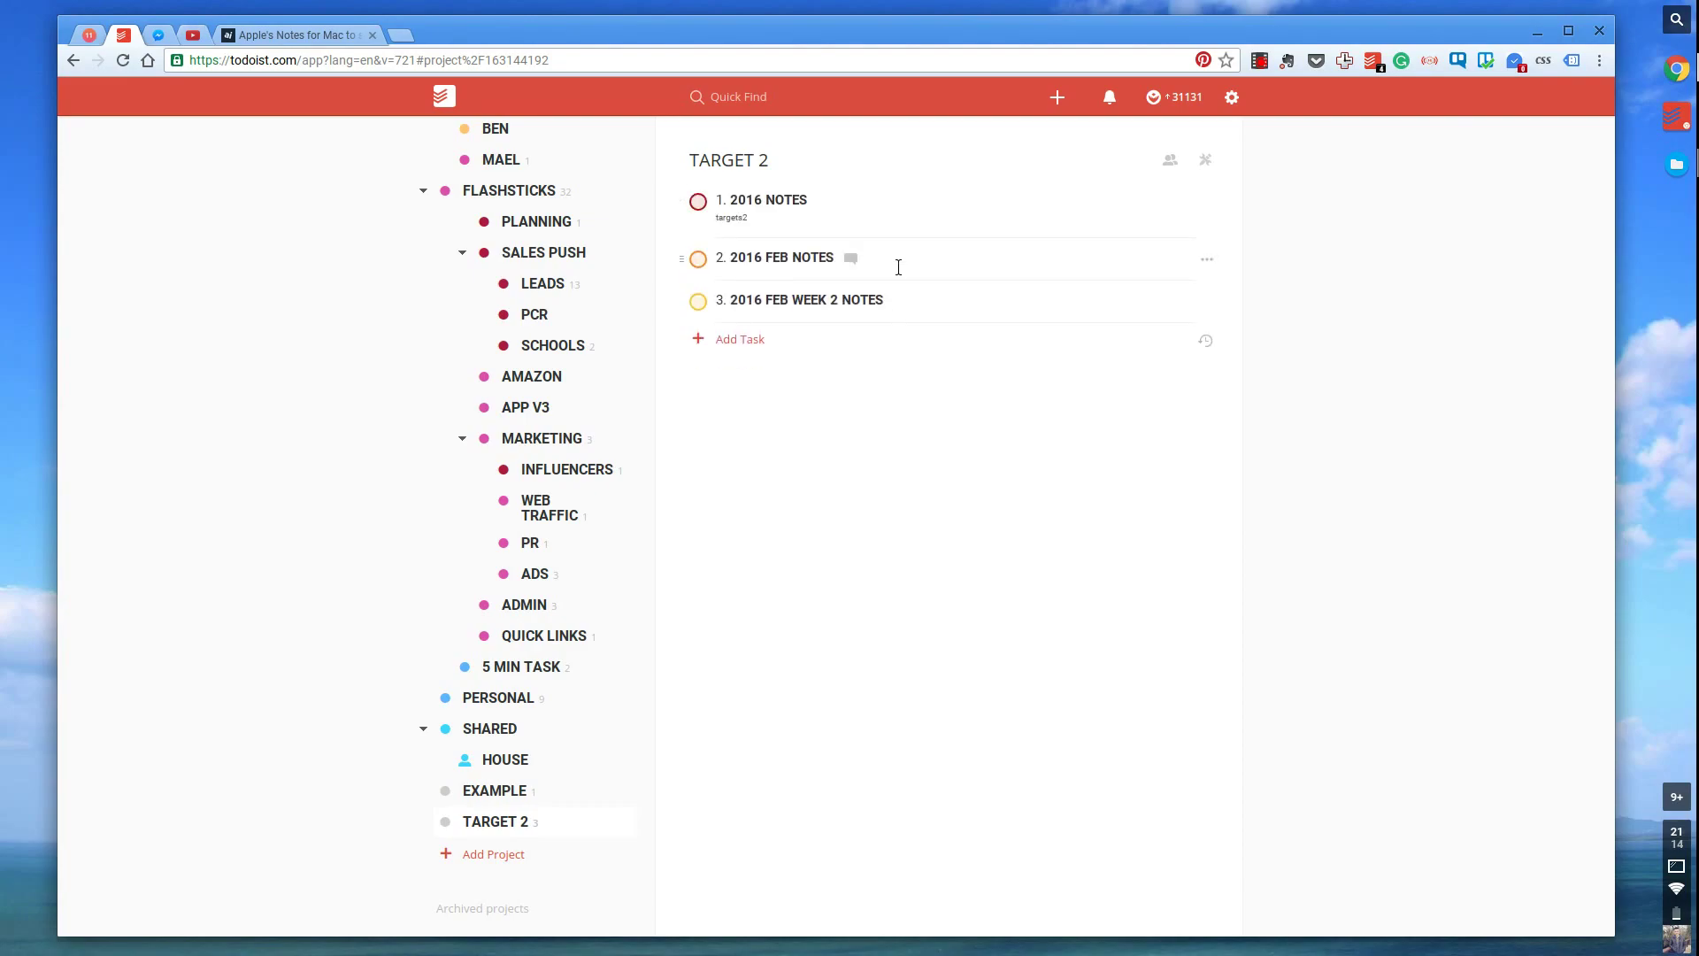
click(902, 271)
text(@ta)
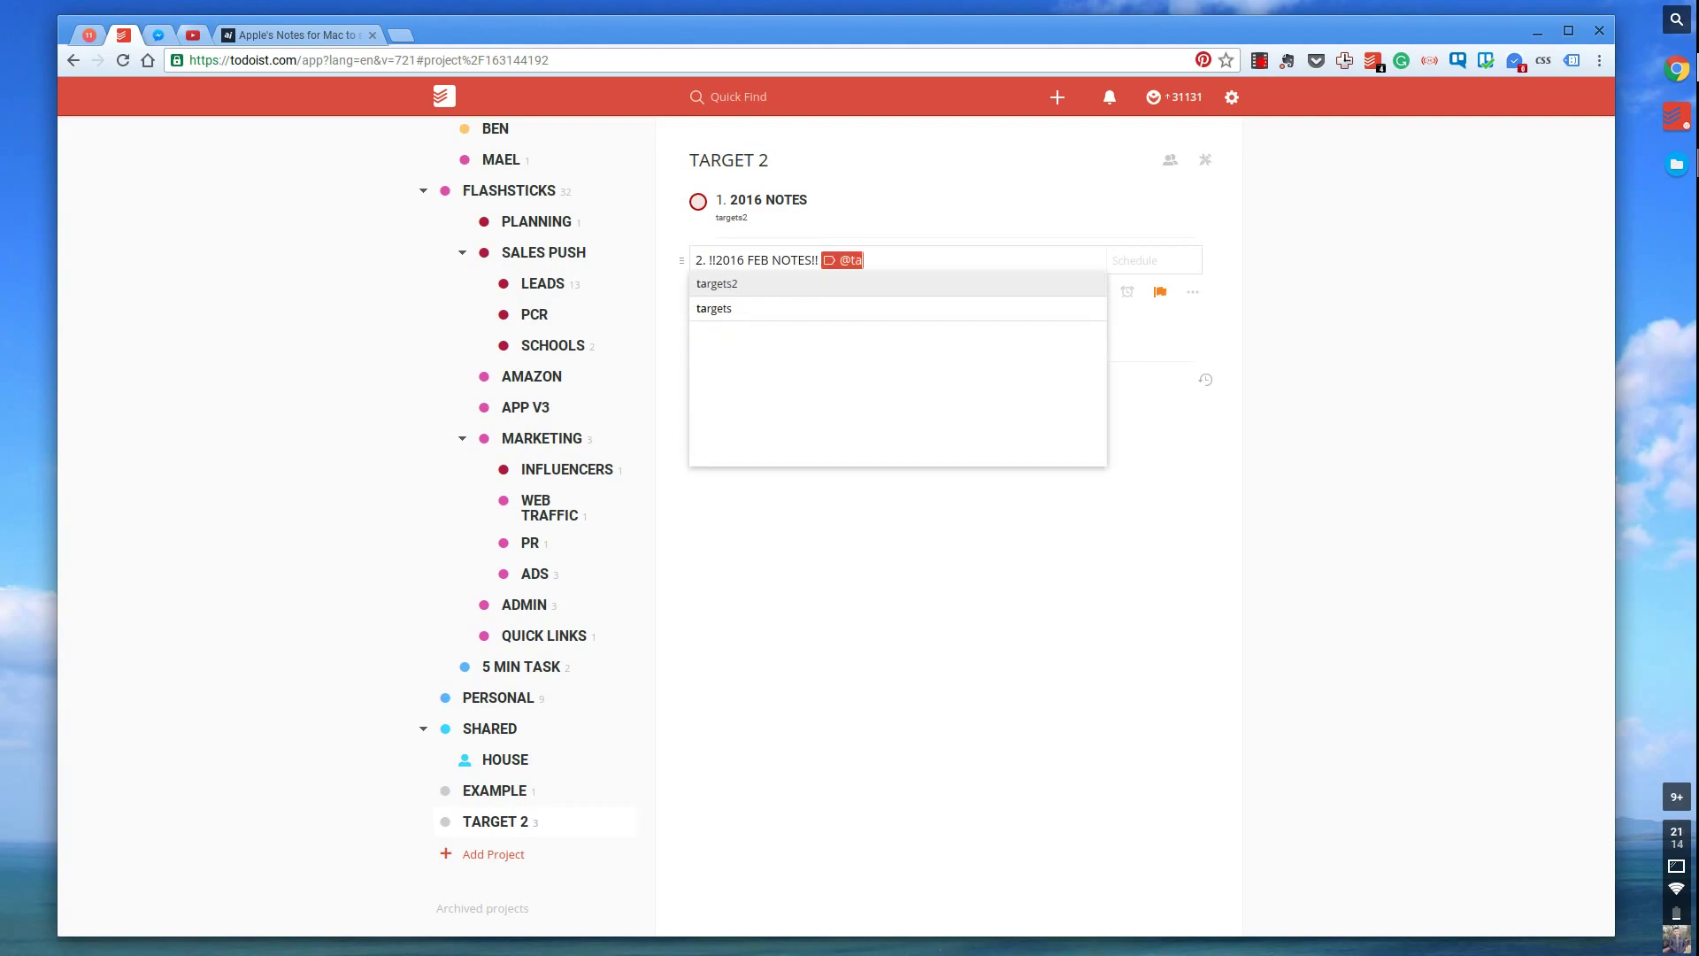
text(rgets2)
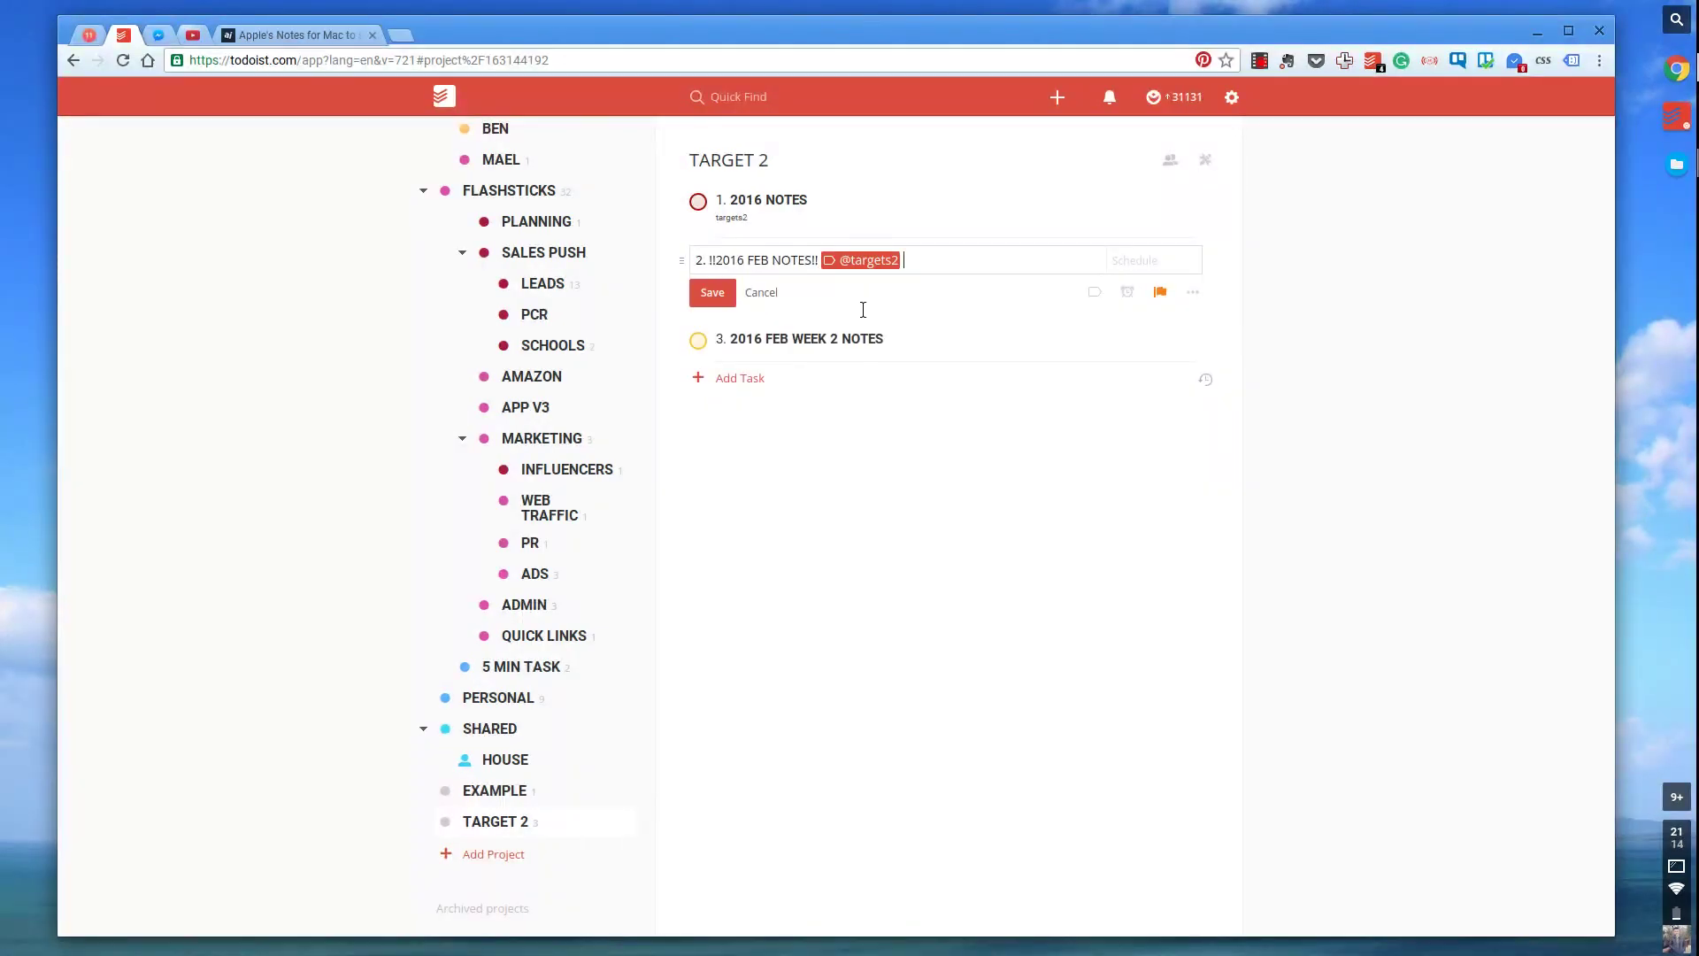
key(Return)
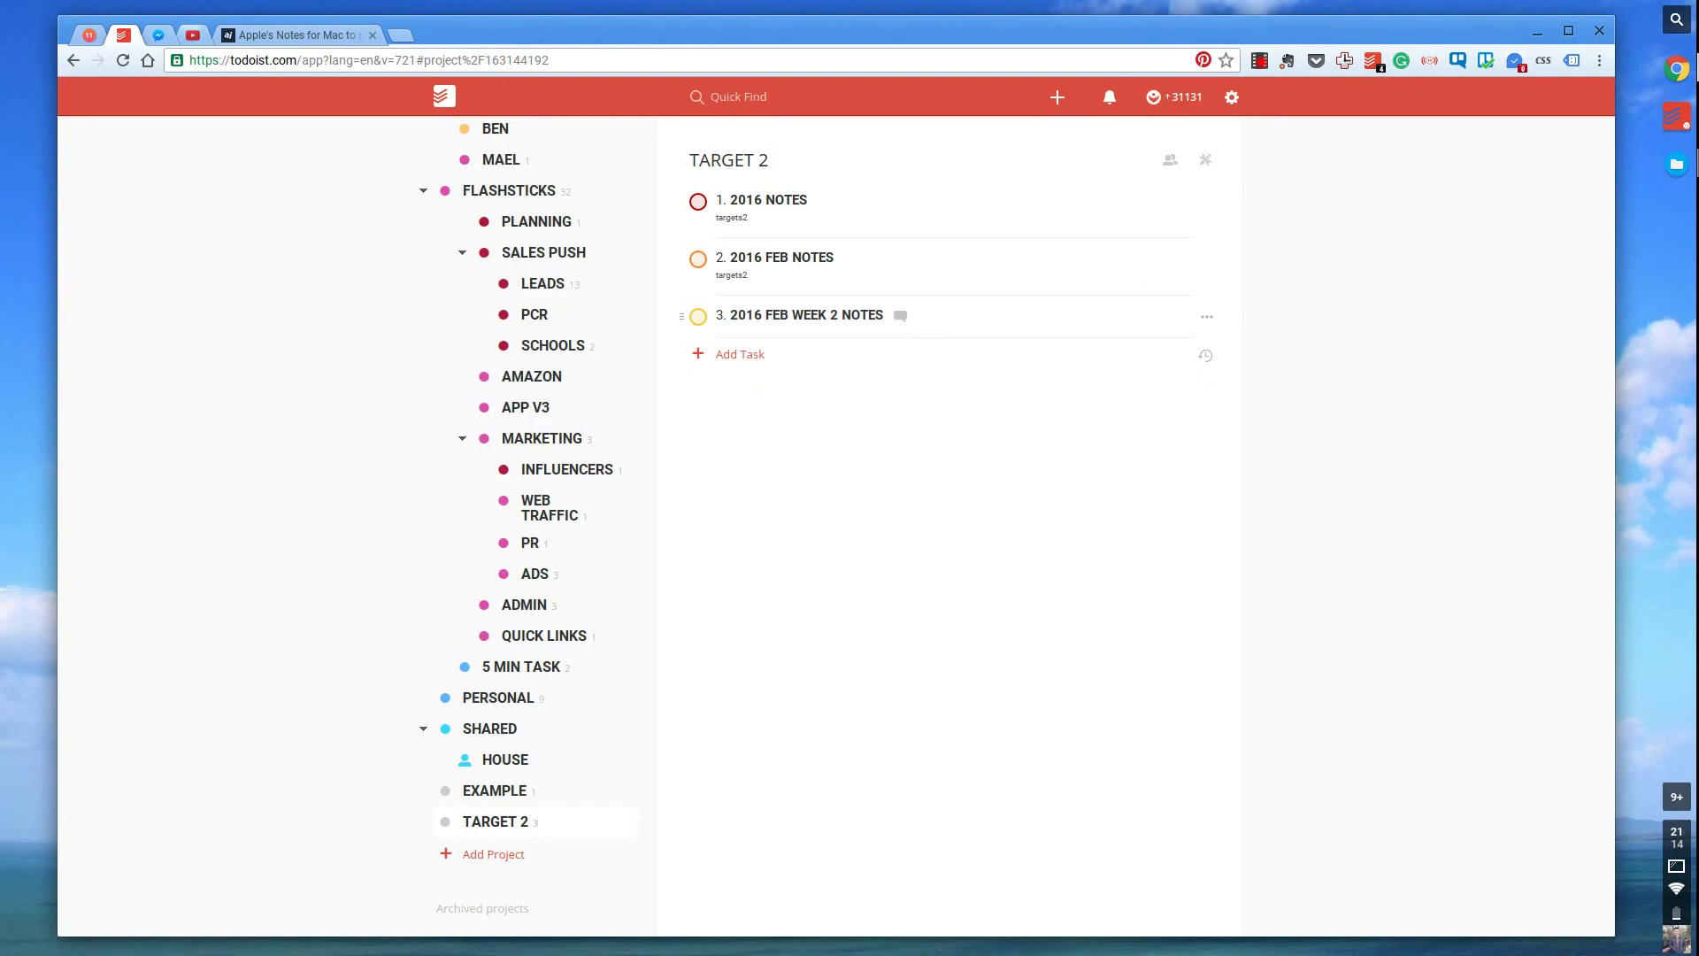
click(797, 315)
text(@)
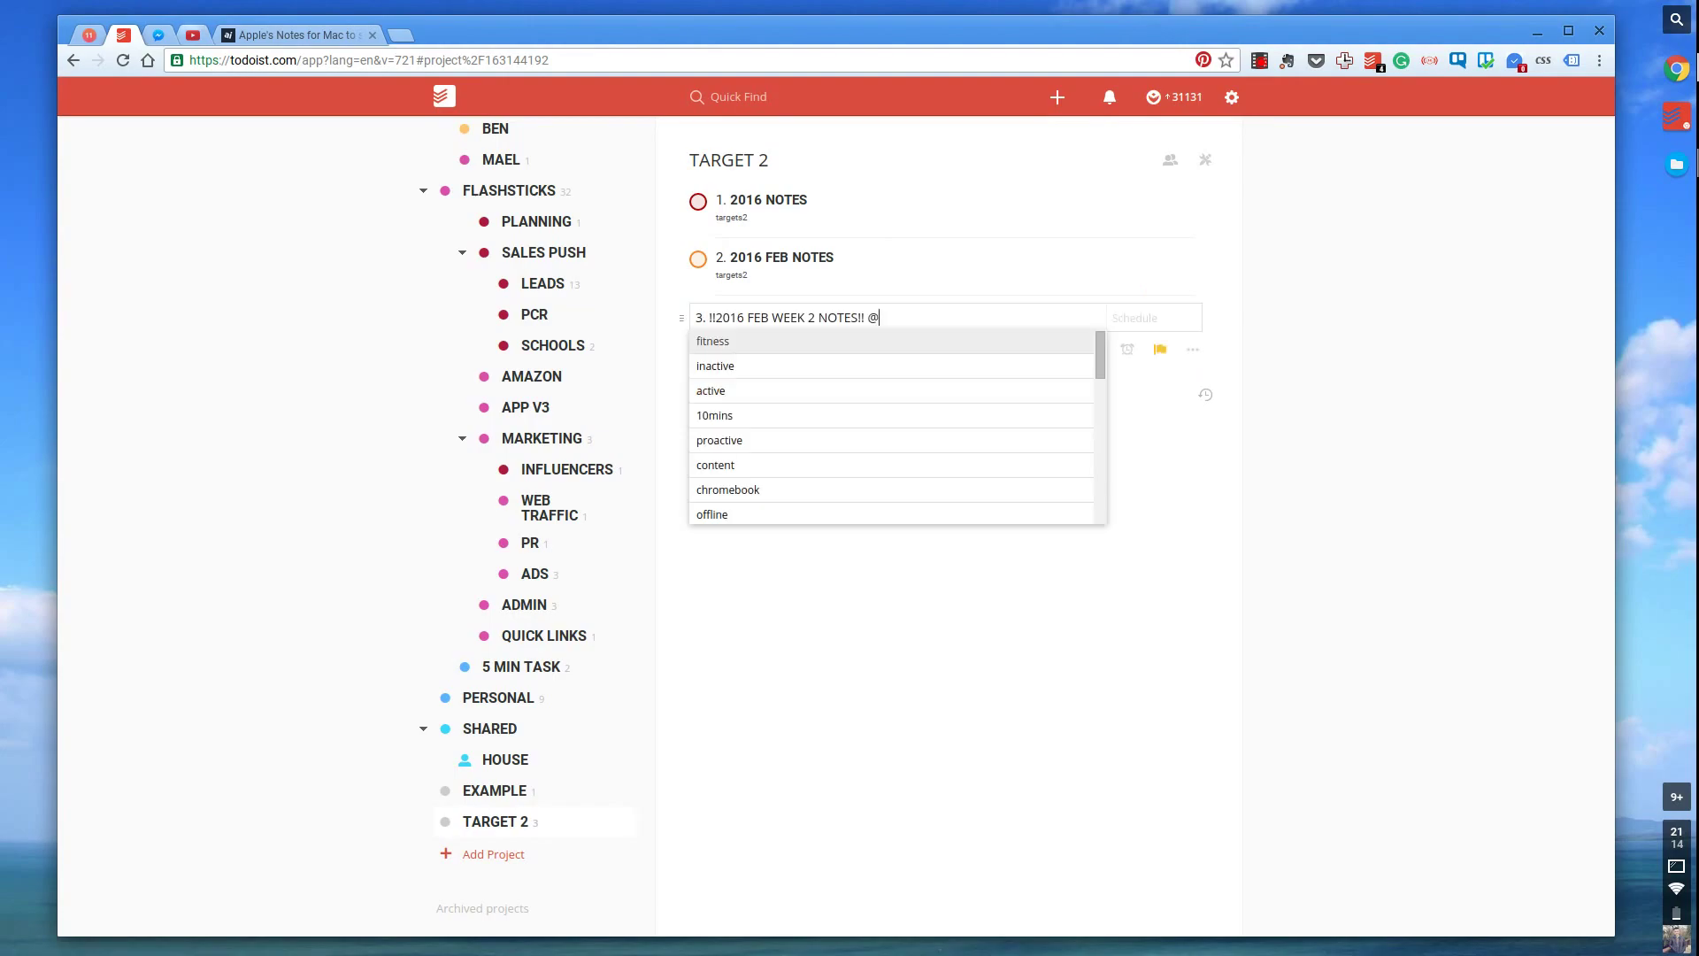
text(targets)
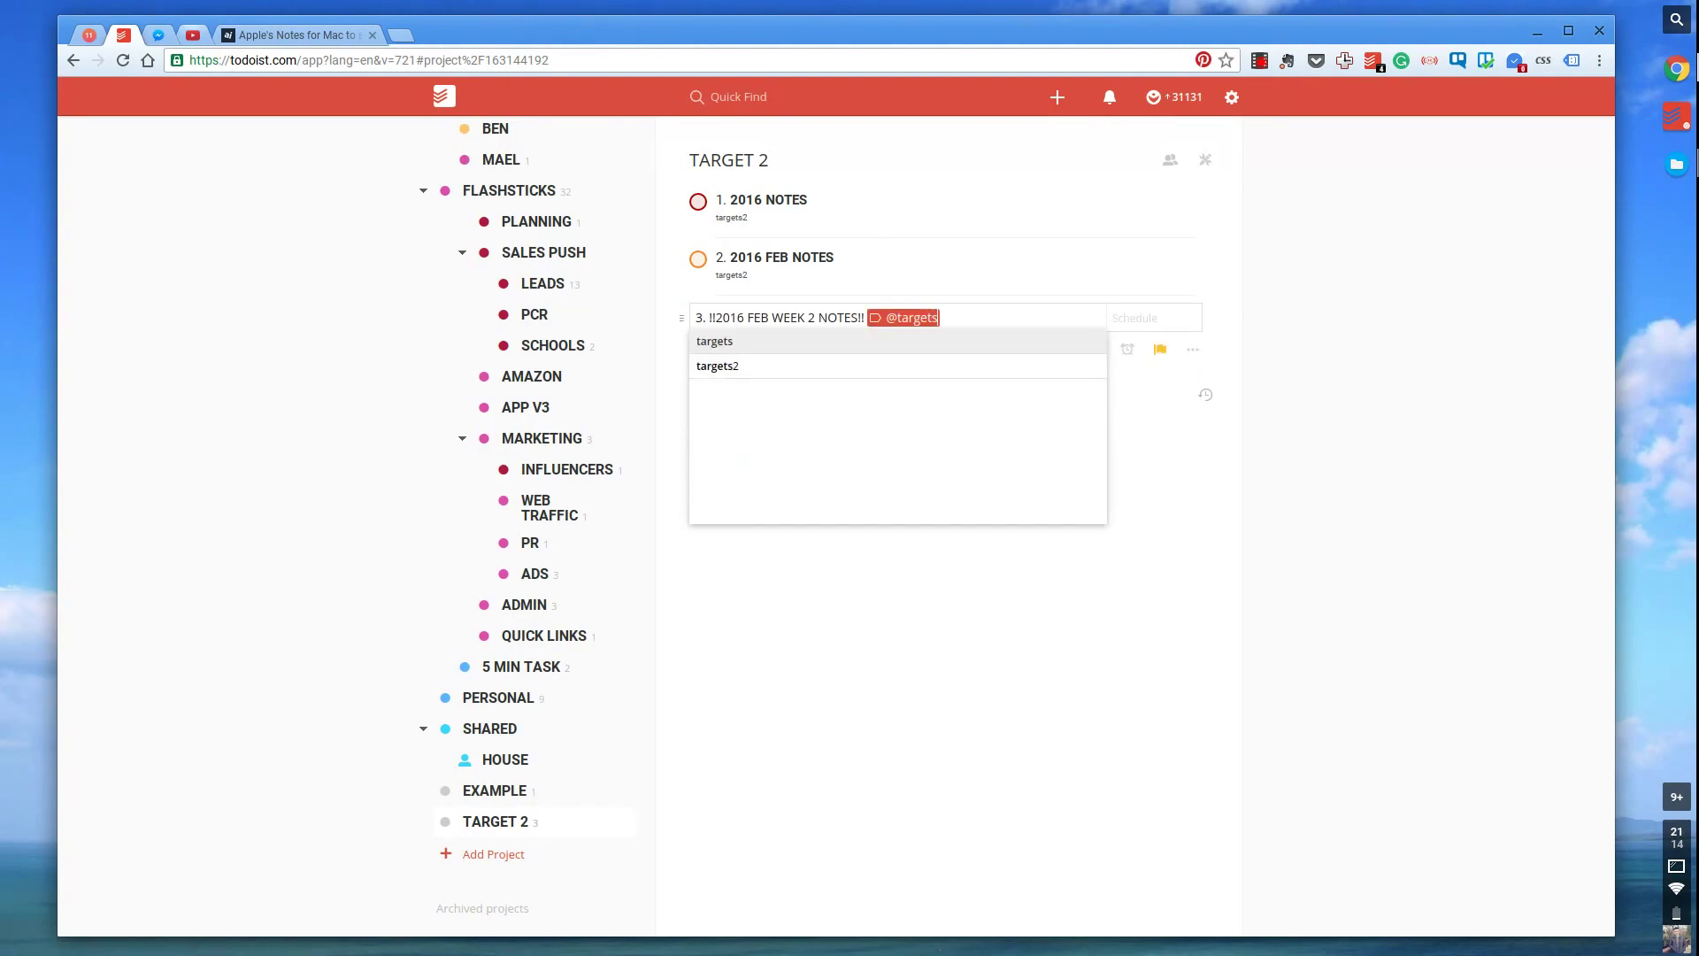
text(2)
key(Return)
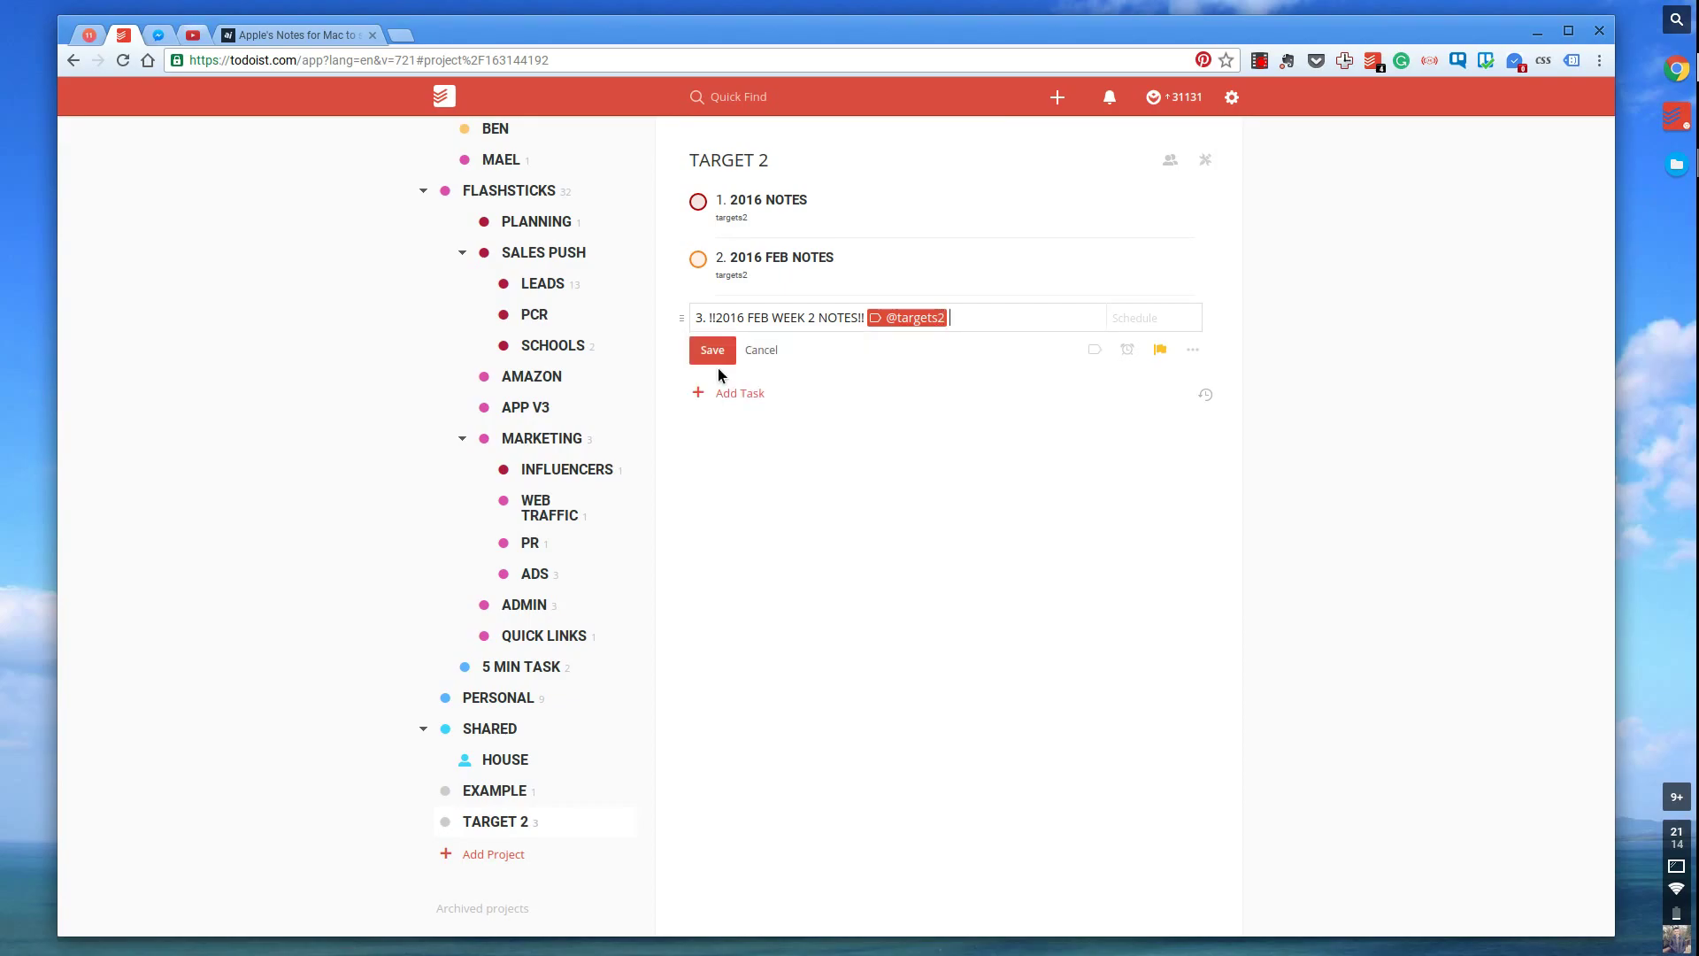
click(711, 359)
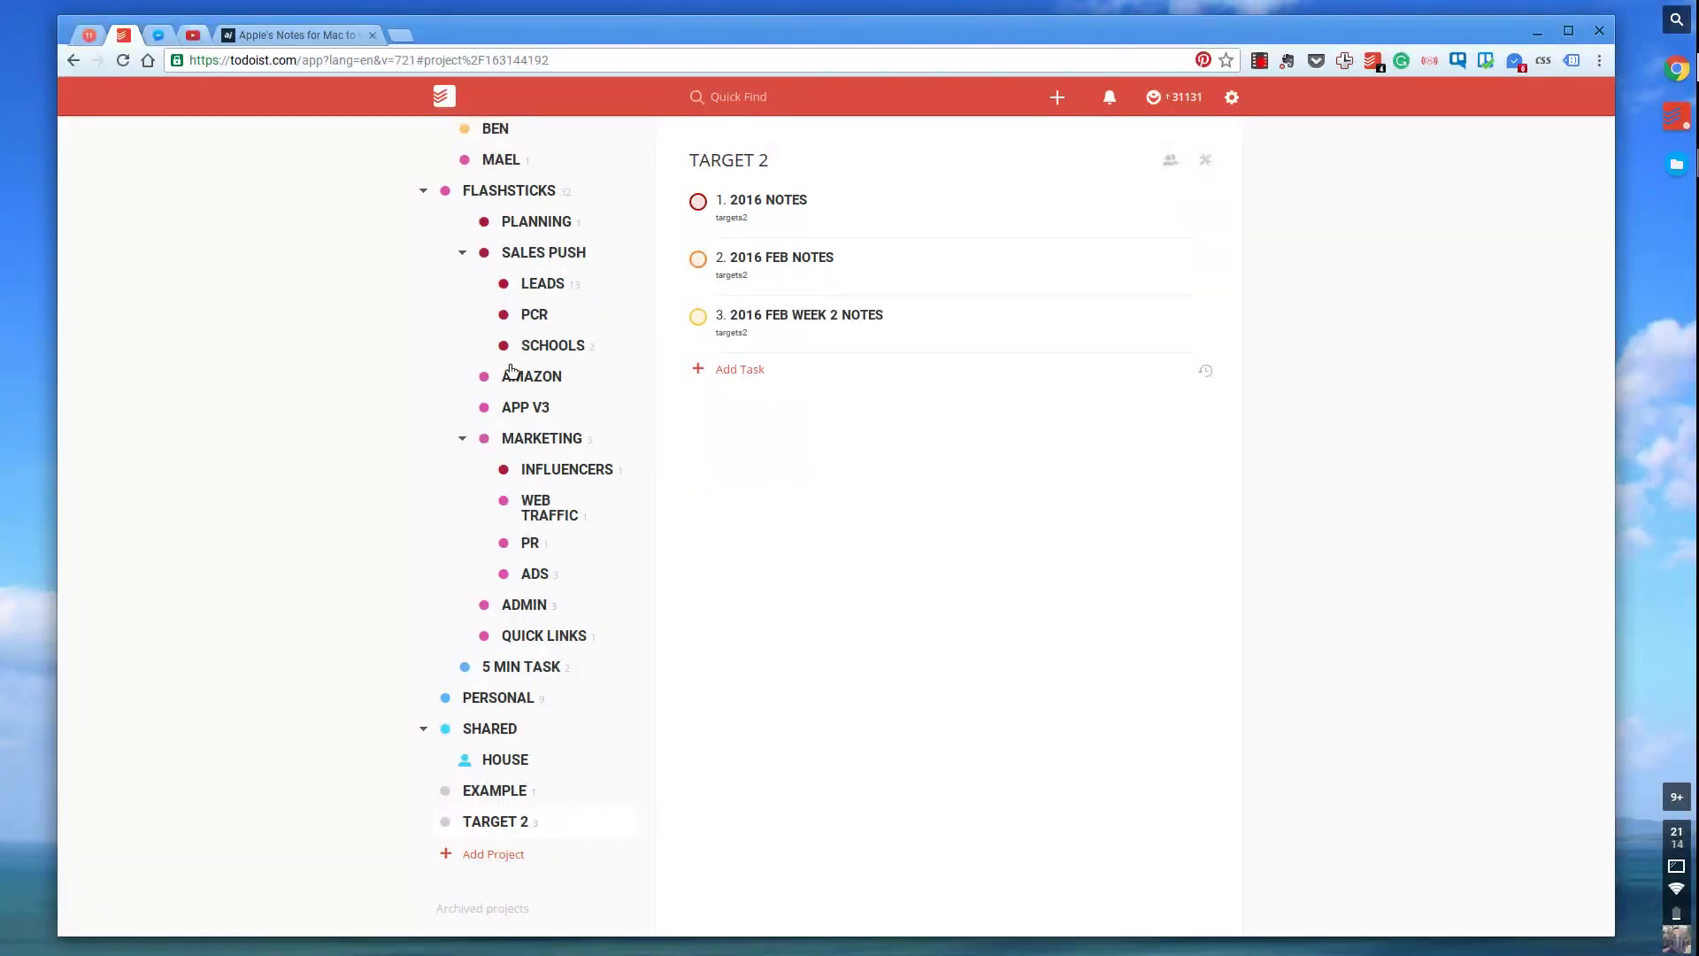
scroll(512, 370, up, 5)
click(602, 280)
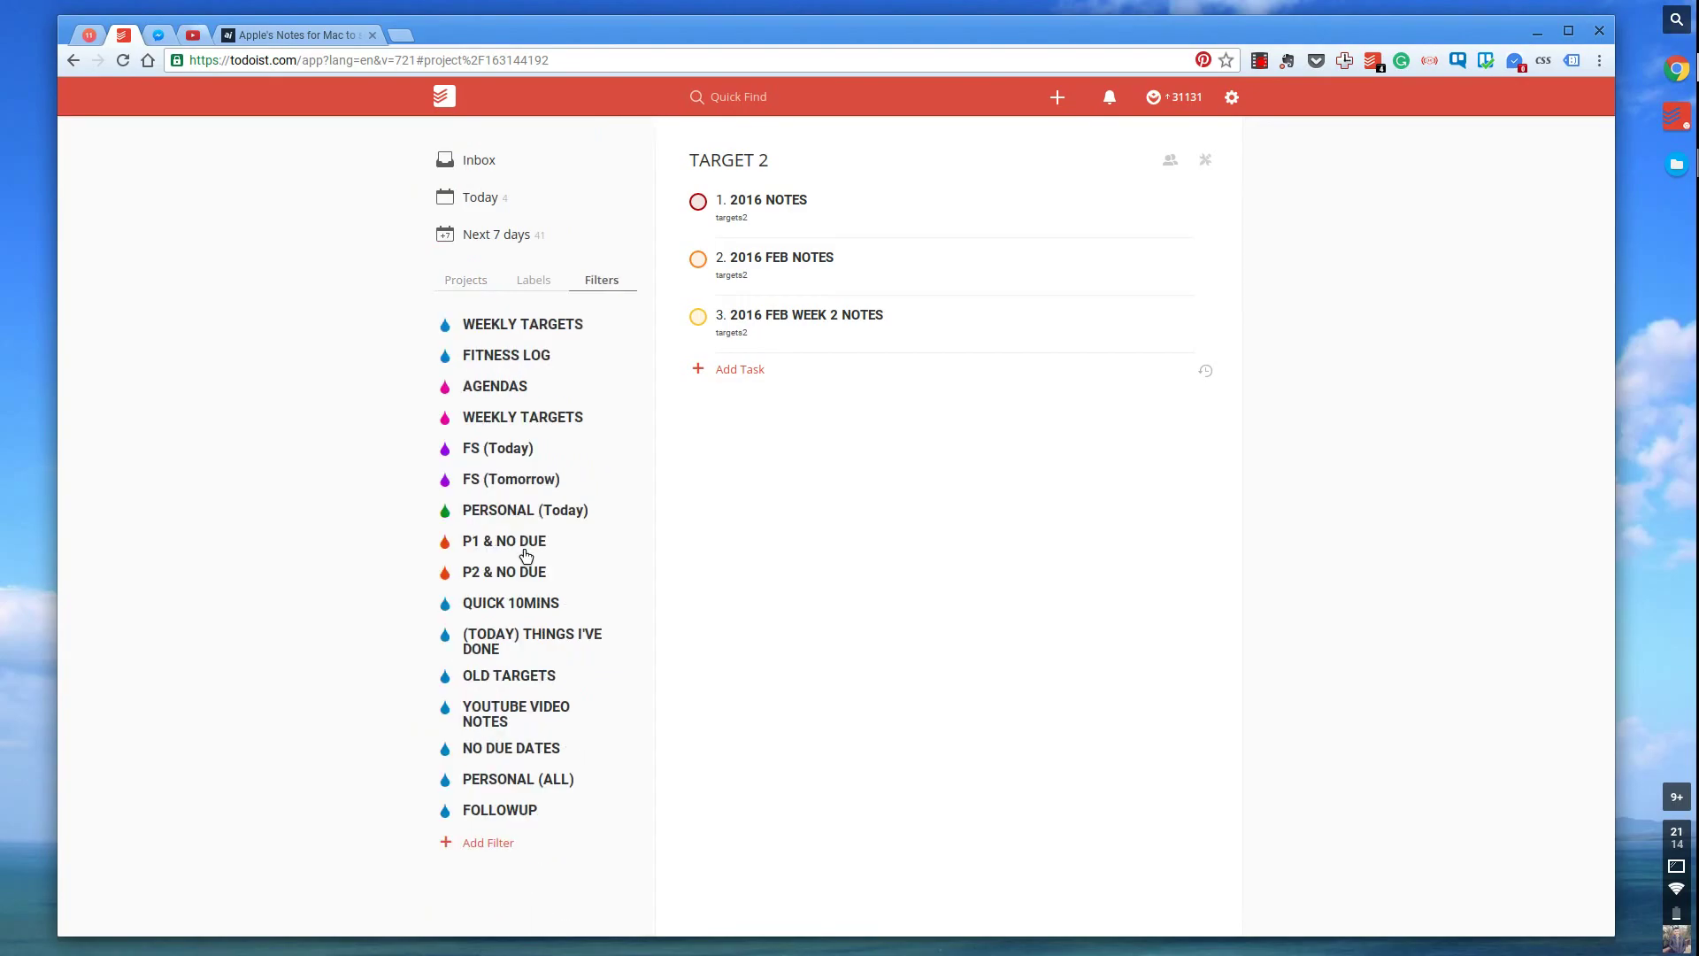
click(532, 427)
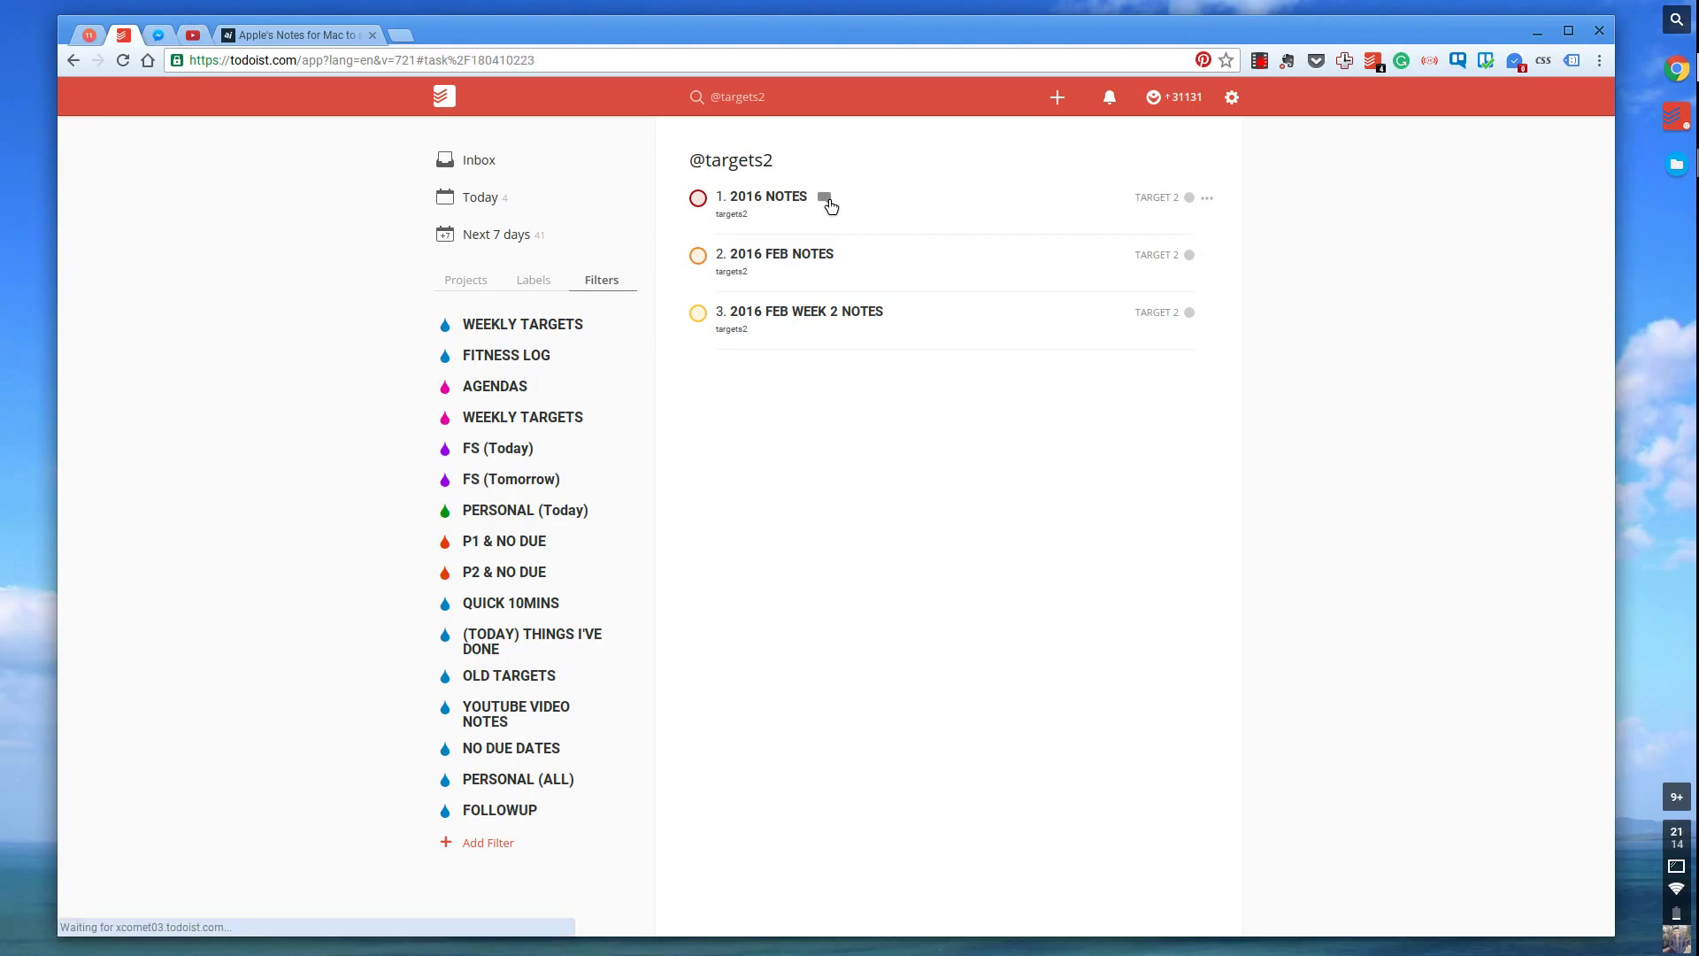
Comment on 2016 NOTES with a bold AREA heading and numbered lines 1.–3
click(827, 201)
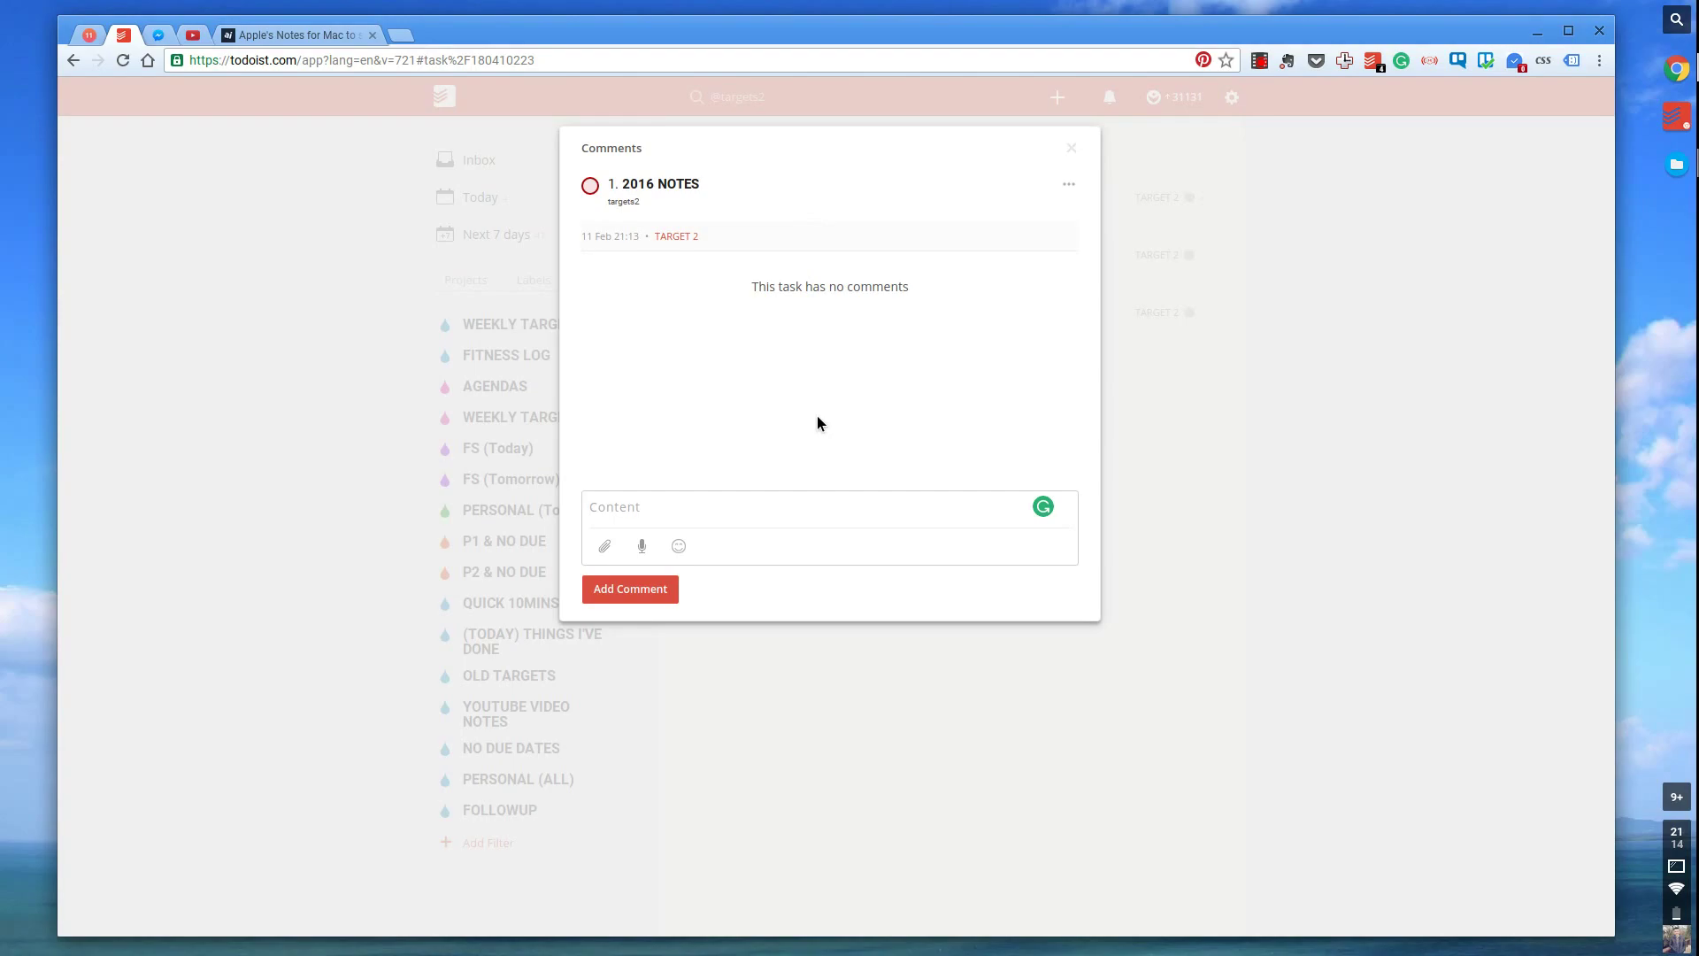
text(!!AREA!)
key(Return)
key(Return)
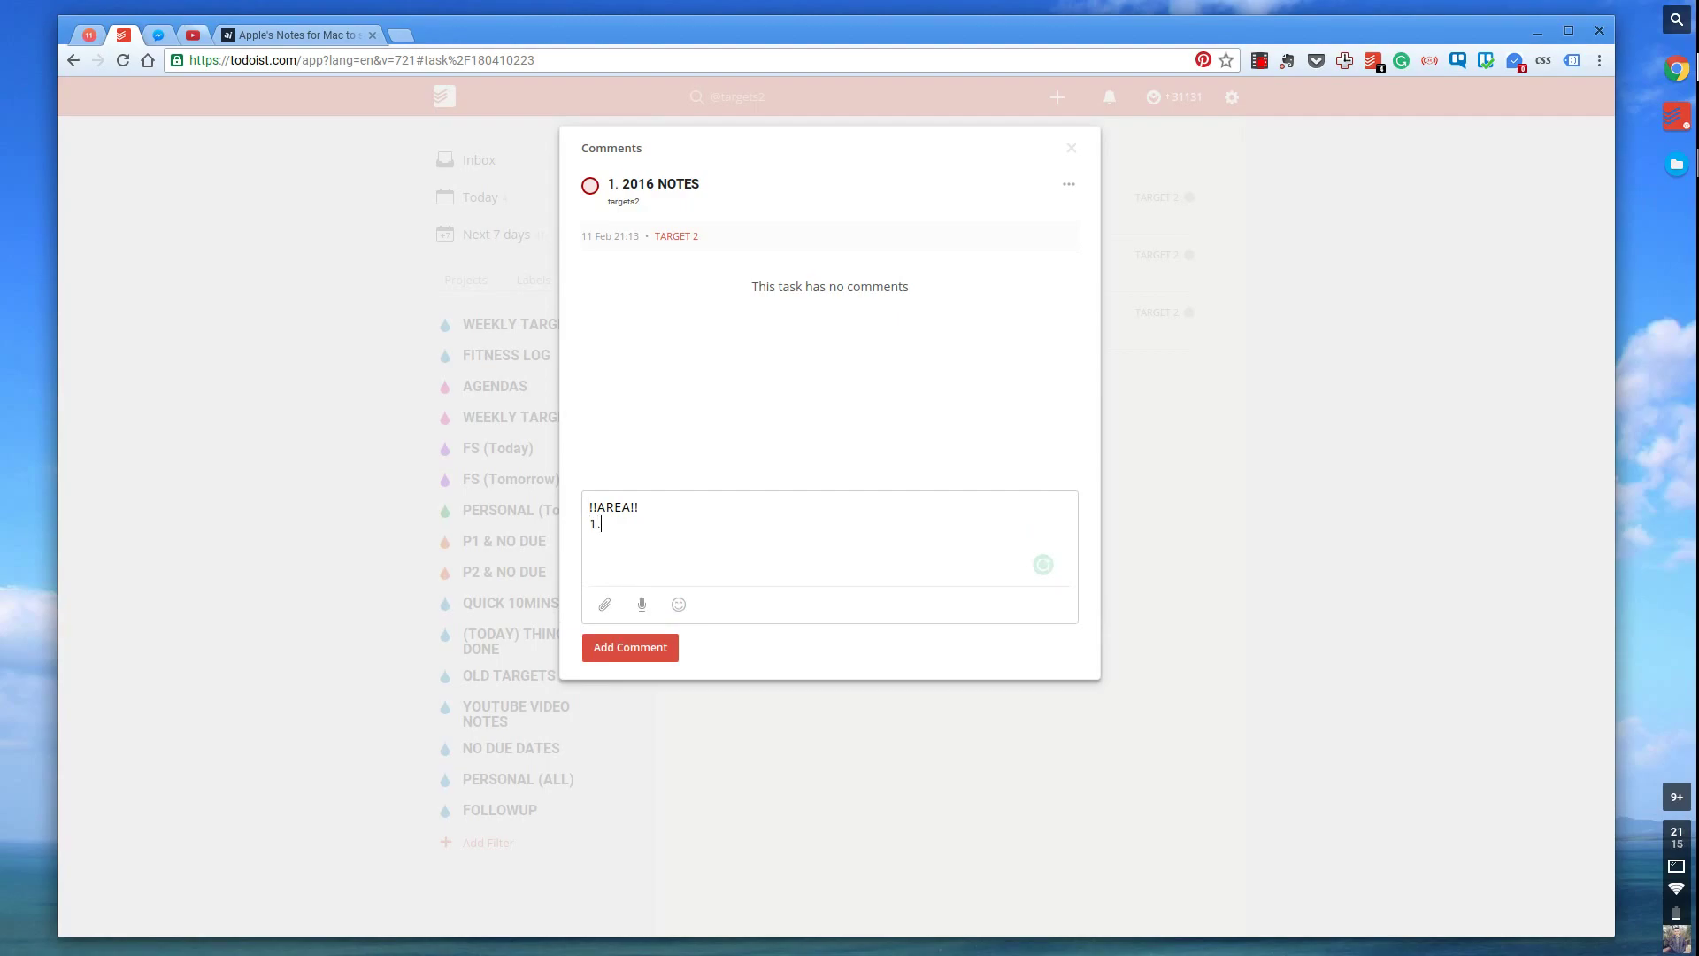
text(2.)
key(Return)
text(3.)
click(642, 666)
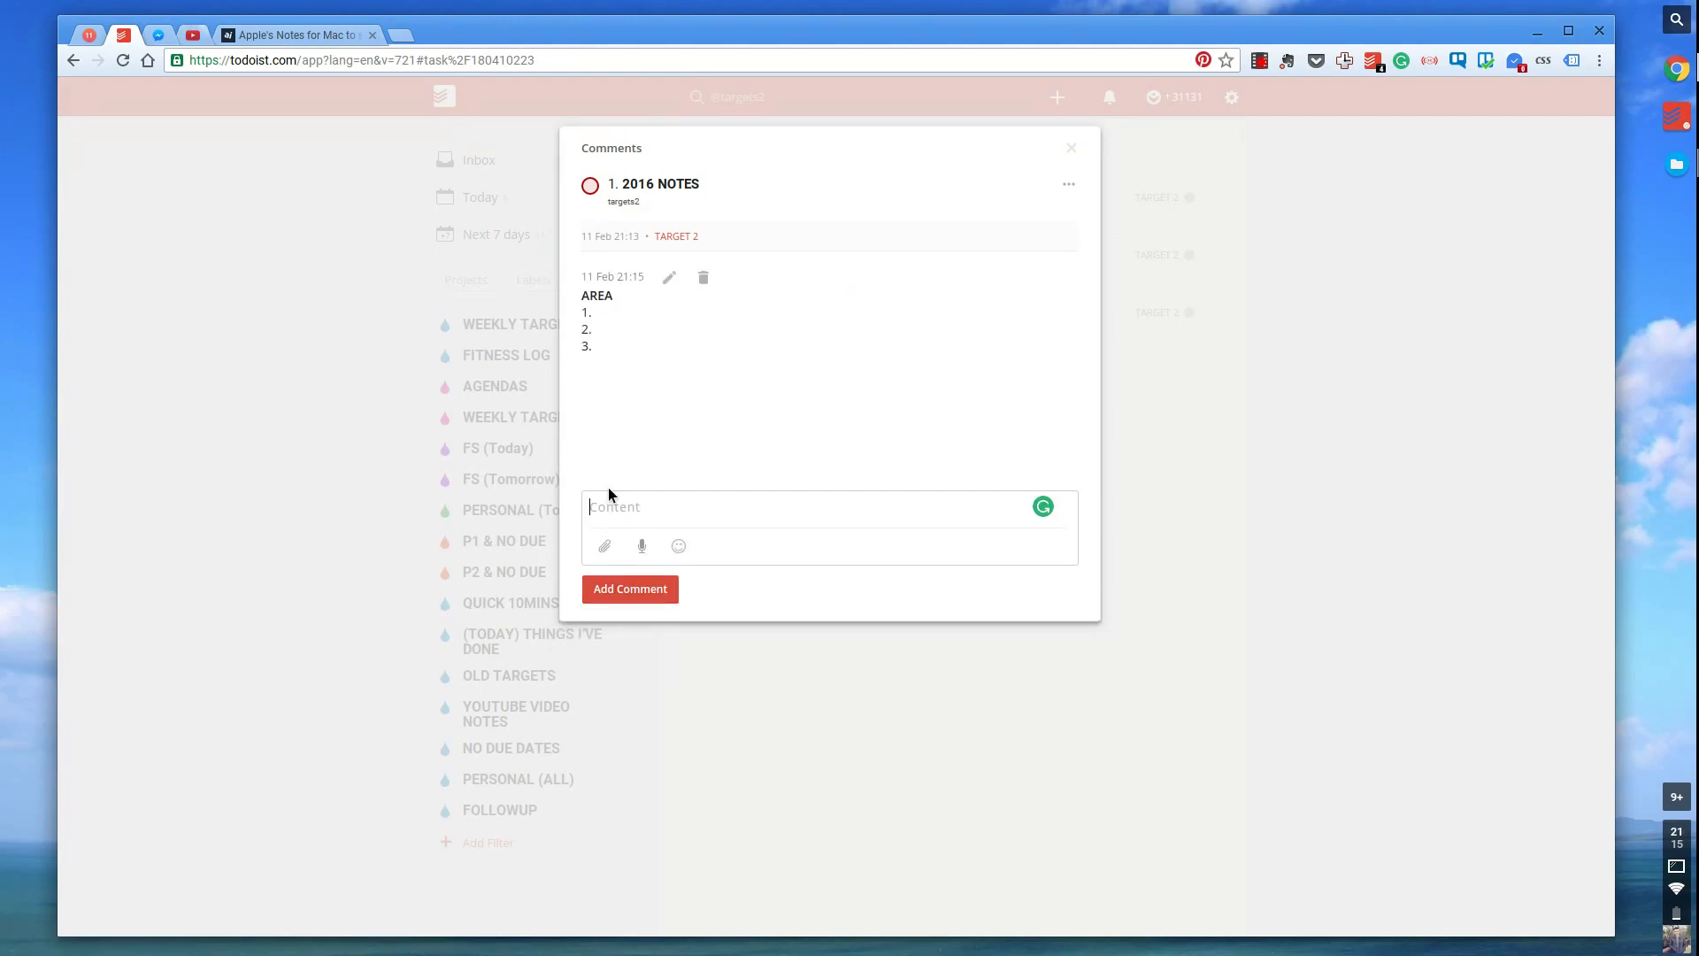
Post a second 2016 NOTES comment: '!!AREA 2!!' followed by lines 1., 2., 3
click(657, 507)
text(!!AREA 2!!)
key(Return)
text(1.)
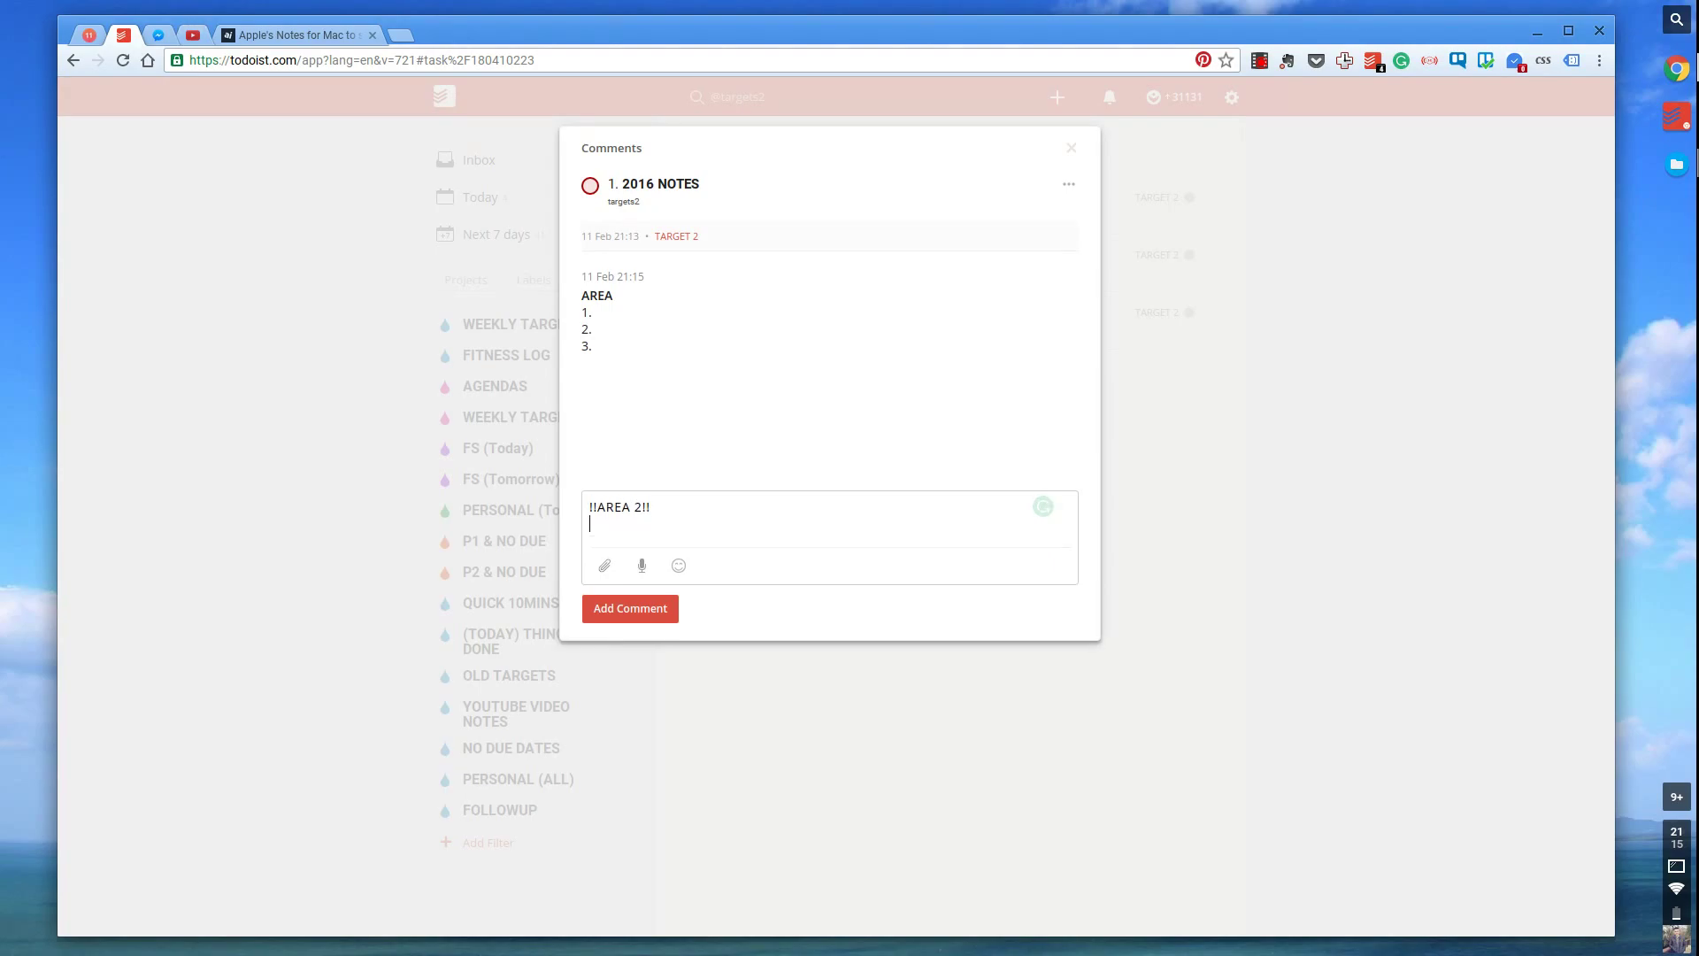
key(Return)
text(2.3)
key(Return)
key(BackSpace)
key(BackSpace)
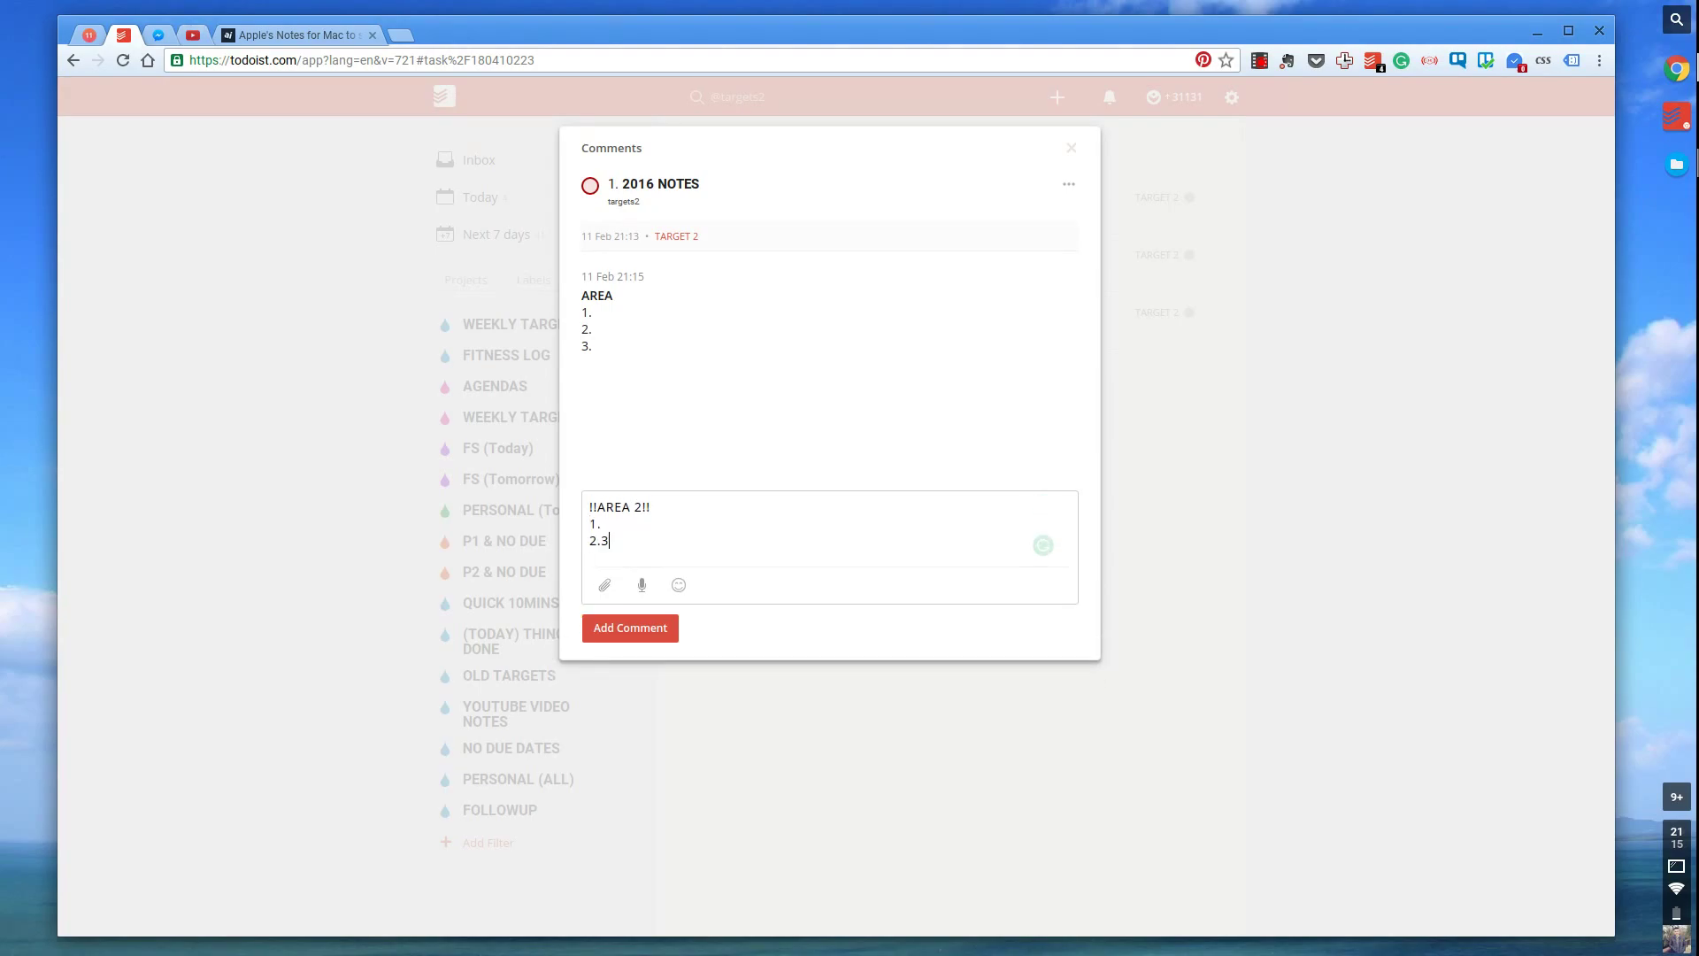
key(Return)
text(4)
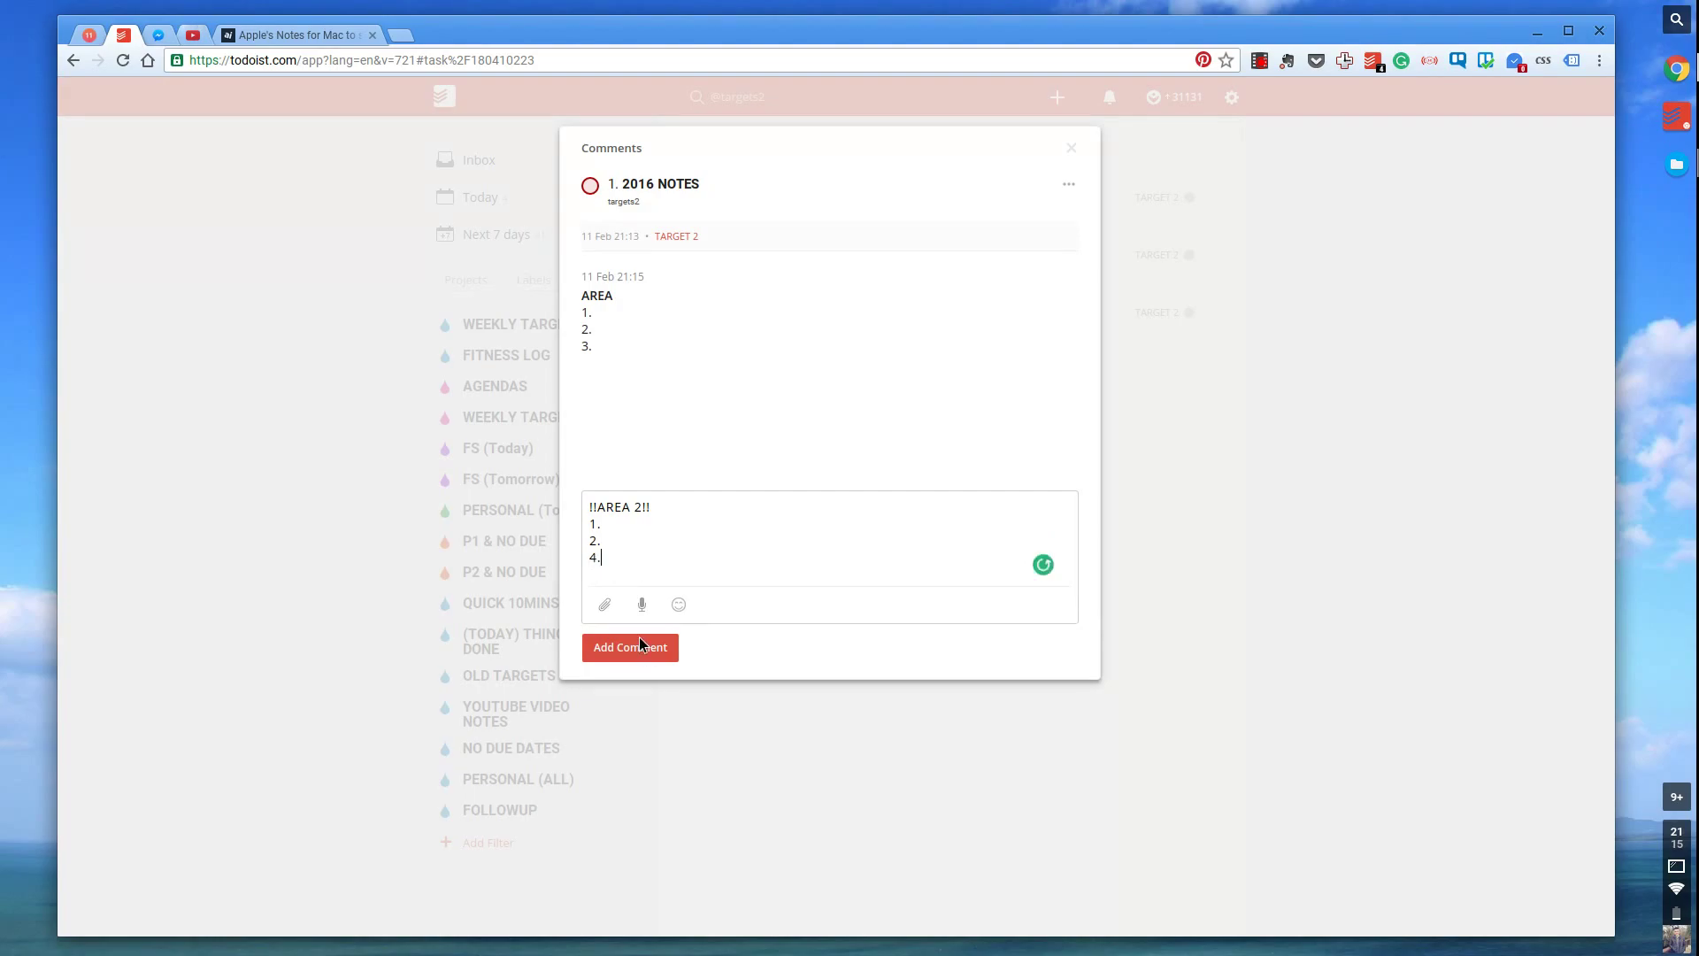
key(BackSpace)
text(3.)
click(639, 653)
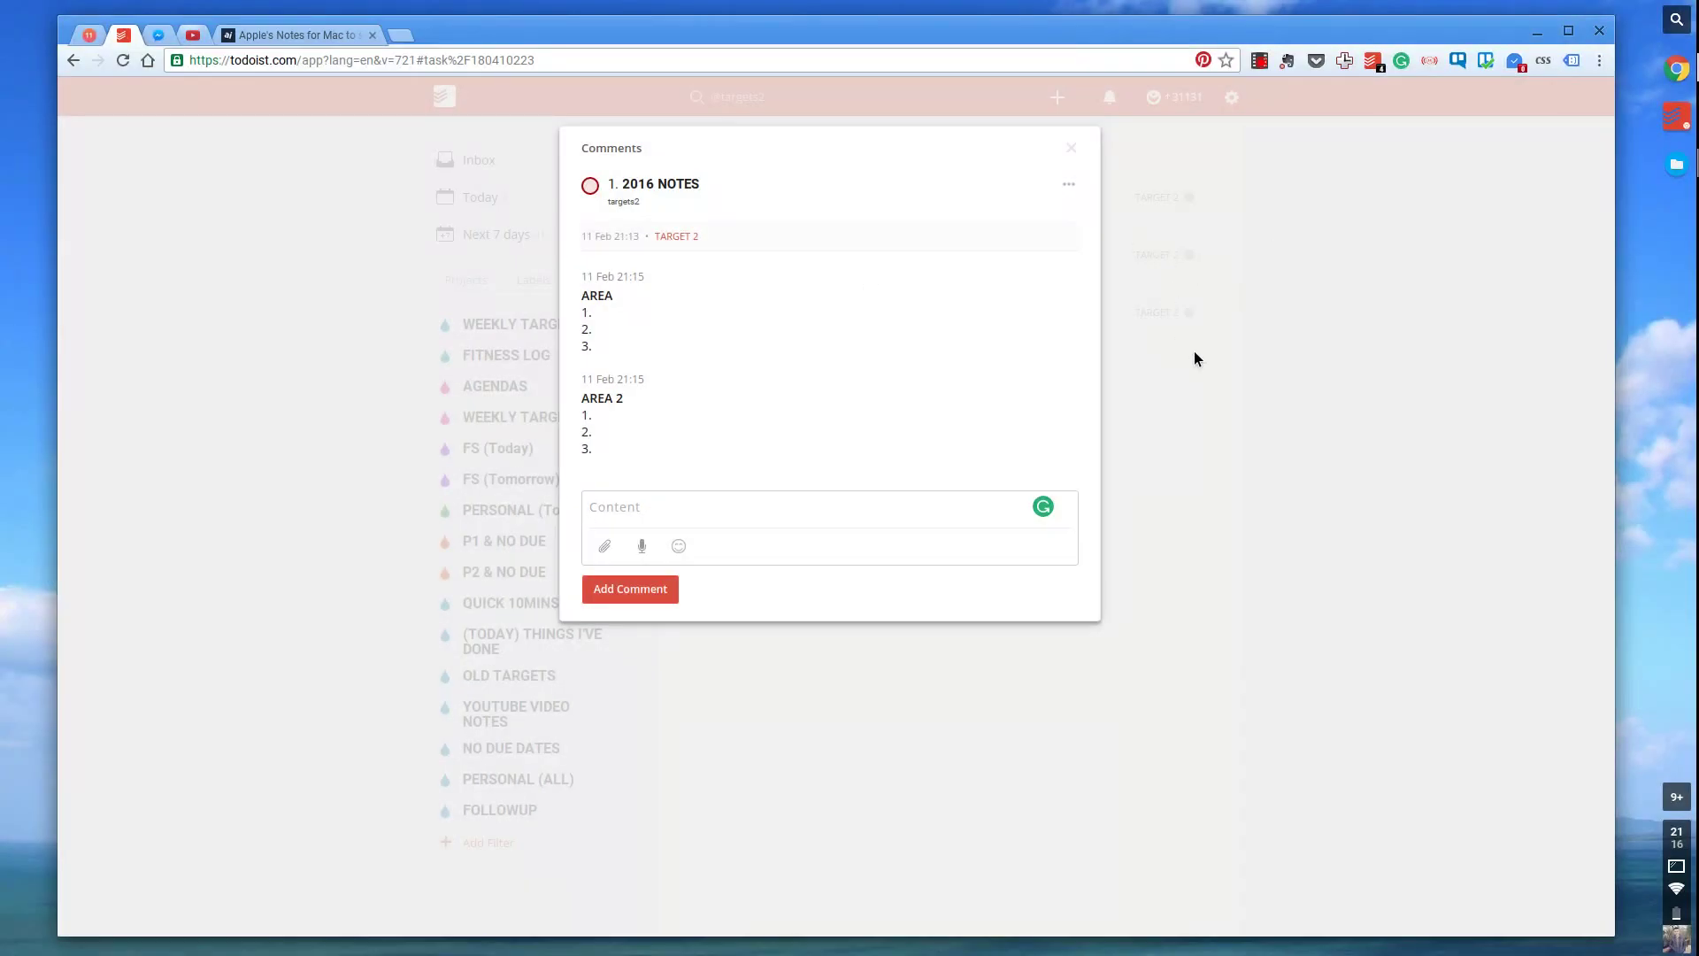
Post a third 2016 NOTES comment: '!!AREA 3!!' followed by lines 1., 2., 3
mouse_move(869, 382)
text(!!AREA 3!!)
key(Return)
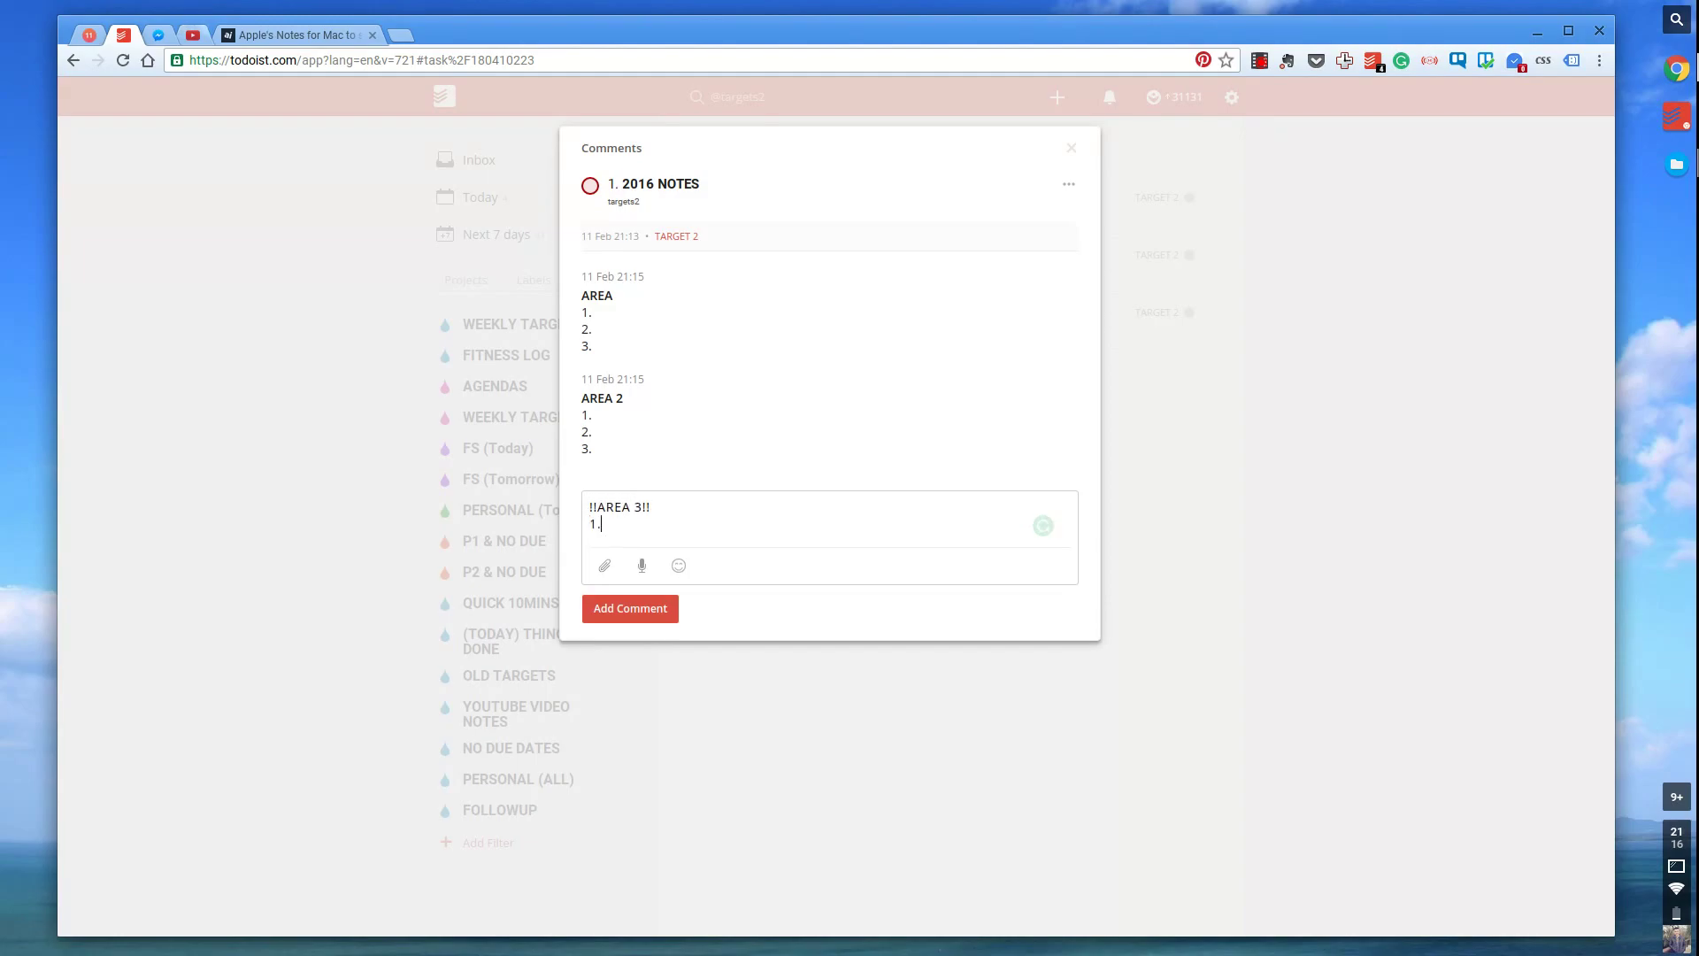
text(1.)
key(Return)
text(2.)
key(BackSpace)
key(BackSpace)
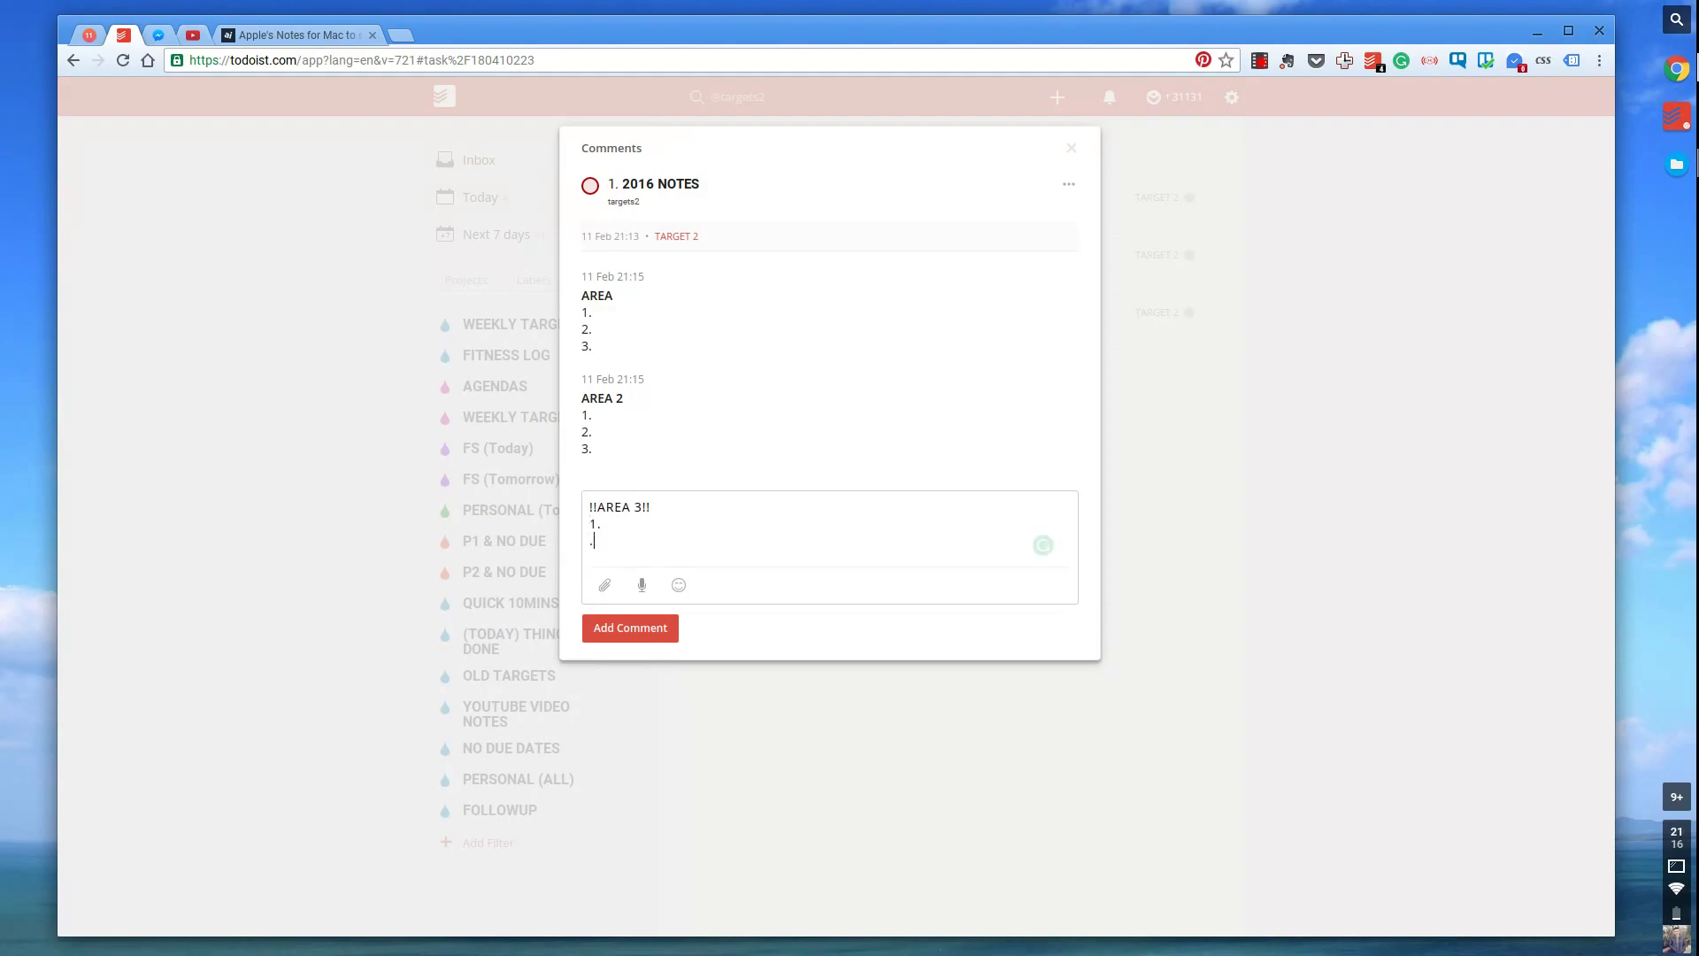
text(2.)
key(Return)
text(3.)
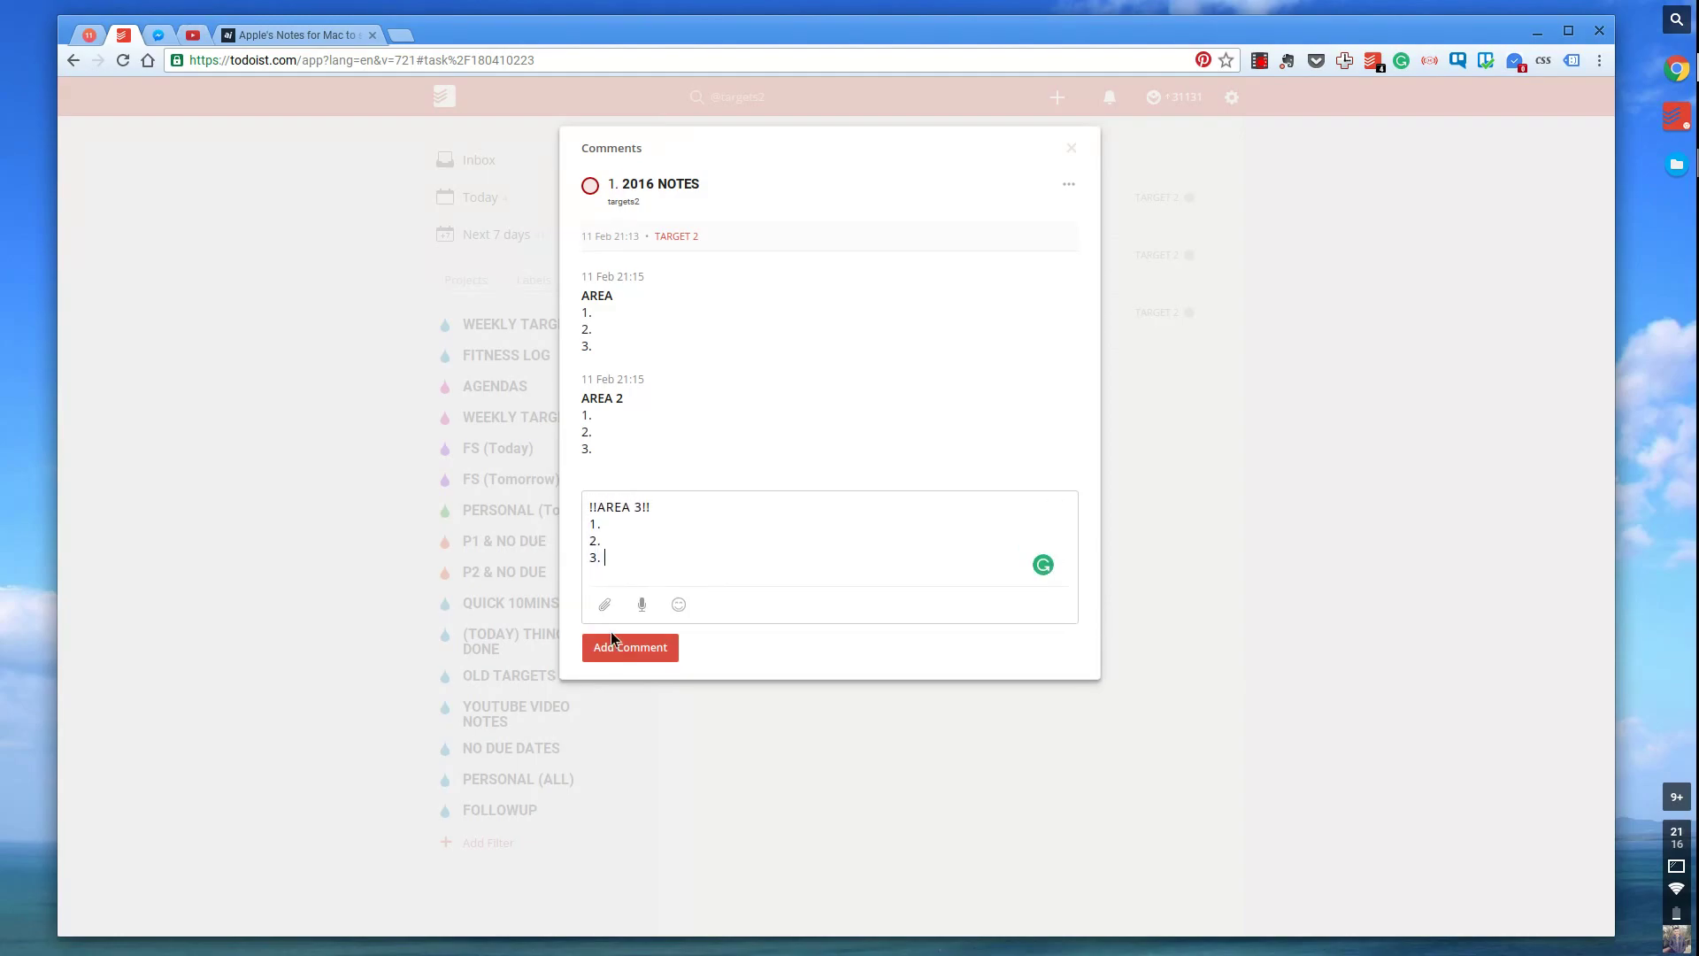
click(624, 647)
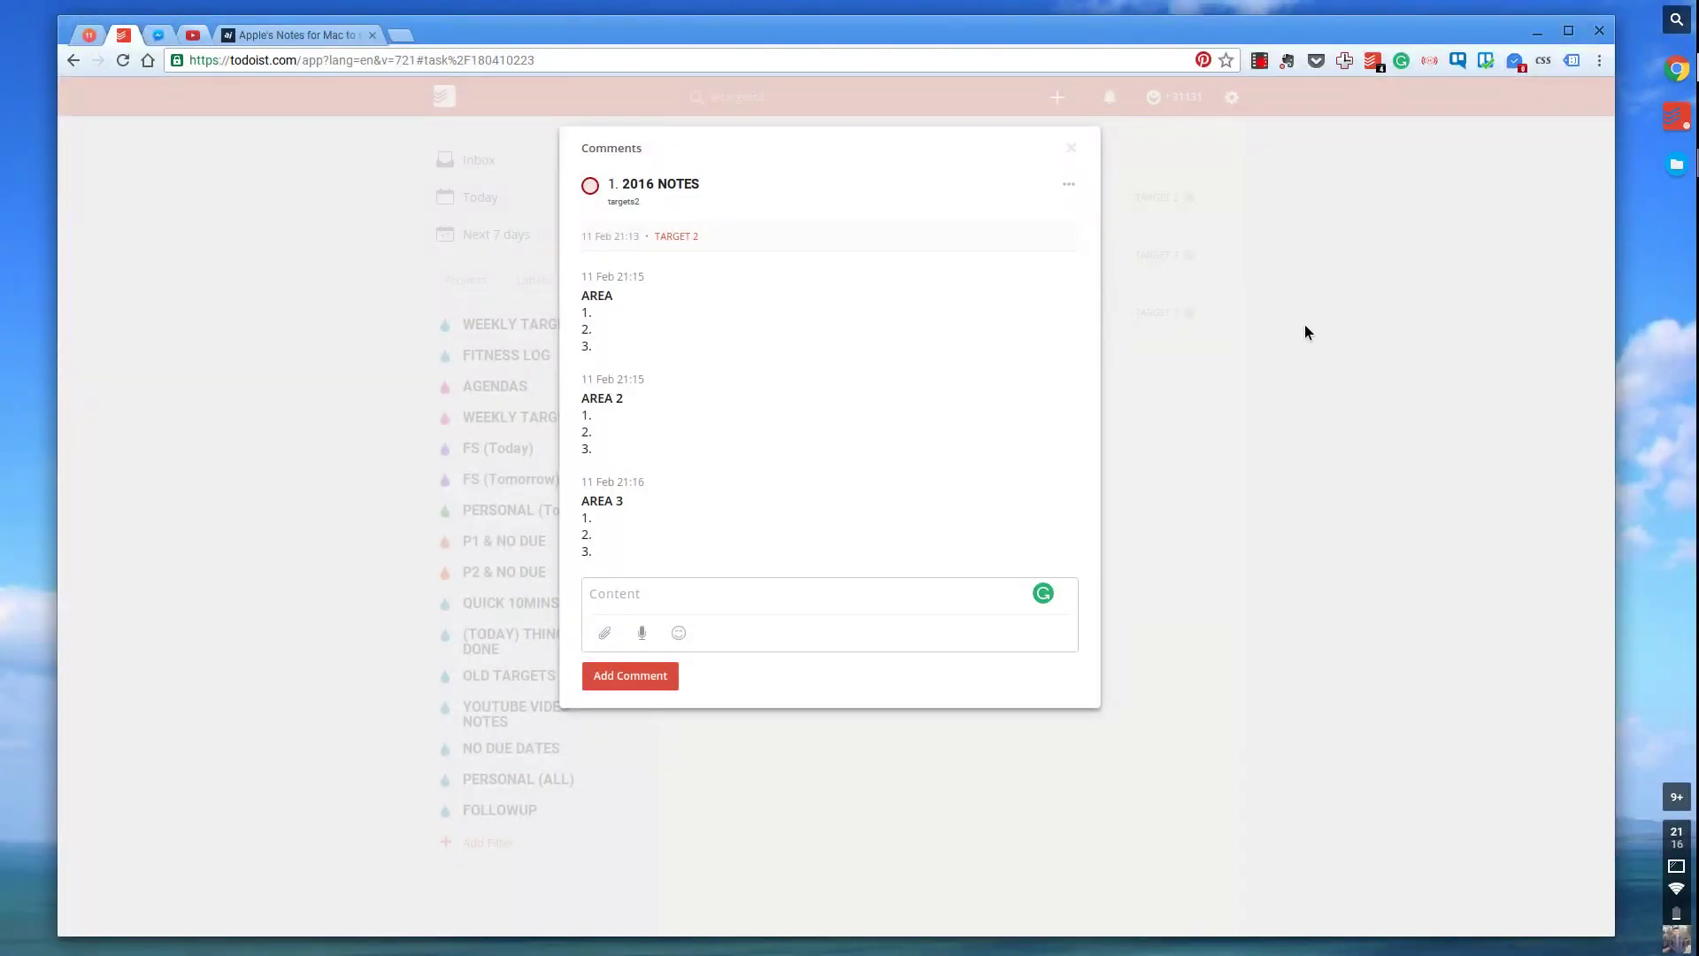
click(1113, 193)
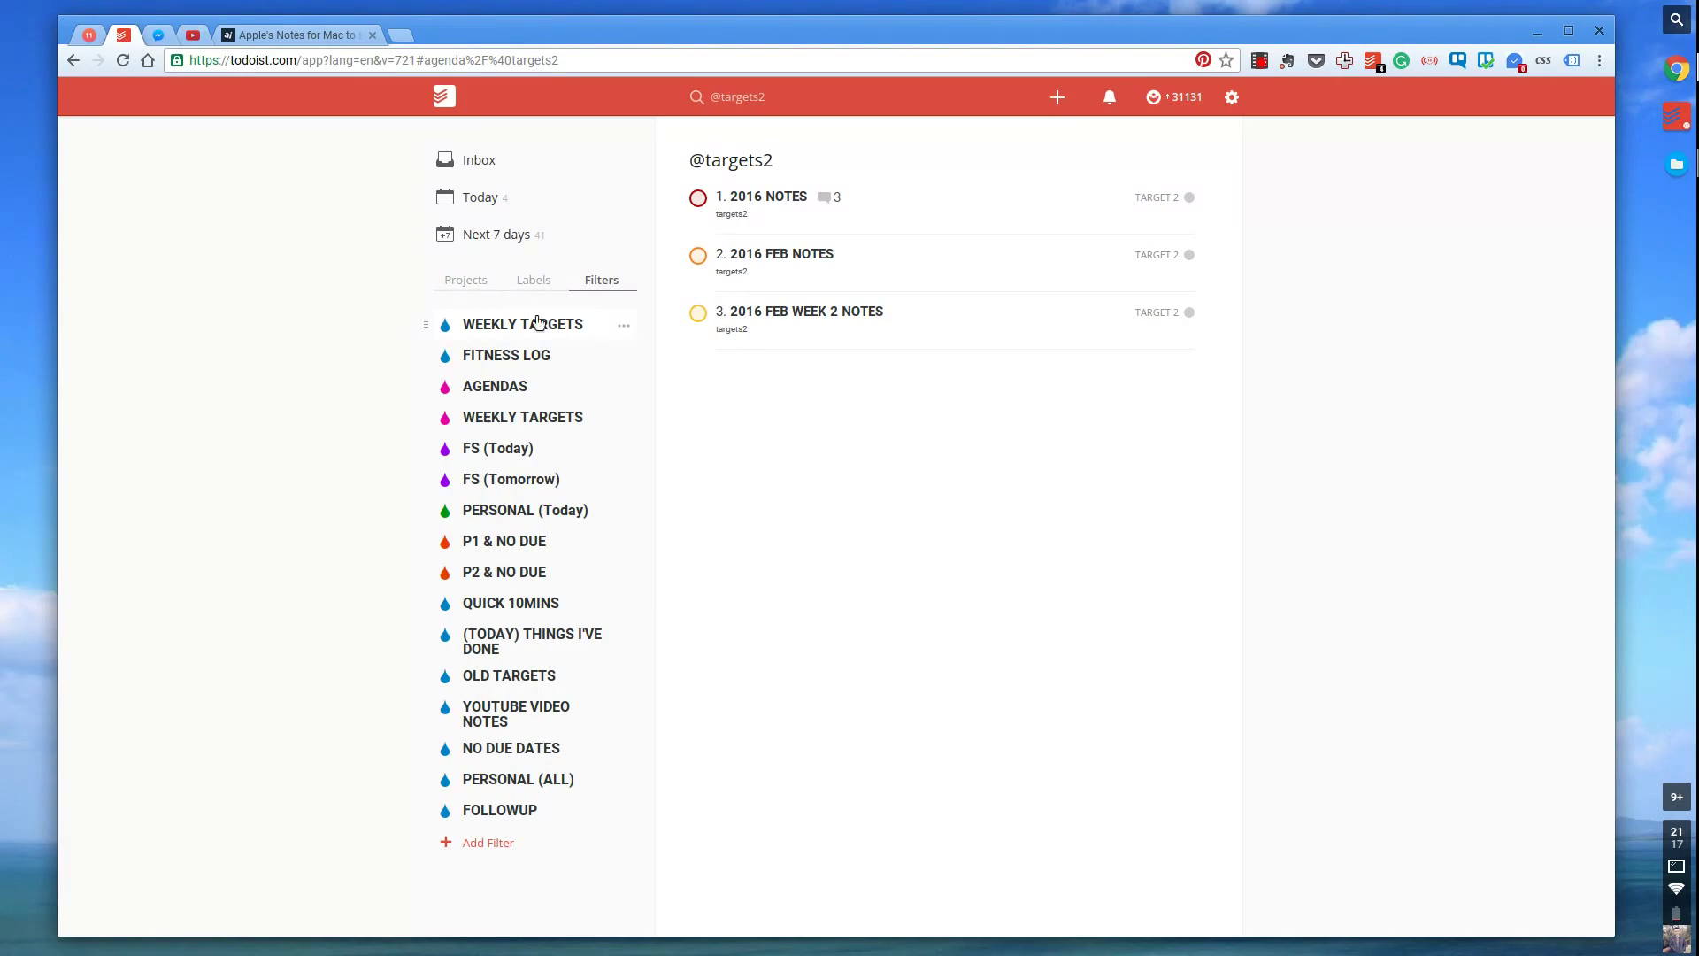
click(486, 283)
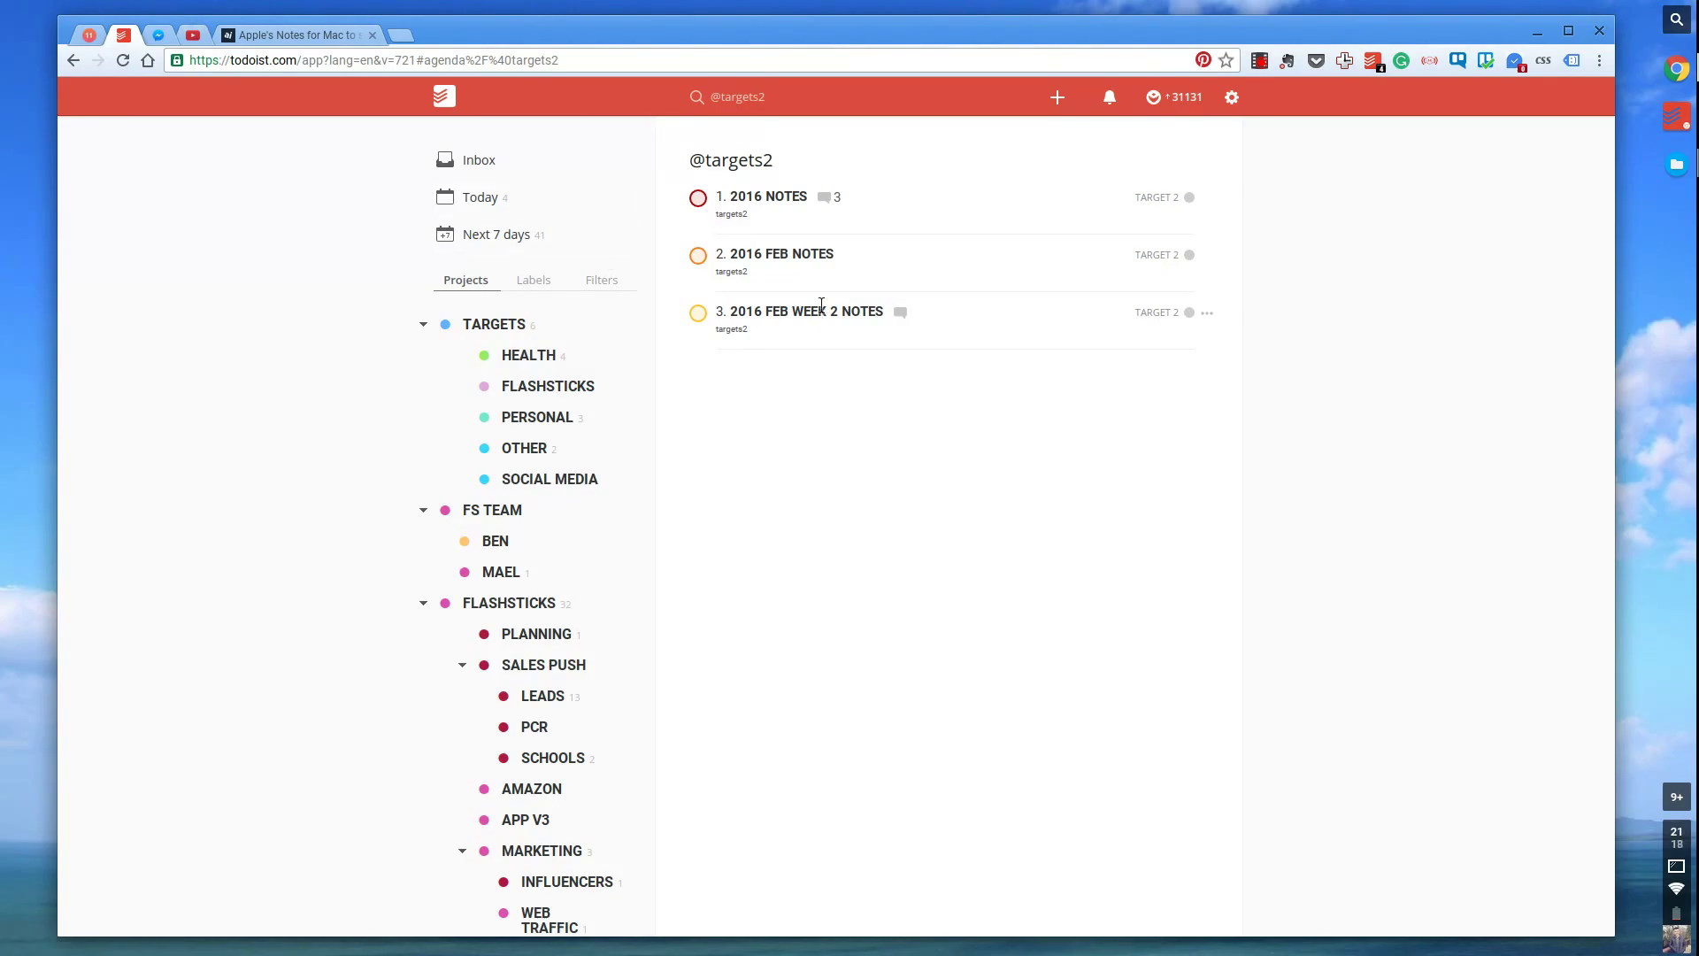
click(599, 284)
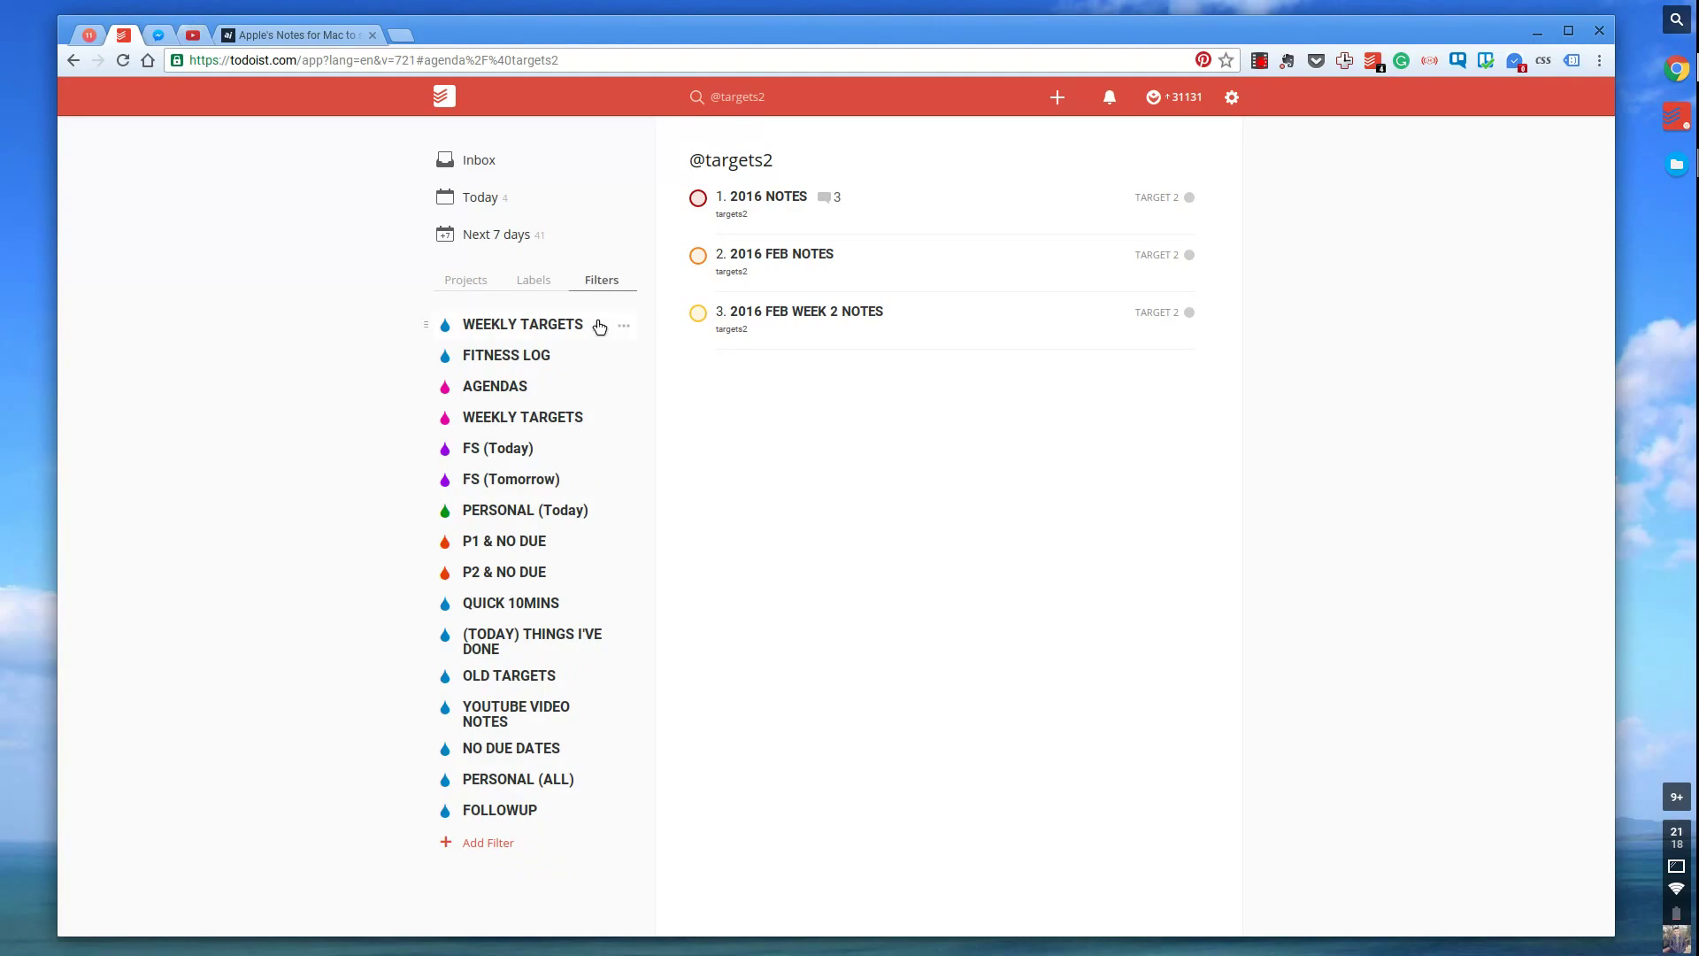